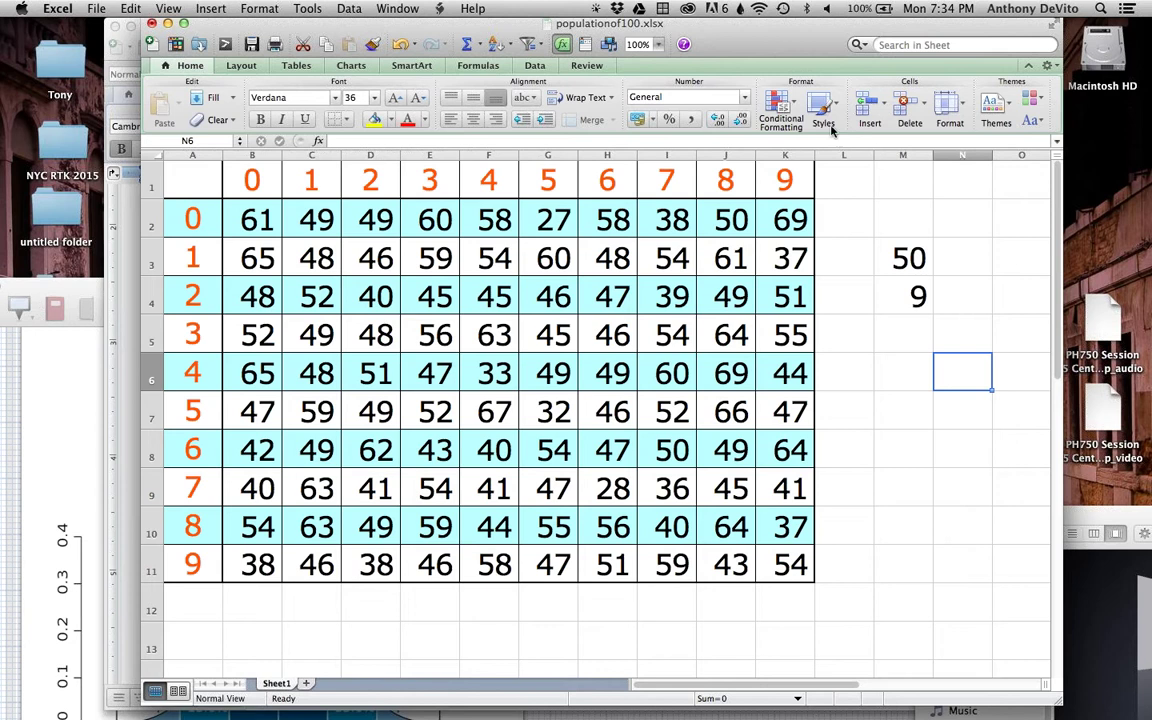
{"action": "left_click_drag", "start_coordinate": [697, 38], "coordinate": [968, 45]}
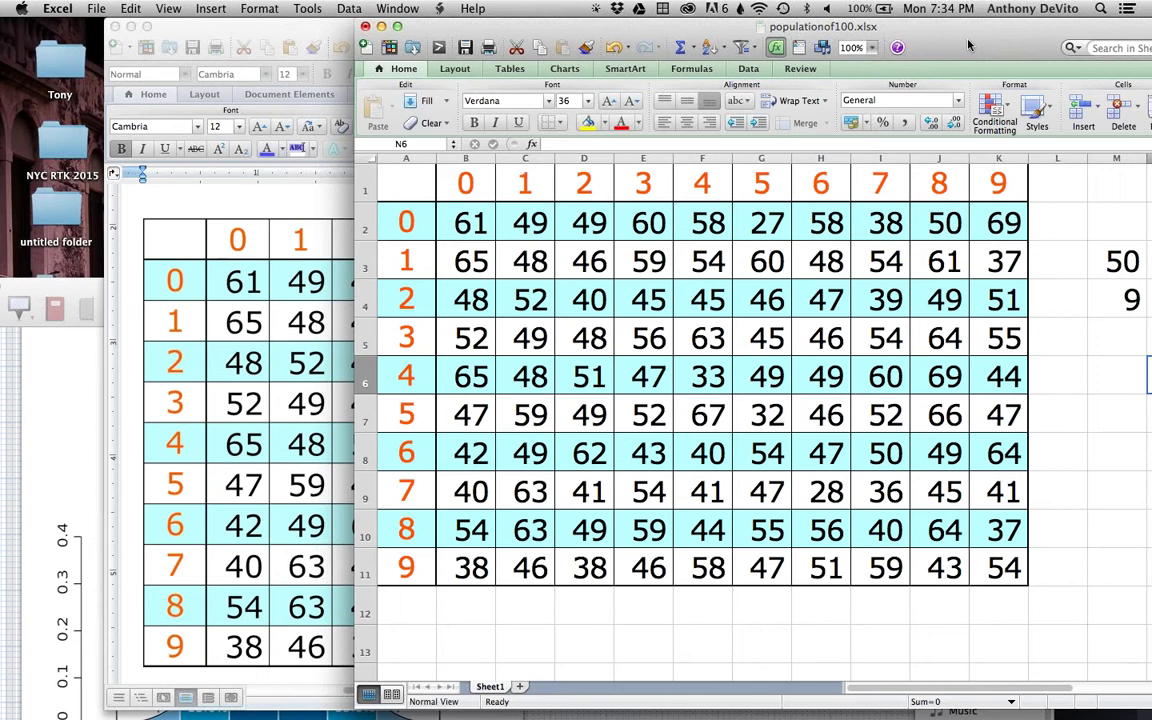
{"action": "left_click", "coordinate": [305, 30]}
{"action": "left_click", "coordinate": [61, 330]}
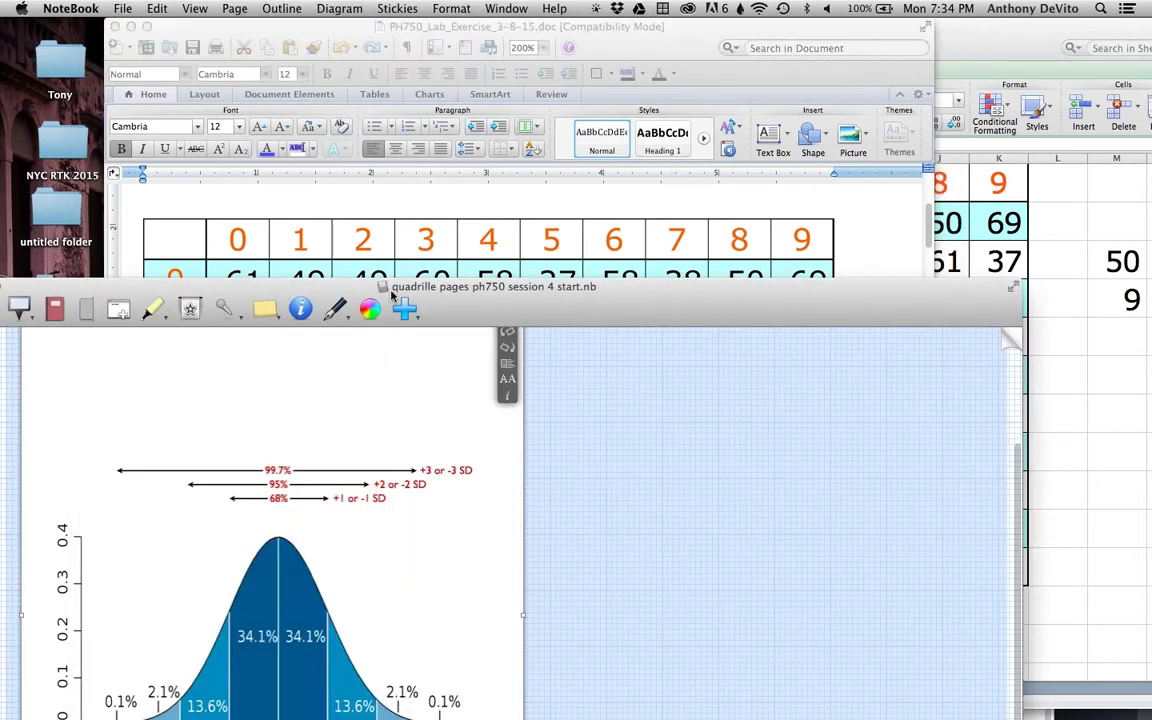
{"action": "left_click", "coordinate": [993, 25]}
{"action": "left_click_drag", "start_coordinate": [993, 25], "coordinate": [754, 25]}
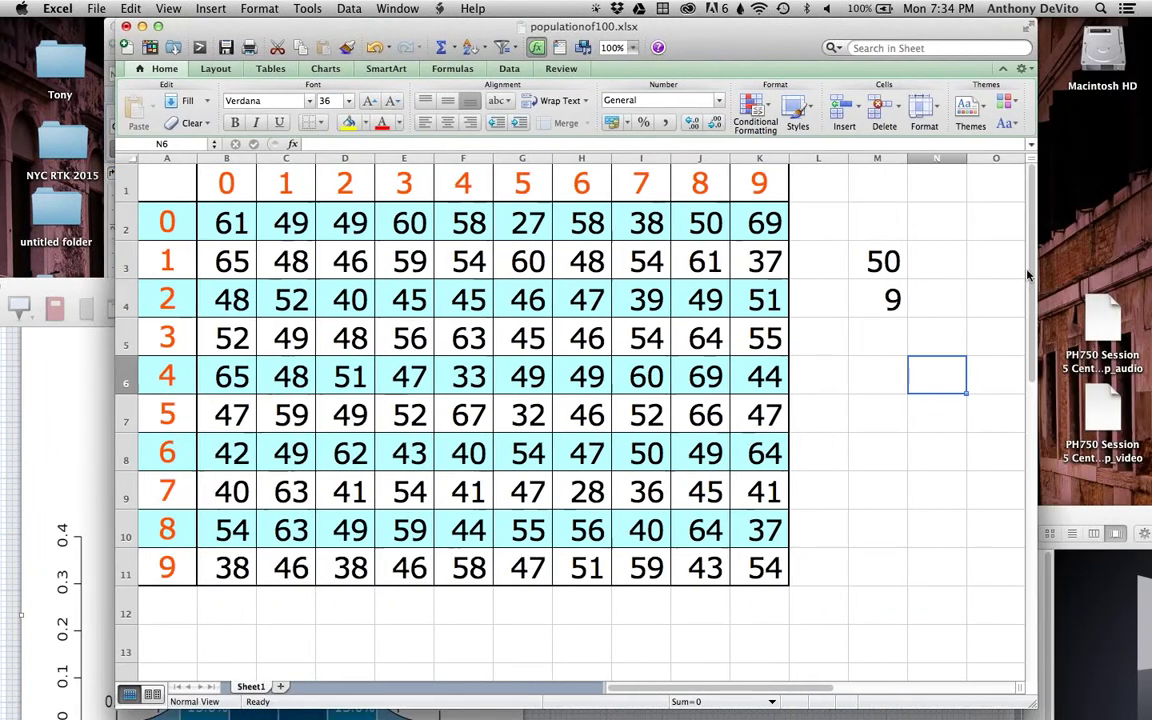
Step: Open Random_Number_Table.pdf from the Session 5 folder and enlarge Table 1 - Random Digits, pointing out 93104 as the starting place
{"action": "left_click_drag", "start_coordinate": [1077, 514], "coordinate": [755, 215]}
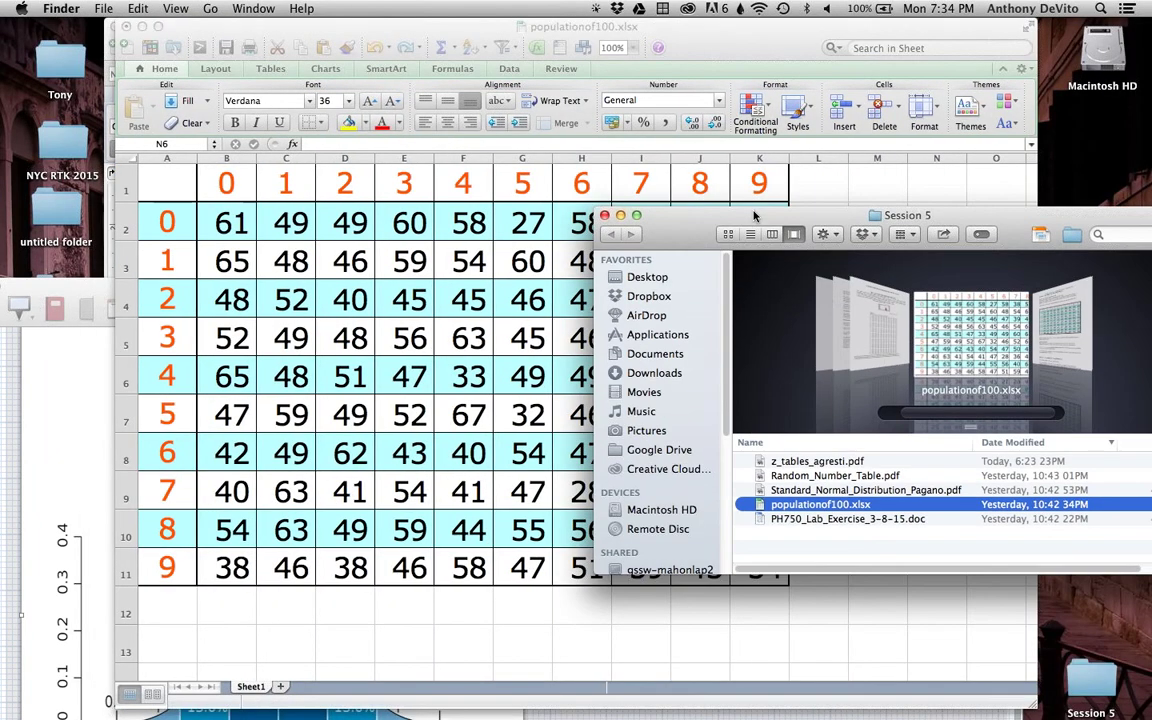
{"action": "double_click", "coordinate": [848, 477]}
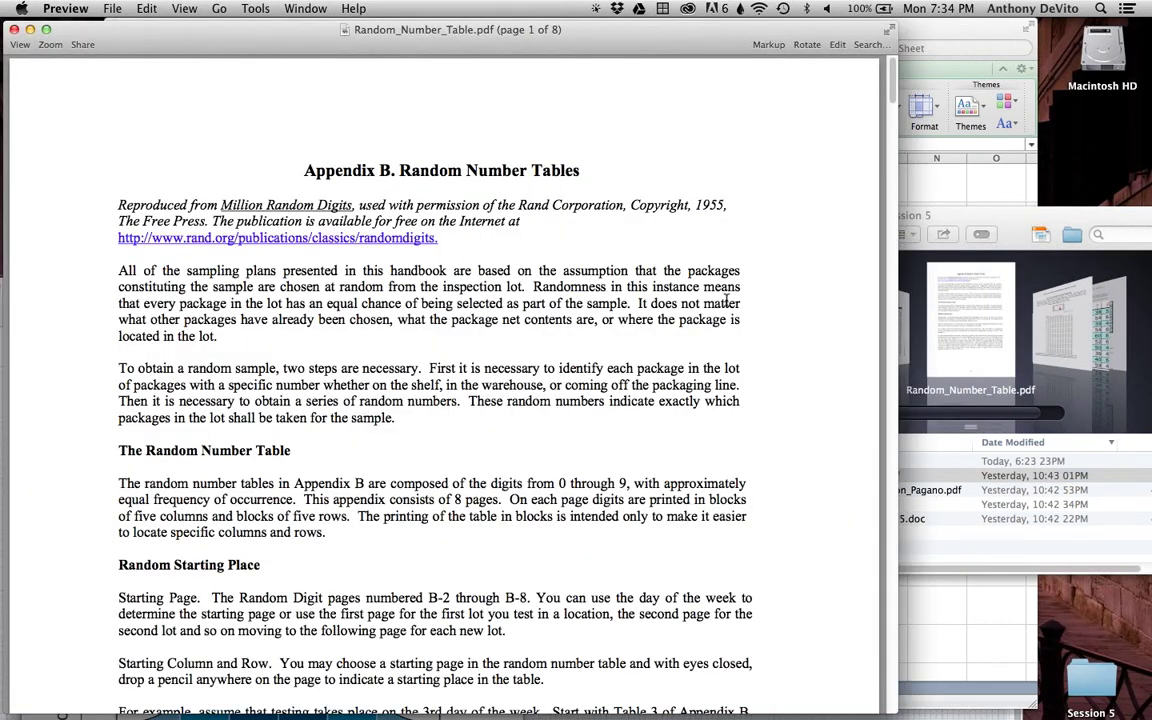
{"action": "scroll", "coordinate": [726, 302], "scroll_direction": "down", "scroll_amount": 5}
{"action": "scroll", "coordinate": [726, 302], "scroll_direction": "up", "scroll_amount": 5}
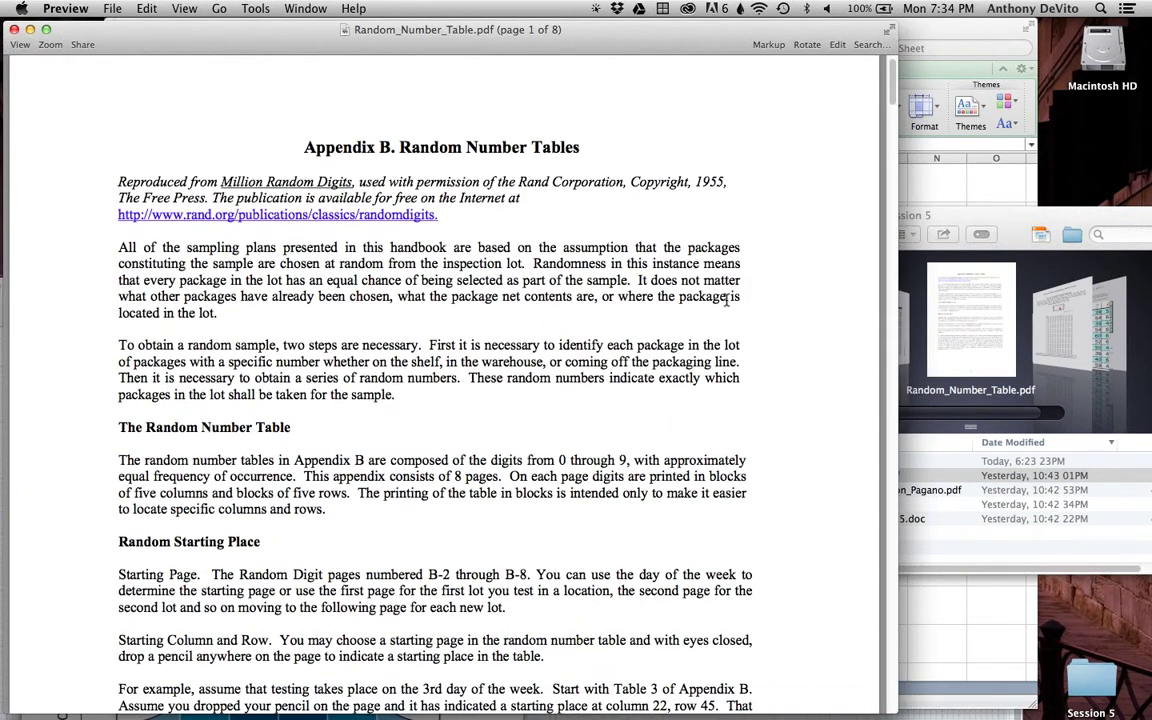
{"action": "scroll", "coordinate": [602, 272], "scroll_direction": "down", "scroll_amount": 10}
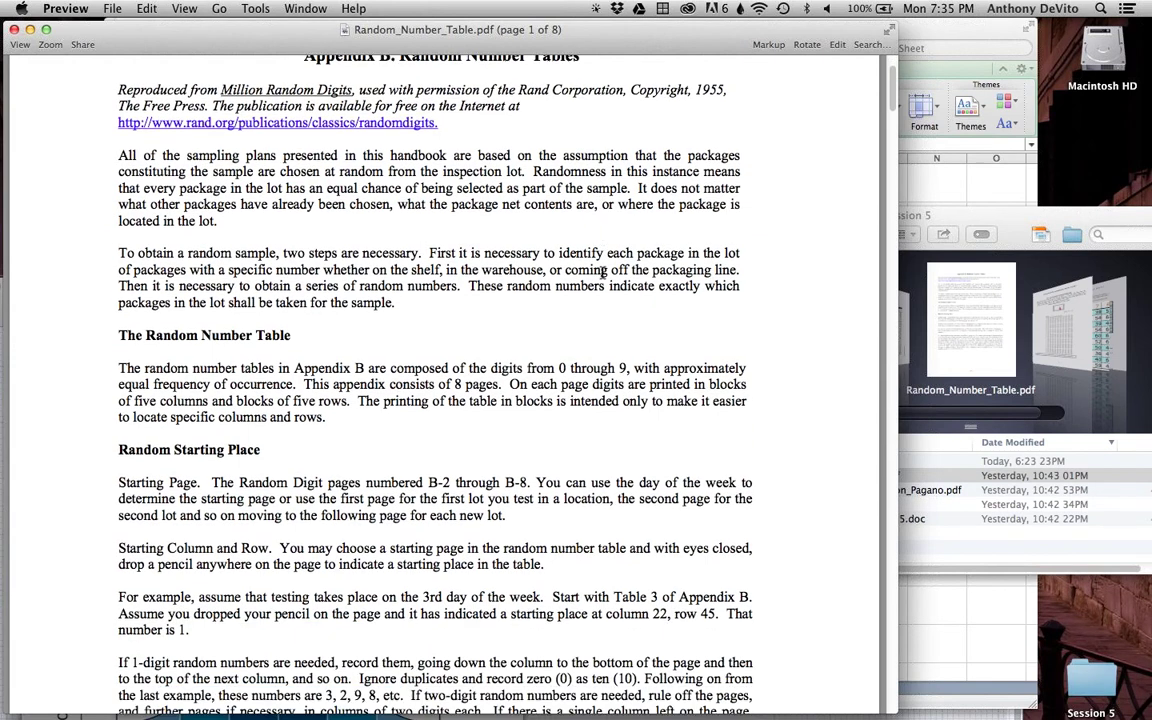
{"action": "scroll", "coordinate": [602, 272], "scroll_direction": "down", "scroll_amount": 8}
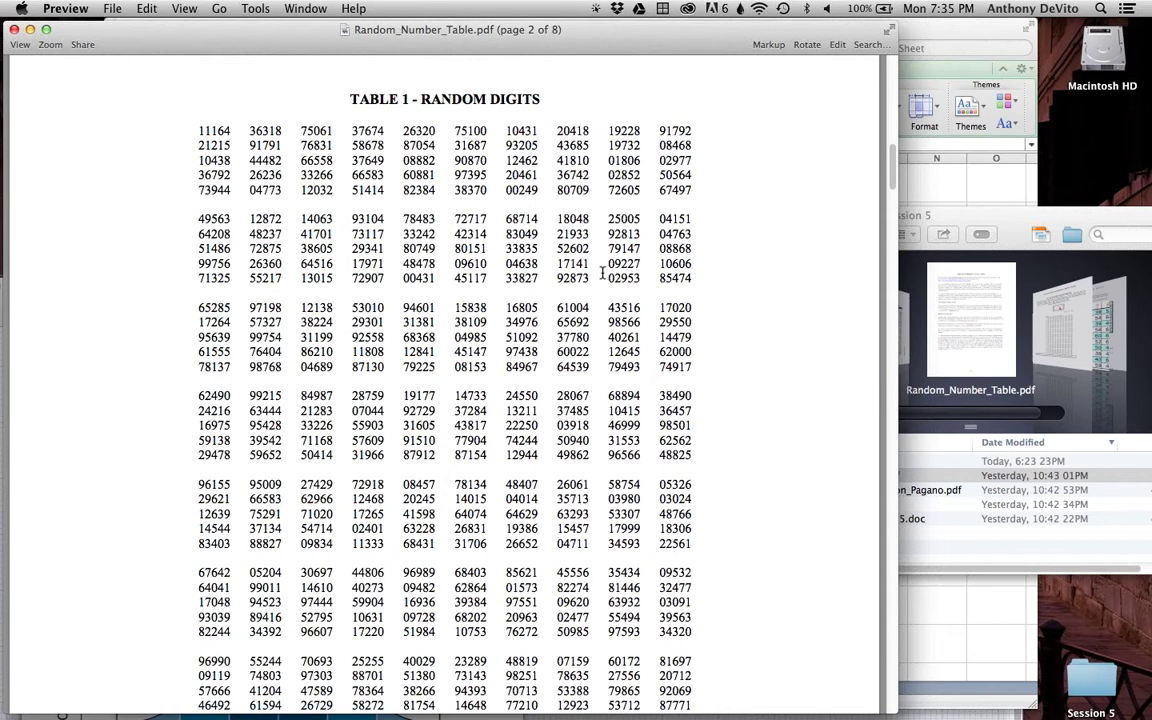
{"action": "key", "text": "super+plus"}
{"action": "scroll", "coordinate": [602, 272], "scroll_direction": "up", "scroll_amount": 3}
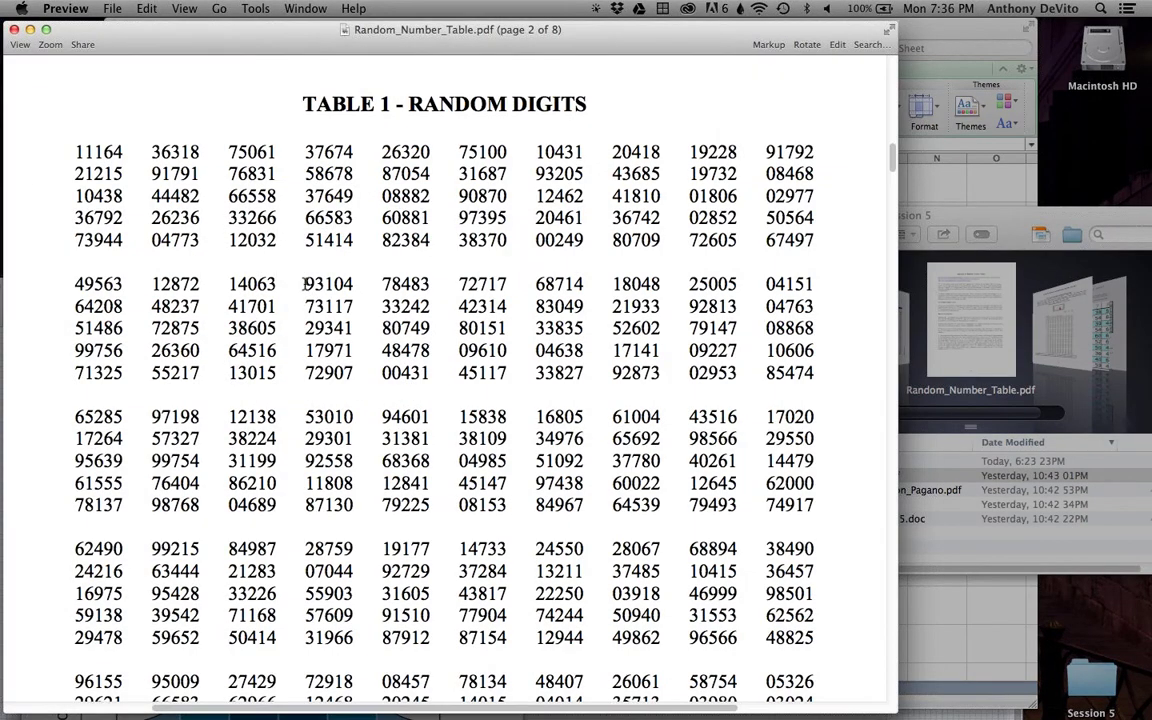
{"action": "left_click", "coordinate": [306, 284]}
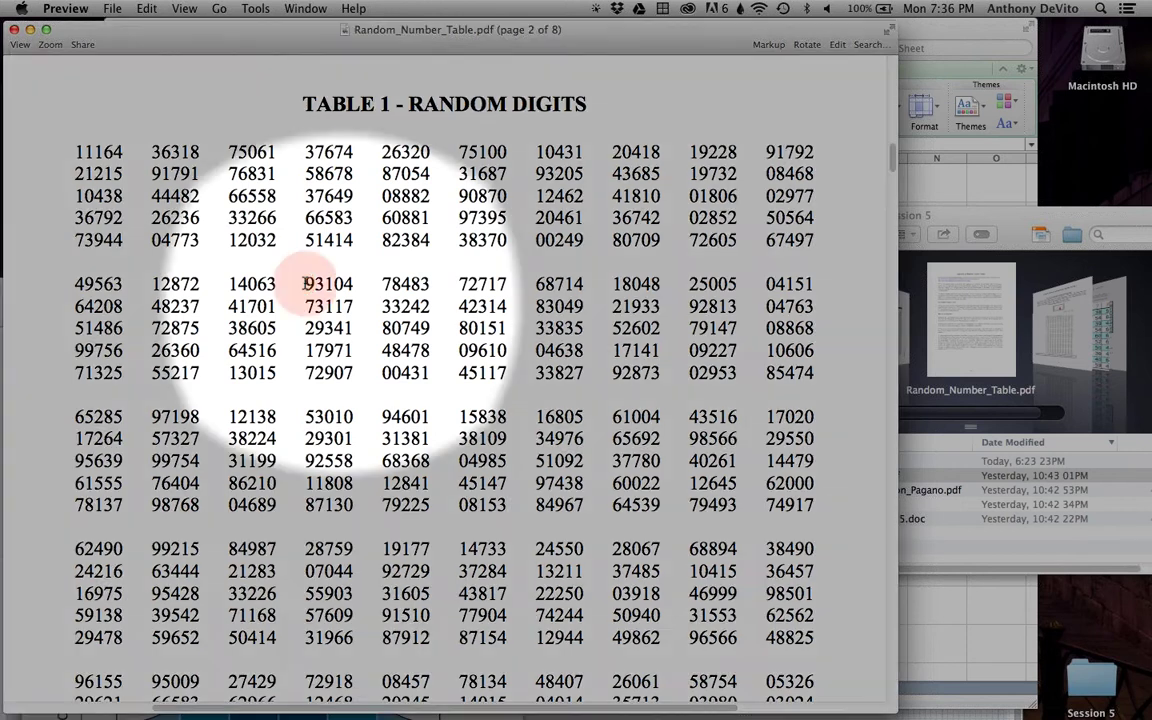
{"action": "left_click", "coordinate": [310, 284]}
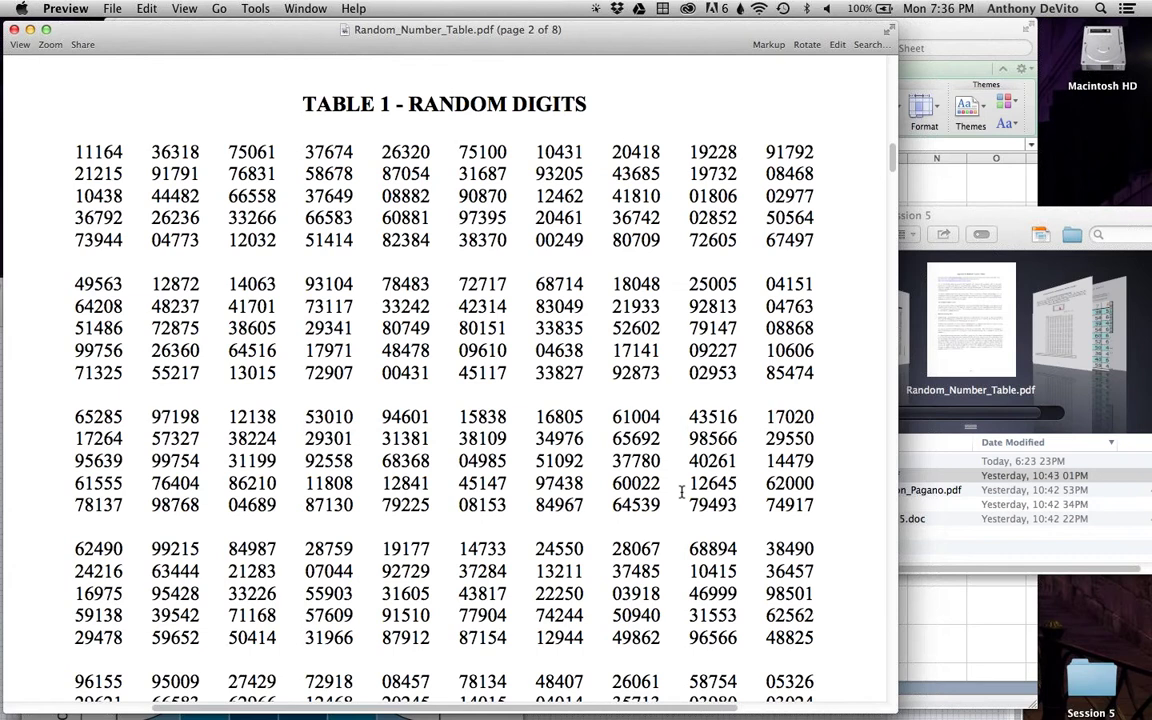
Step: Place the random number table beside the populationof100.xlsx sheet and compare its digits with the population grid's row and column headings
{"action": "left_click_drag", "start_coordinate": [433, 40], "coordinate": [1088, 236]}
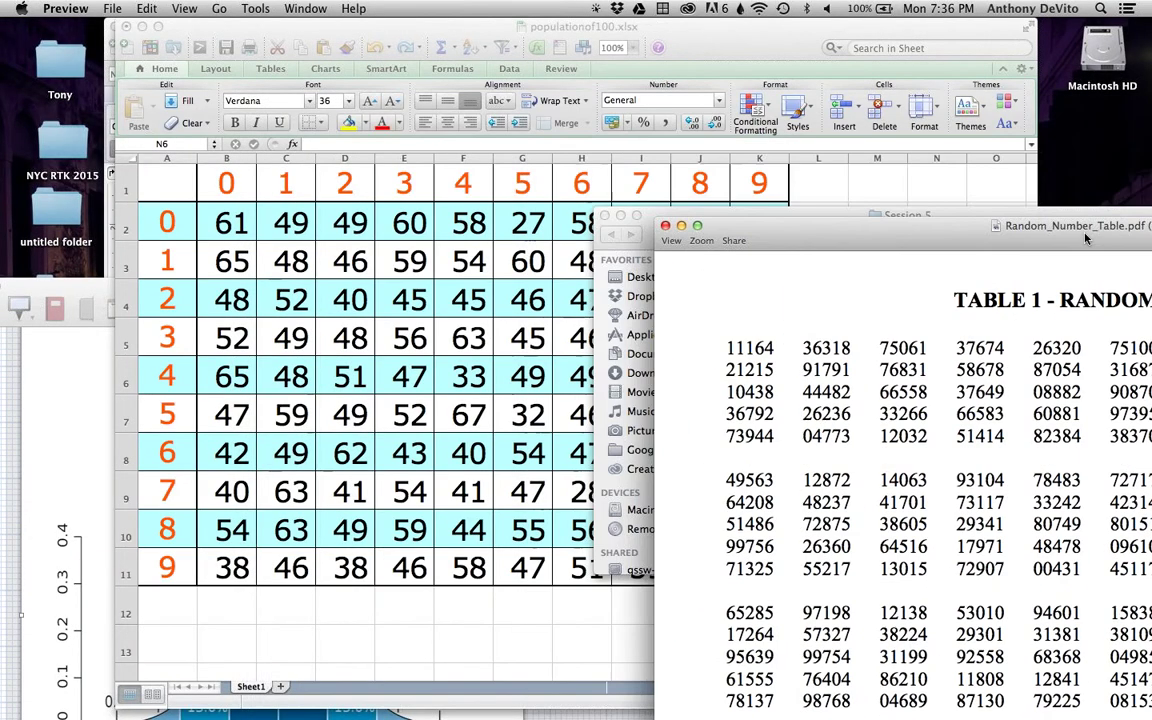
{"action": "left_click", "coordinate": [475, 330]}
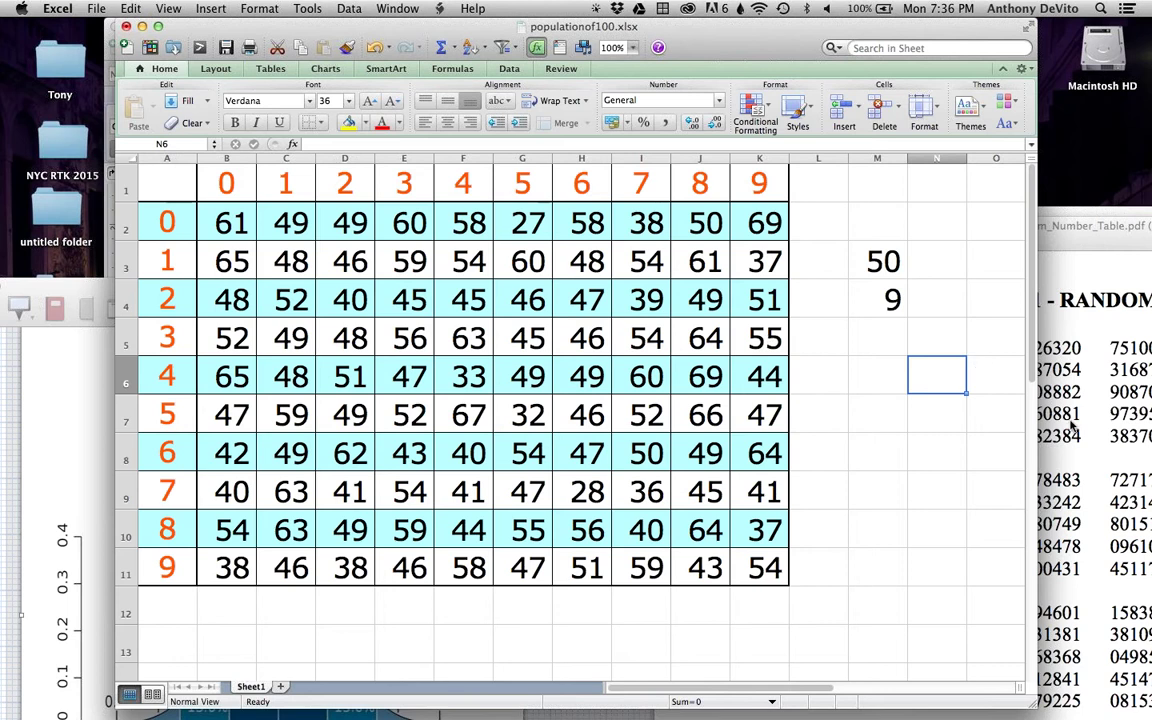
{"action": "left_click", "coordinate": [1073, 428]}
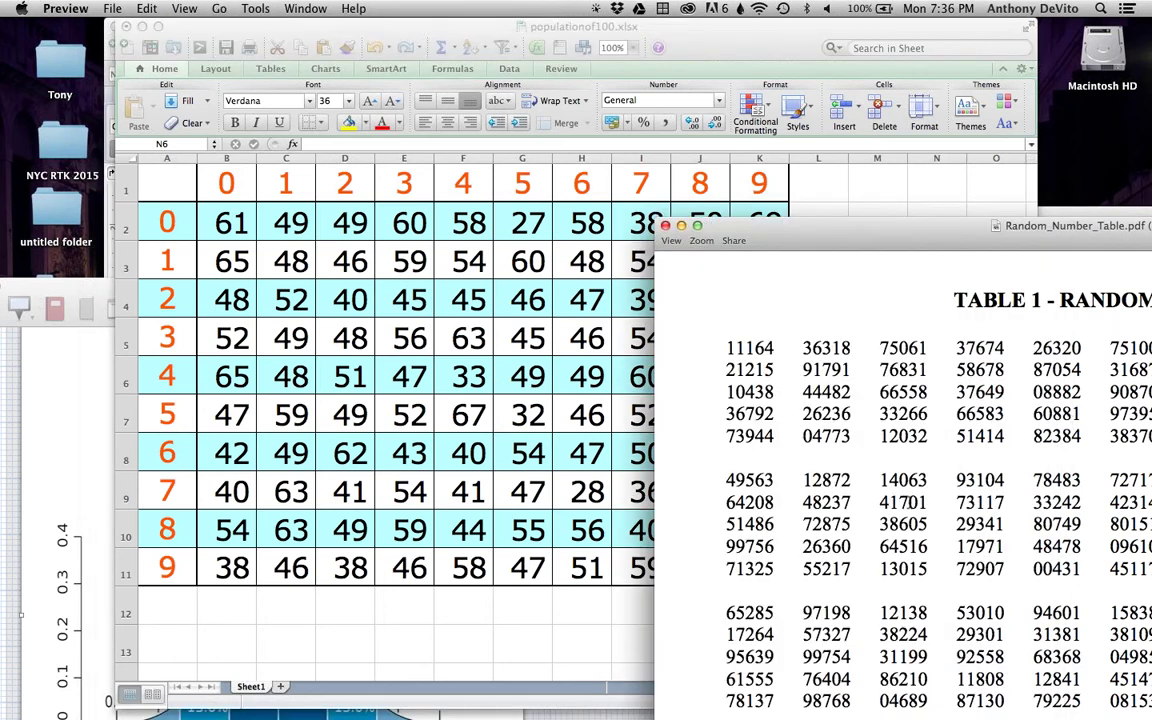
{"action": "left_click", "coordinate": [470, 380]}
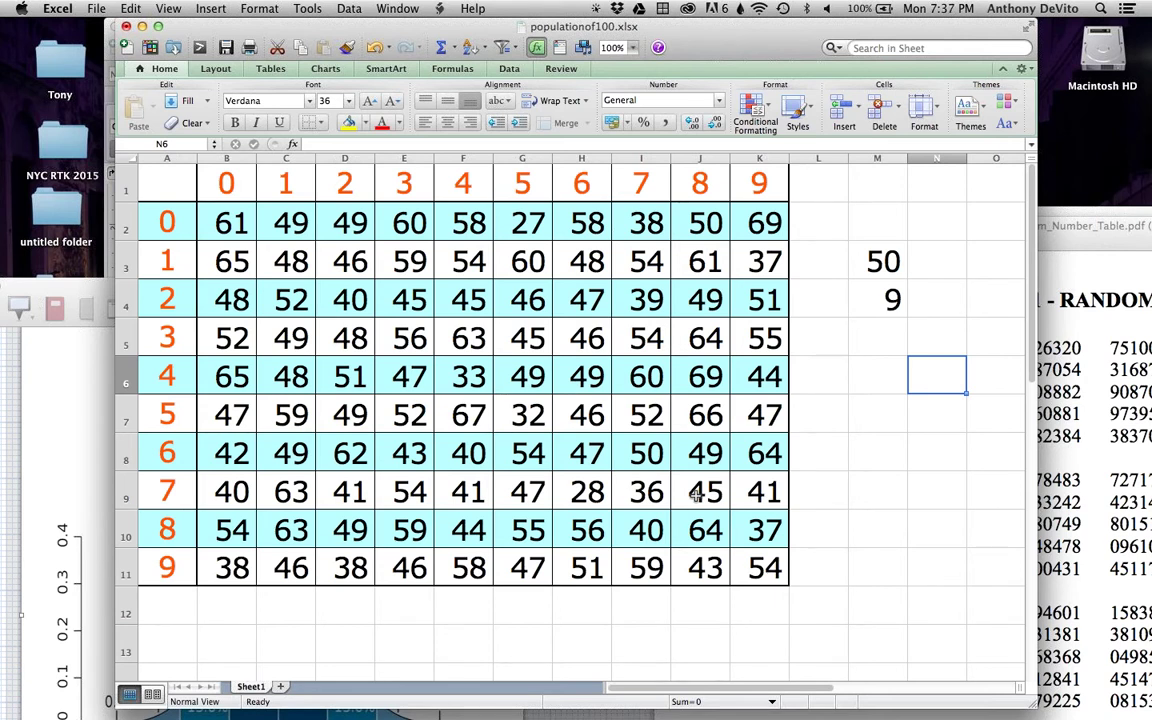
{"action": "left_click", "coordinate": [1117, 548]}
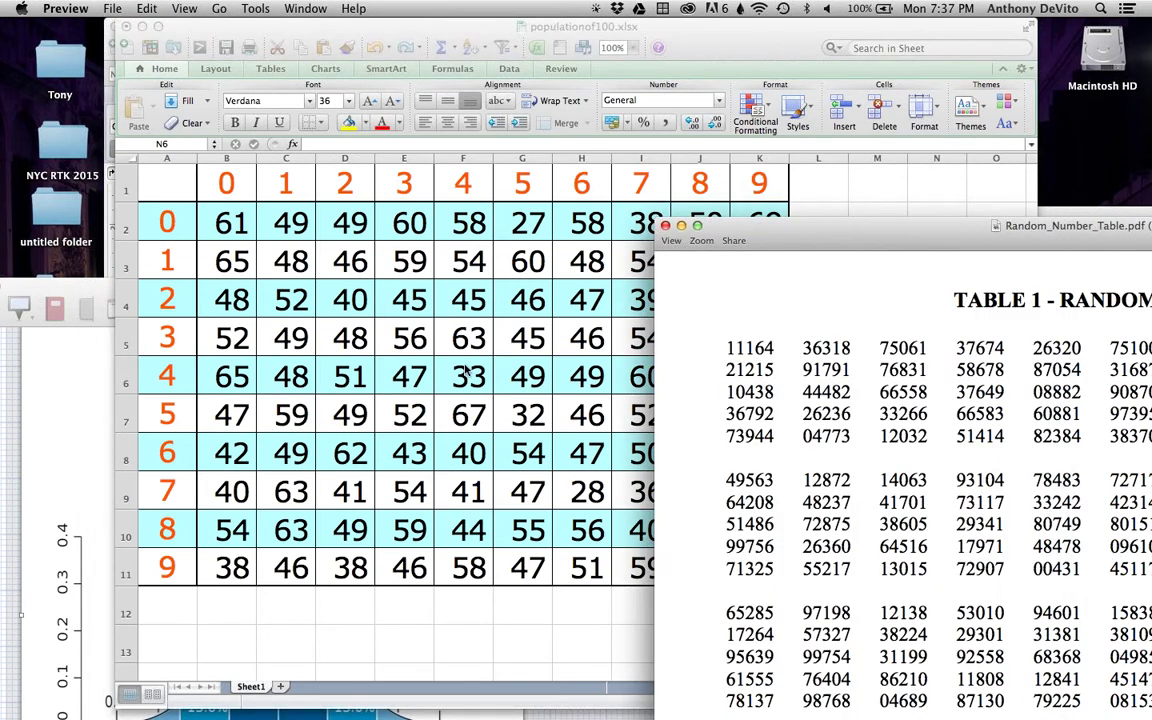
{"action": "left_click", "coordinate": [312, 335]}
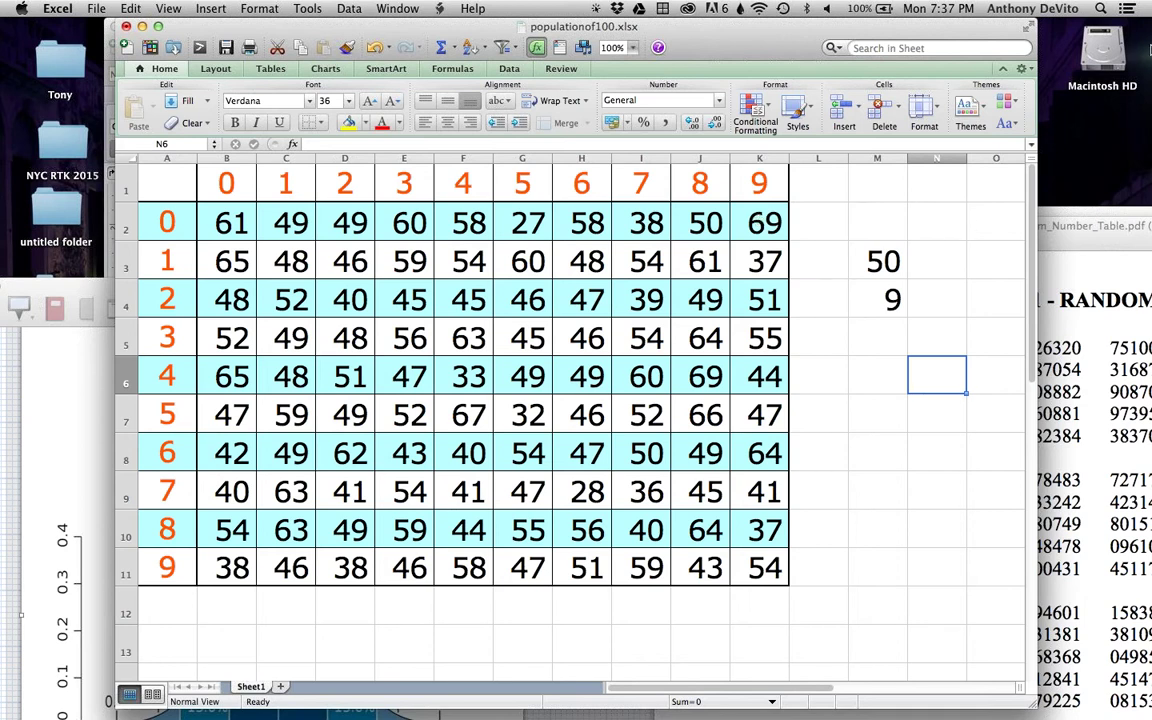
Step: Create a new blank Excel workbook and set its display zoom to 300%
{"action": "left_click", "coordinate": [1020, 53]}
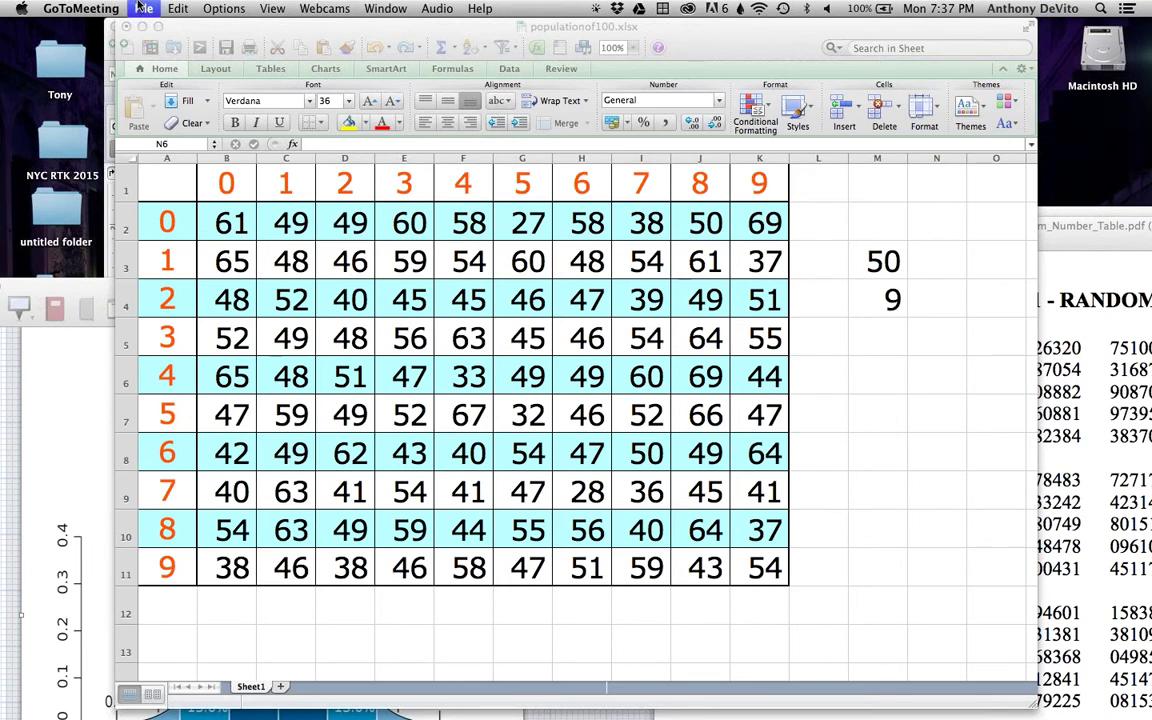
{"action": "left_click", "coordinate": [930, 380]}
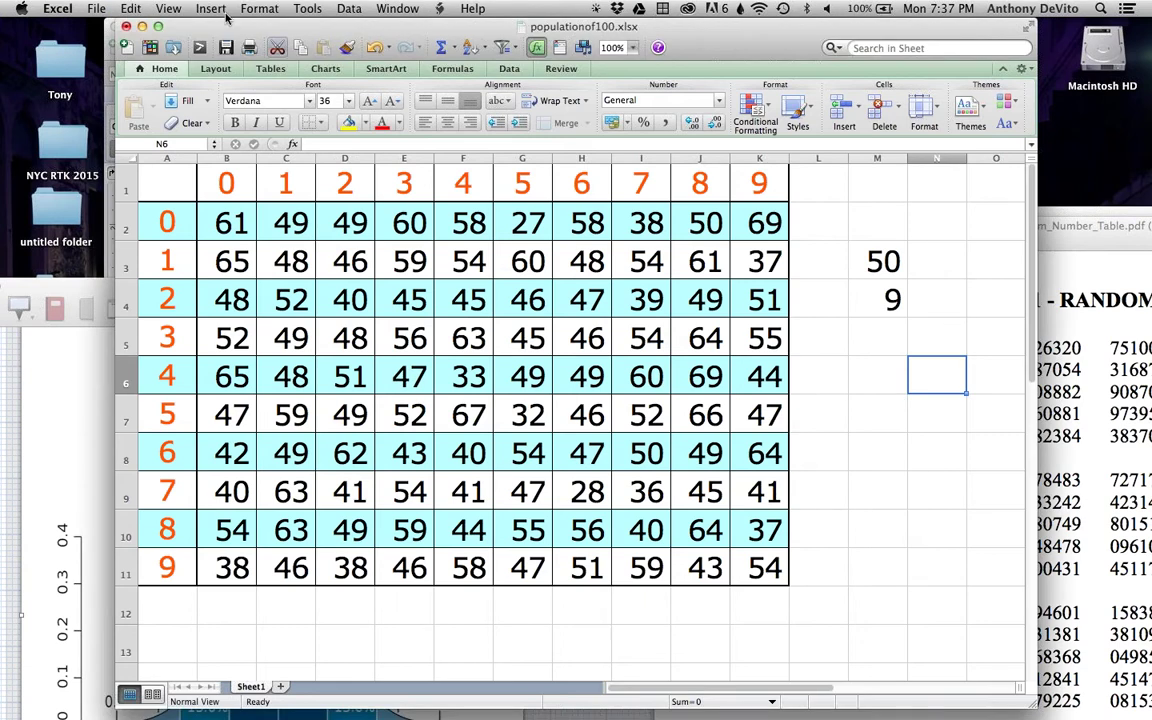
{"action": "left_click", "coordinate": [96, 8]}
{"action": "left_click", "coordinate": [103, 30]}
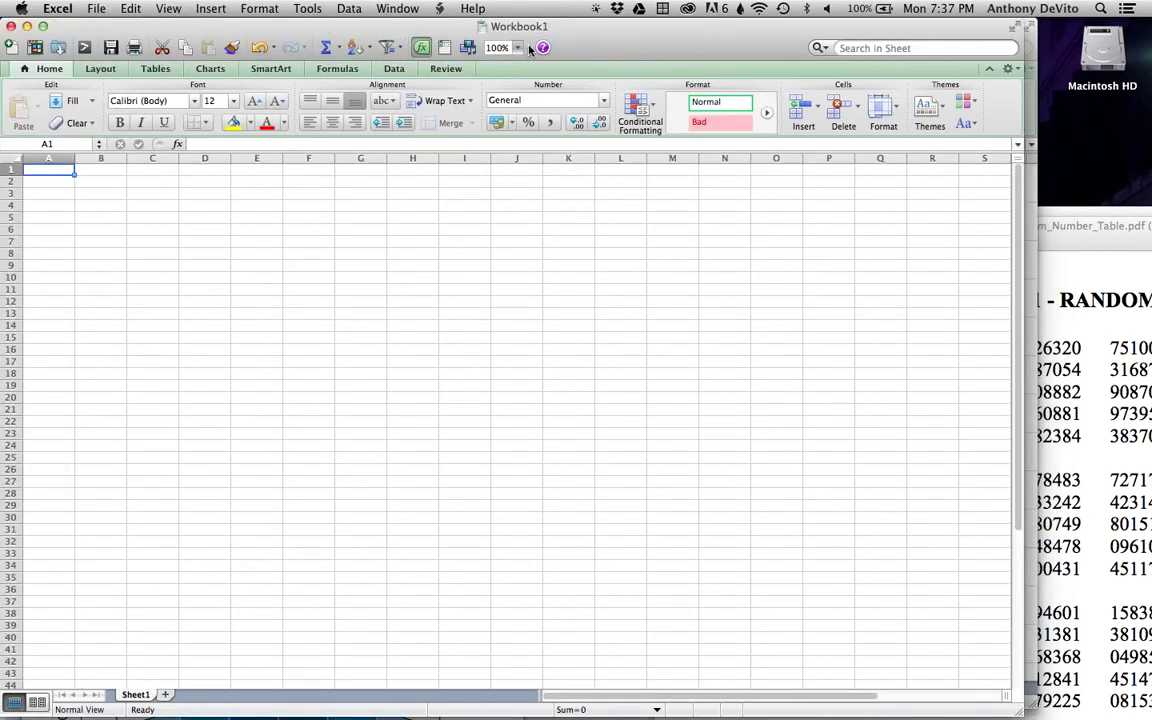
{"action": "left_click", "coordinate": [517, 47]}
{"action": "left_click", "coordinate": [513, 67]}
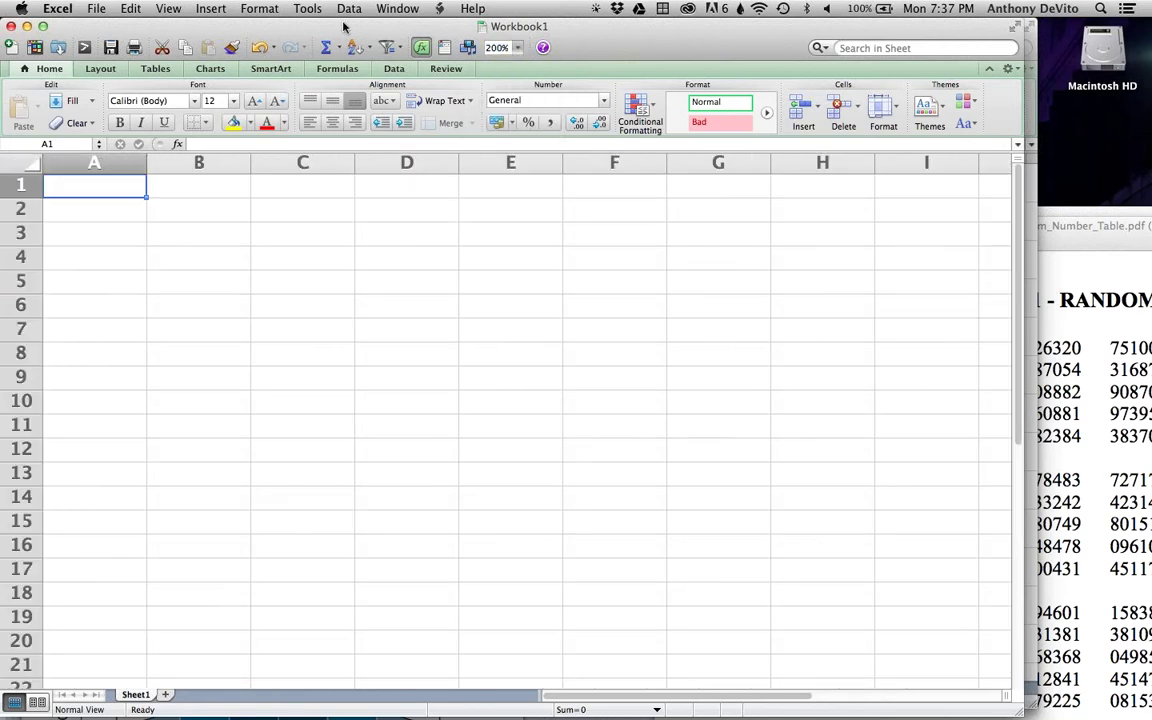
{"action": "left_click_drag", "start_coordinate": [342, 26], "coordinate": [465, 25]}
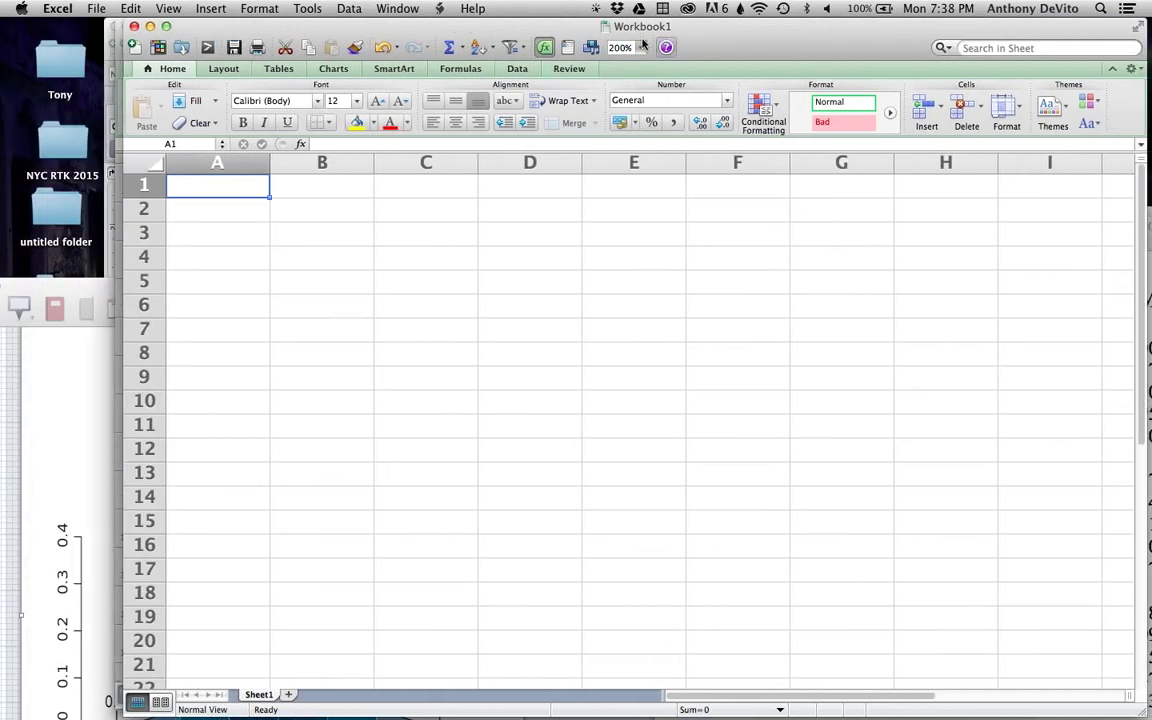
{"action": "type", "text": "300"}
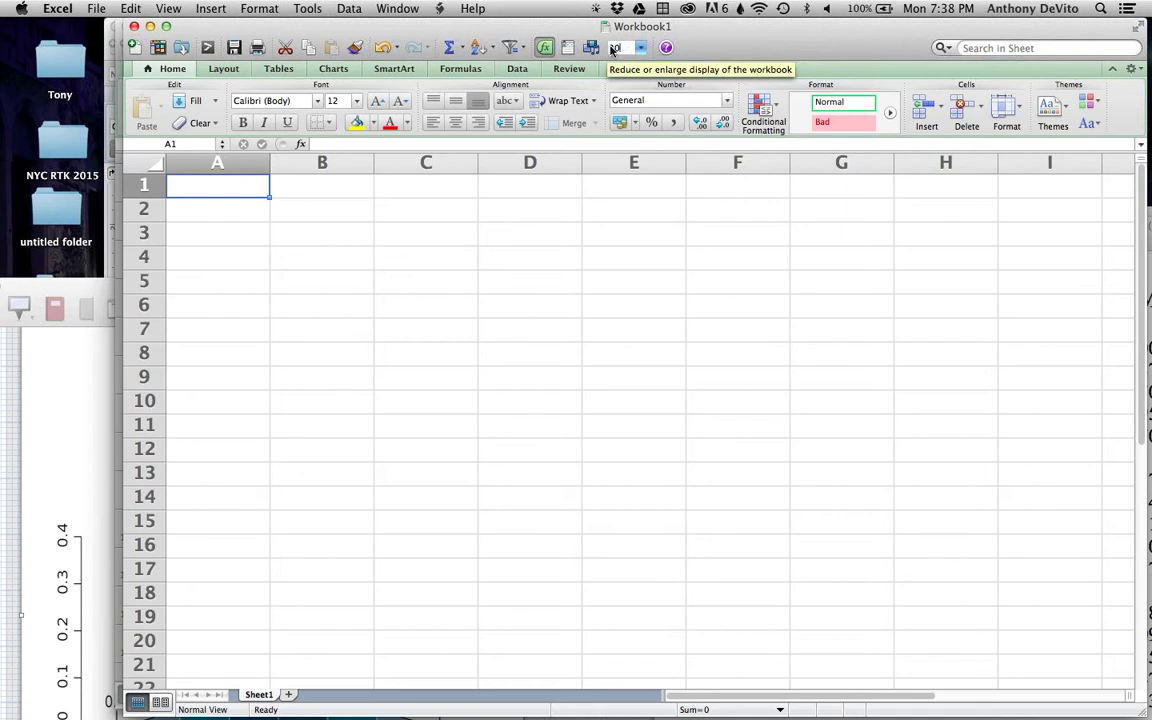
{"action": "key", "text": "Return"}
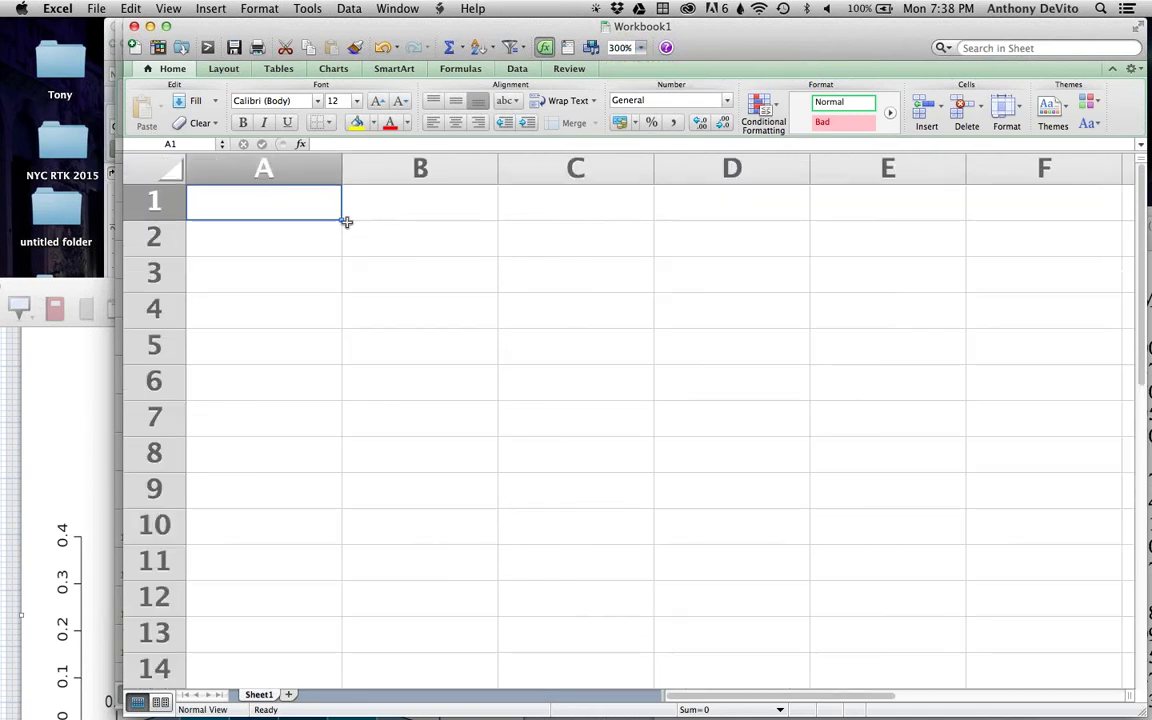
Step: Enter the formula =rand() in cell B1 to generate a random number
{"action": "left_click", "coordinate": [400, 211]}
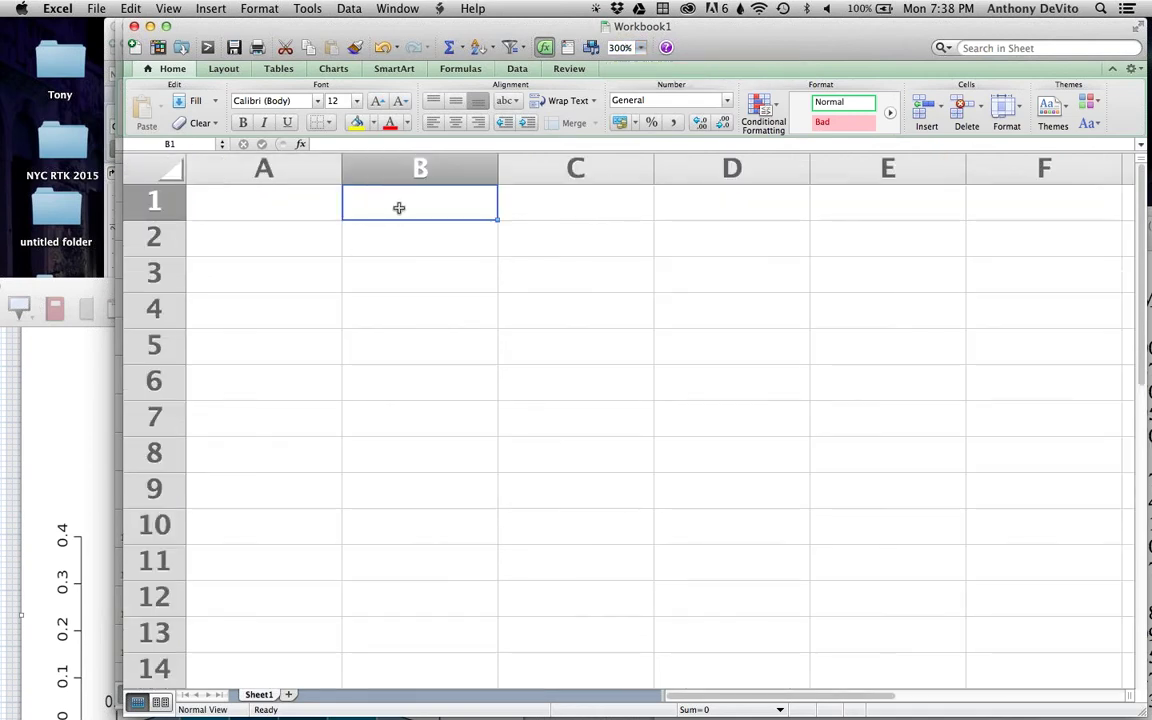
{"action": "type", "text": "=rand"}
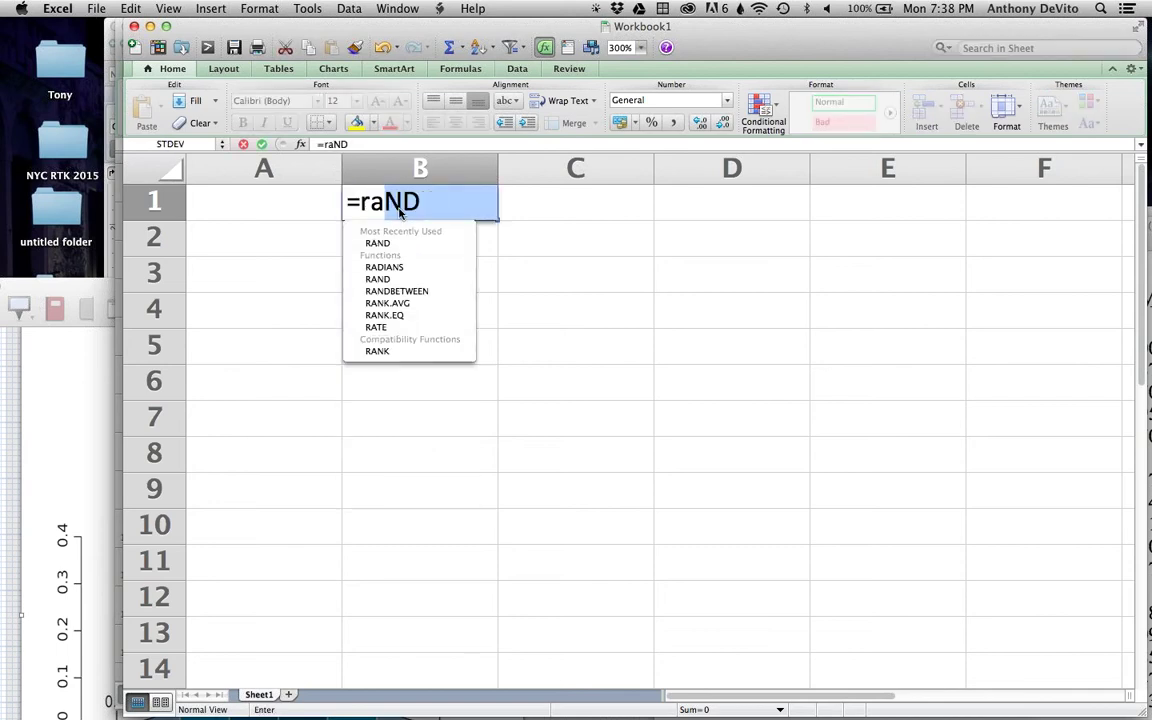
{"action": "type", "text": "("}
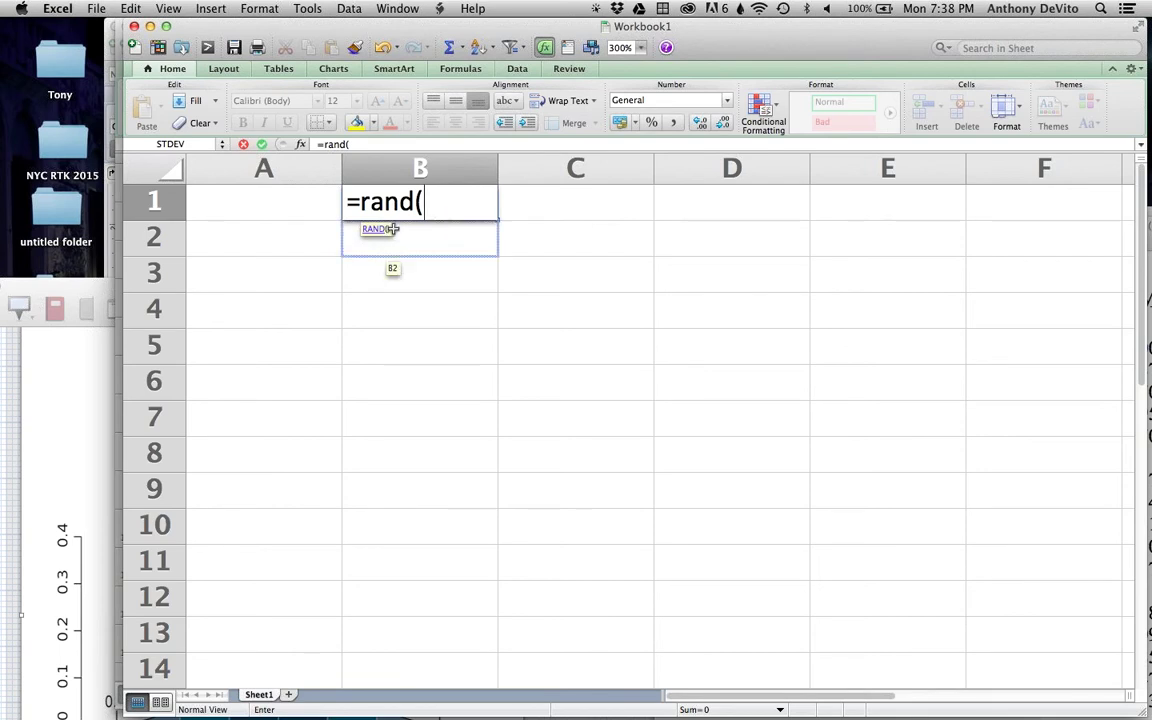
{"action": "type", "text": ")"}
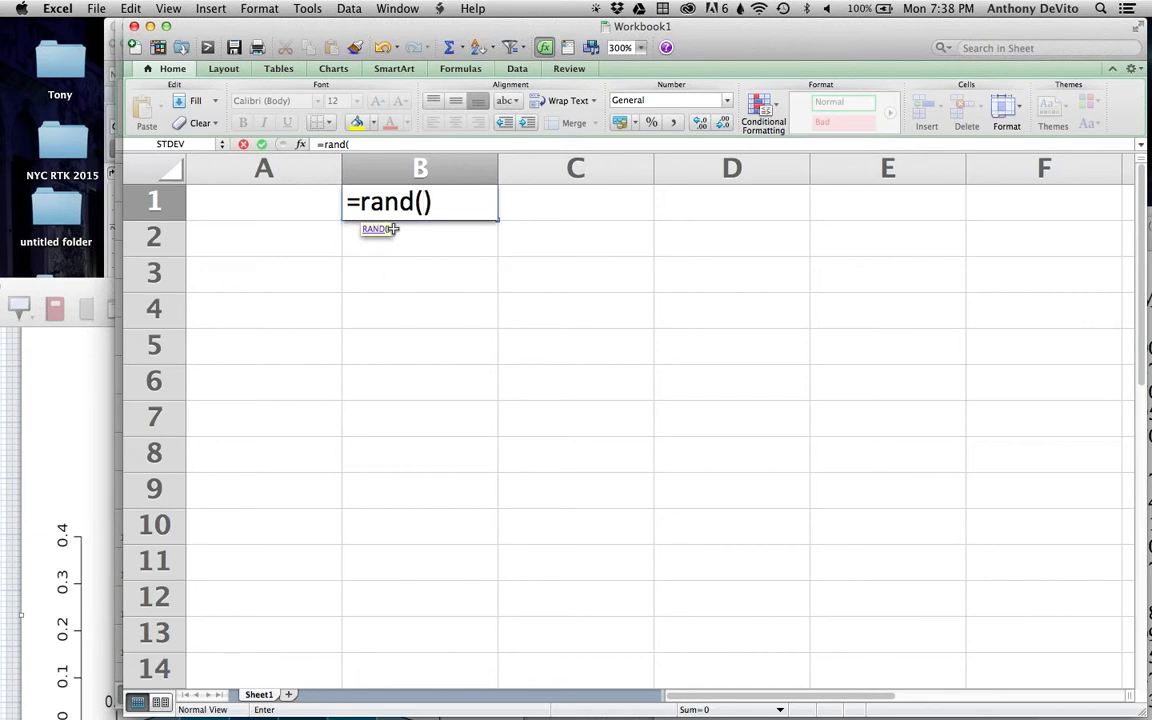
{"action": "key", "text": "Return"}
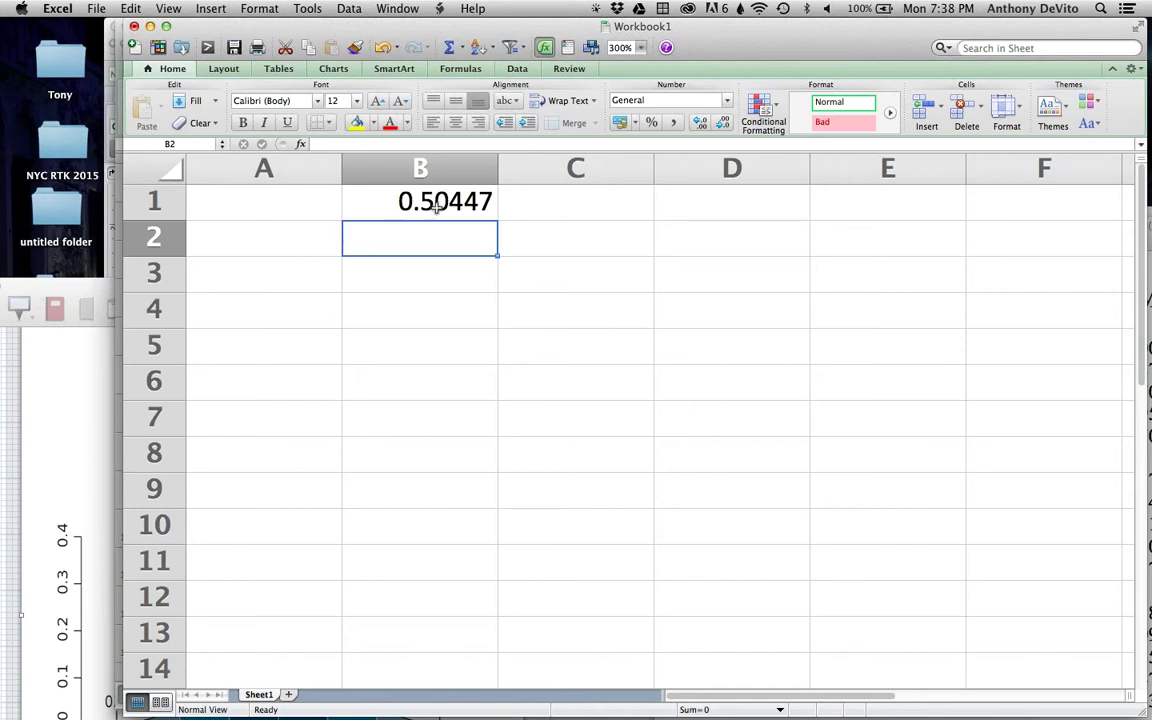
Step: Enter the formula =B1*100 in cell C1 to scale the random number by 100
{"action": "left_click", "coordinate": [561, 200]}
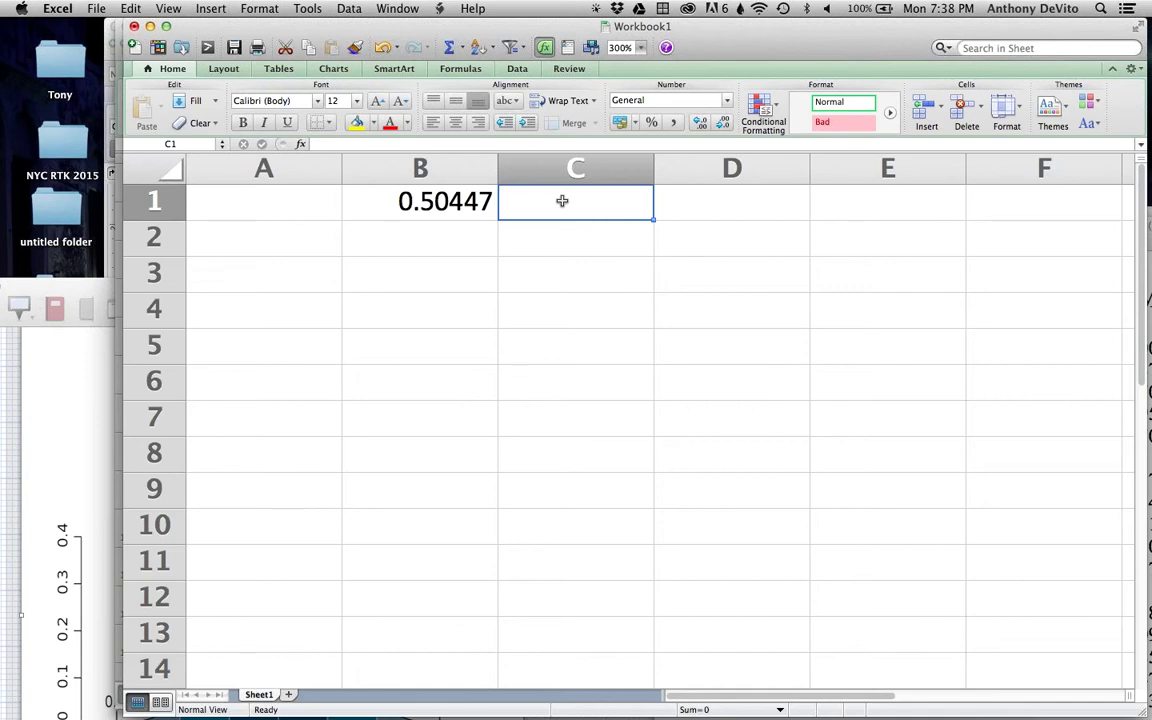
{"action": "type", "text": "="}
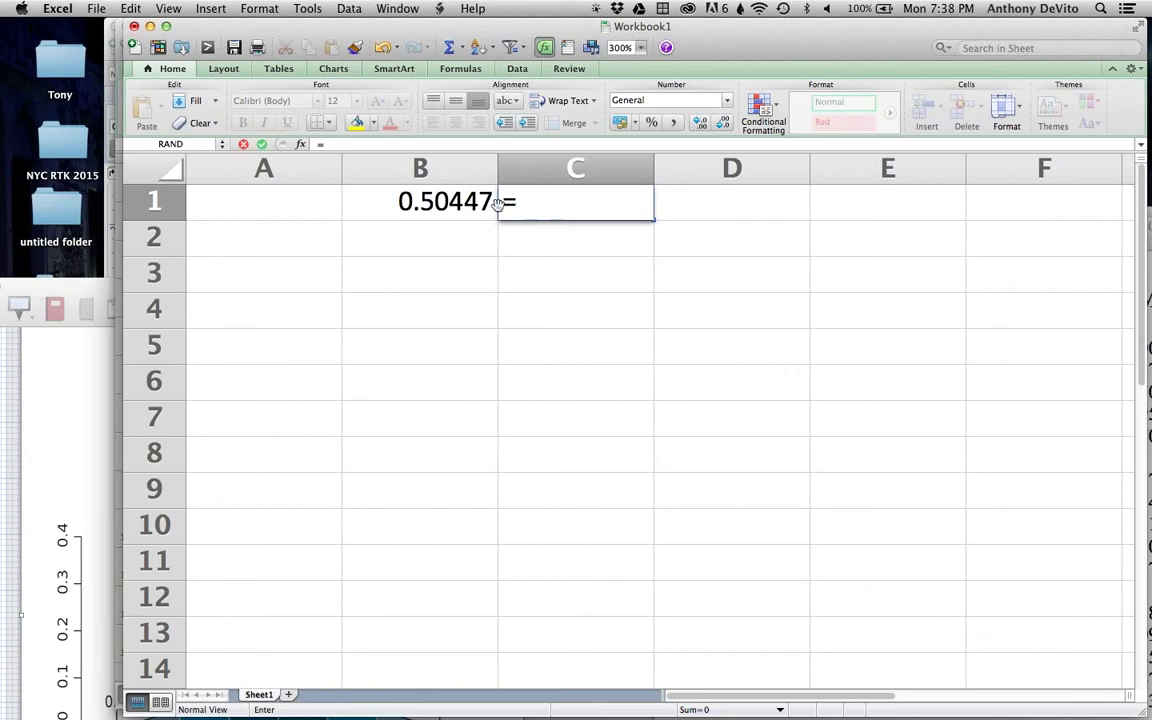
{"action": "left_click", "coordinate": [467, 205]}
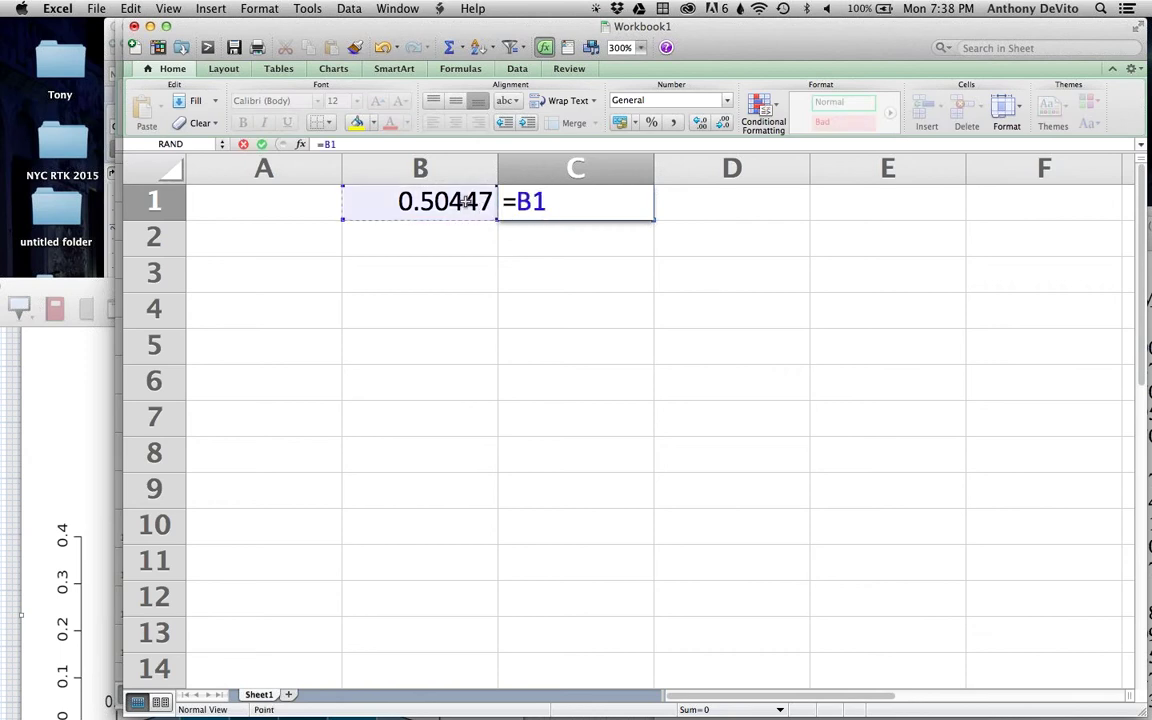
{"action": "type", "text": "*100"}
{"action": "key", "text": "Return"}
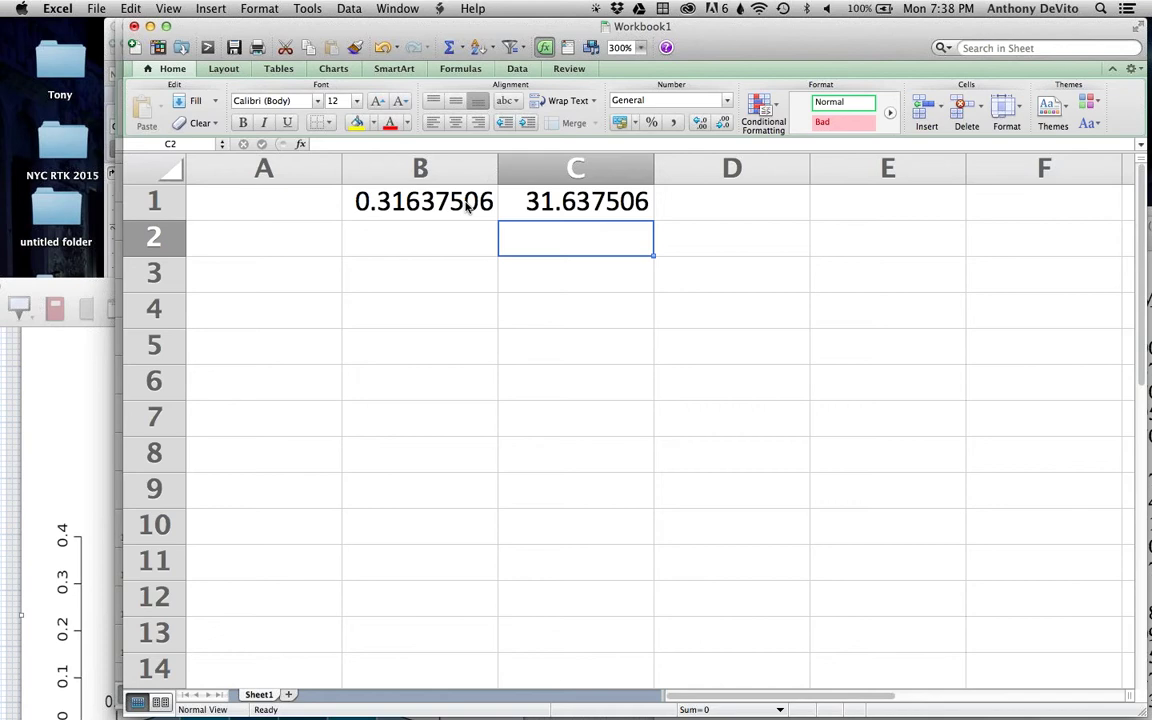
Step: Enter the formula =round(C1,0) in cell D1 to round the scaled random number to a whole number
{"action": "left_click", "coordinate": [720, 206]}
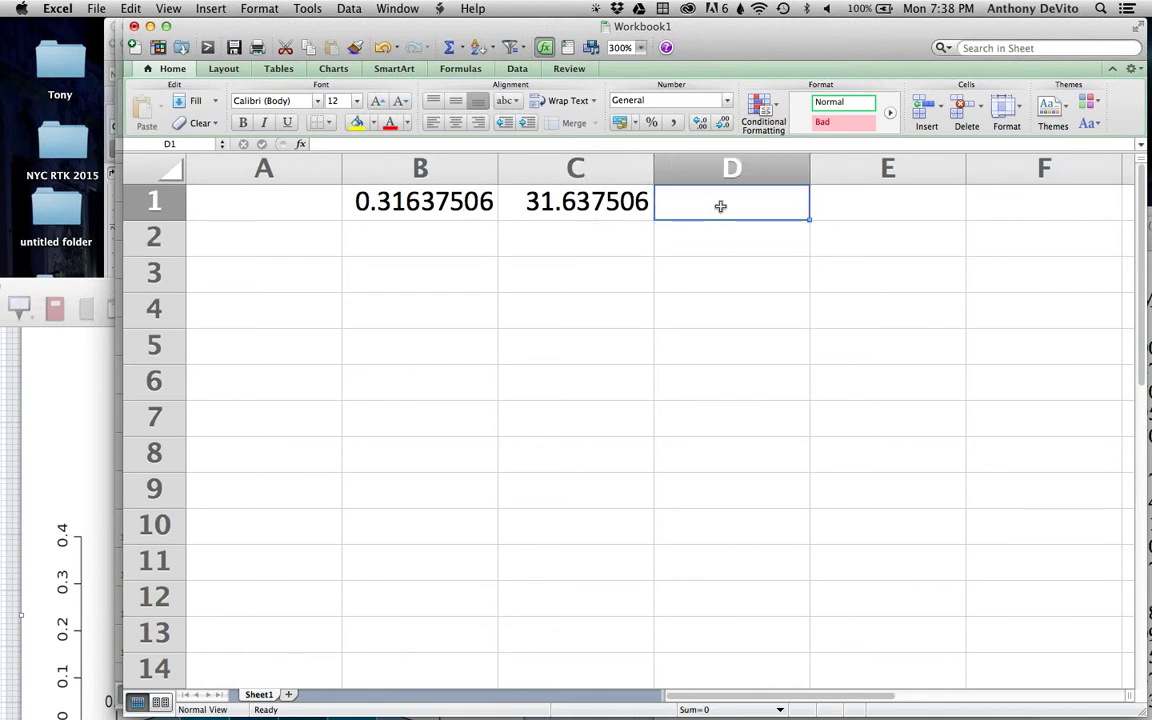
{"action": "type", "text": "=ro"}
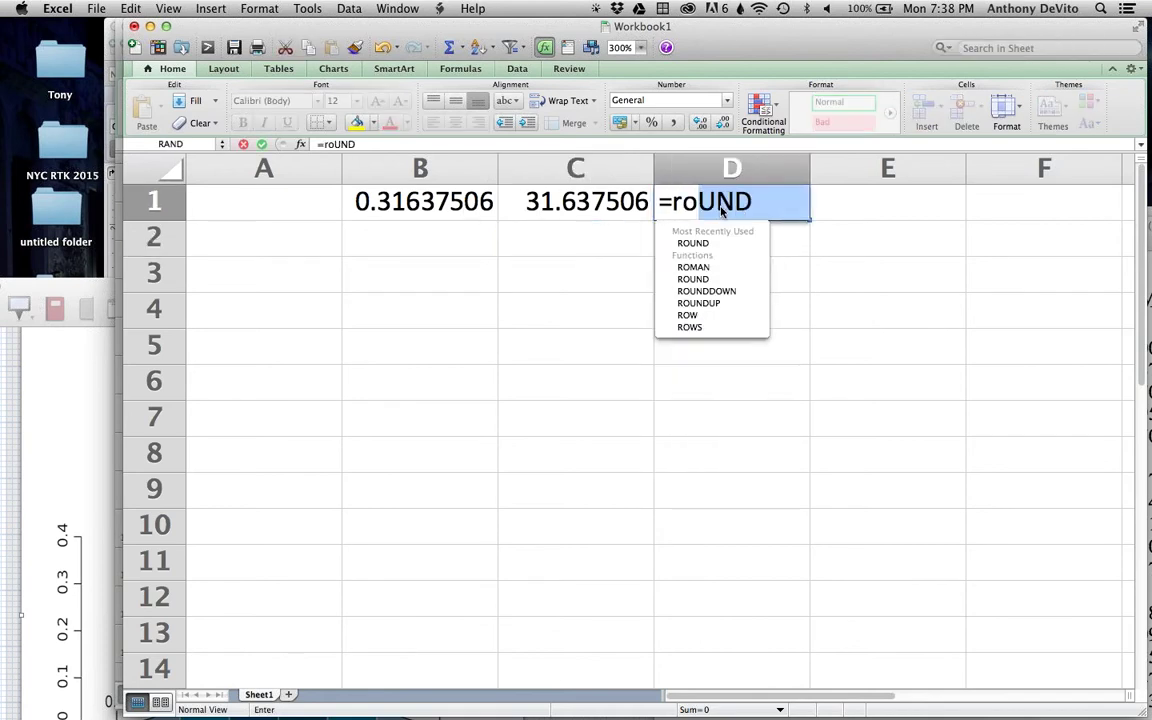
{"action": "type", "text": "und("}
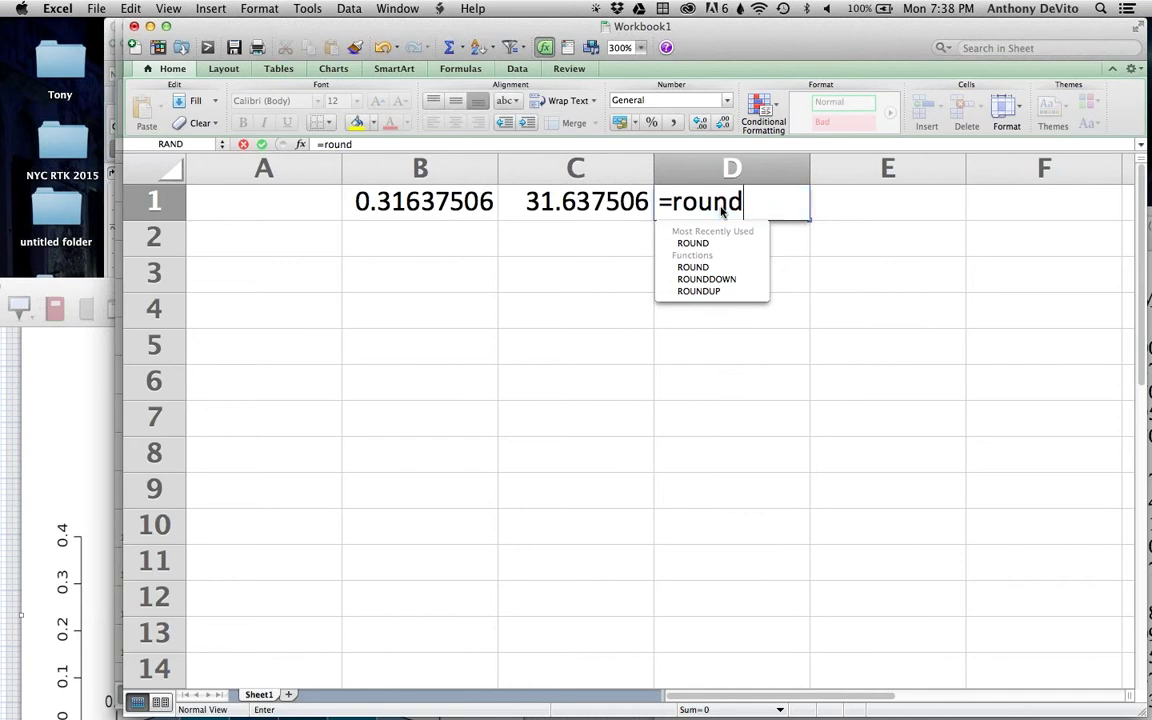
{"action": "left_click", "coordinate": [600, 206]}
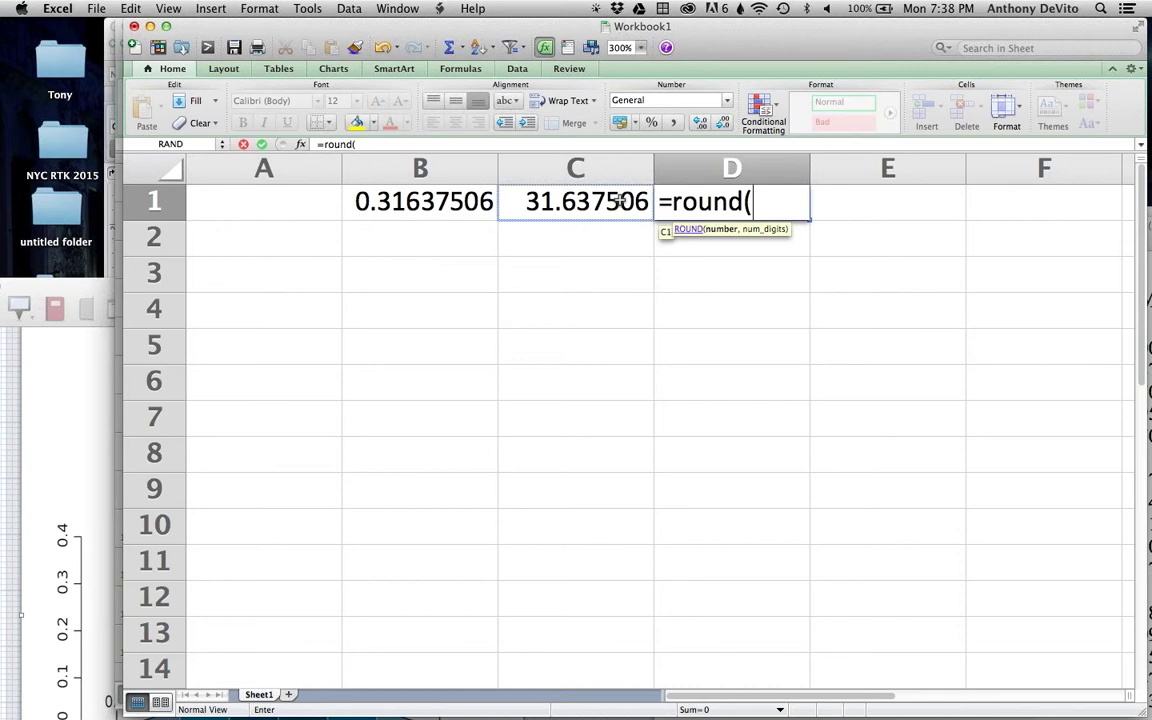
{"action": "left_click", "coordinate": [620, 202]}
{"action": "type", "text": ","}
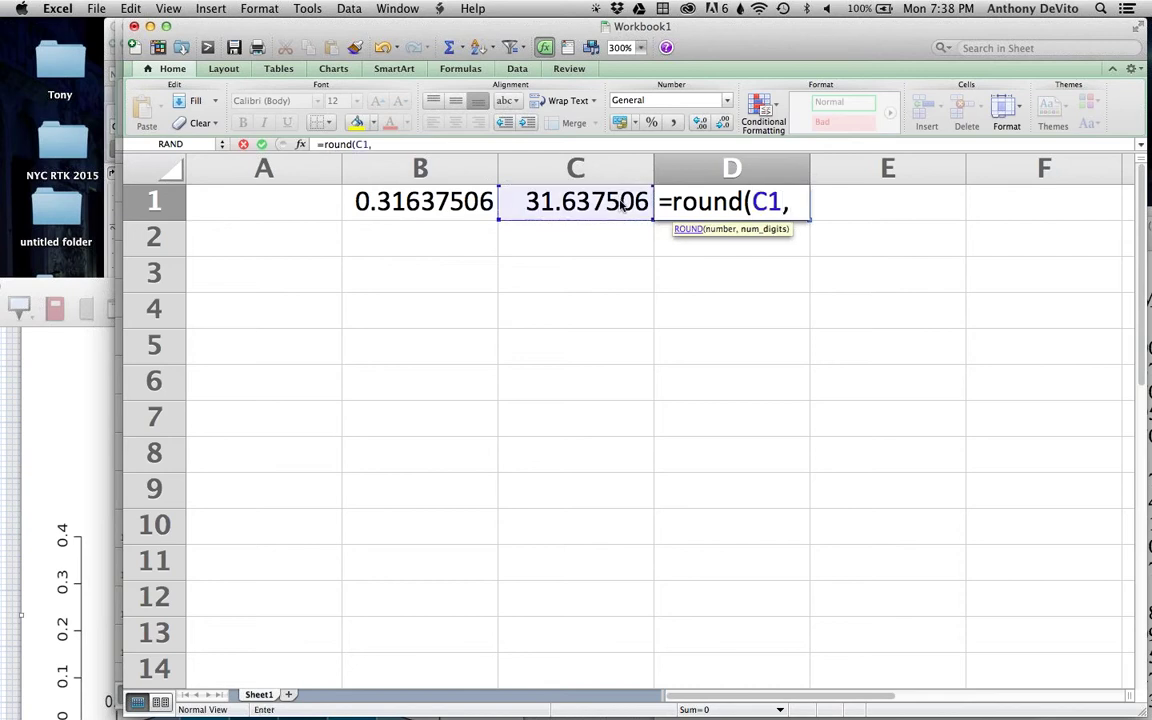
{"action": "type", "text": "0)"}
{"action": "key", "text": "Return"}
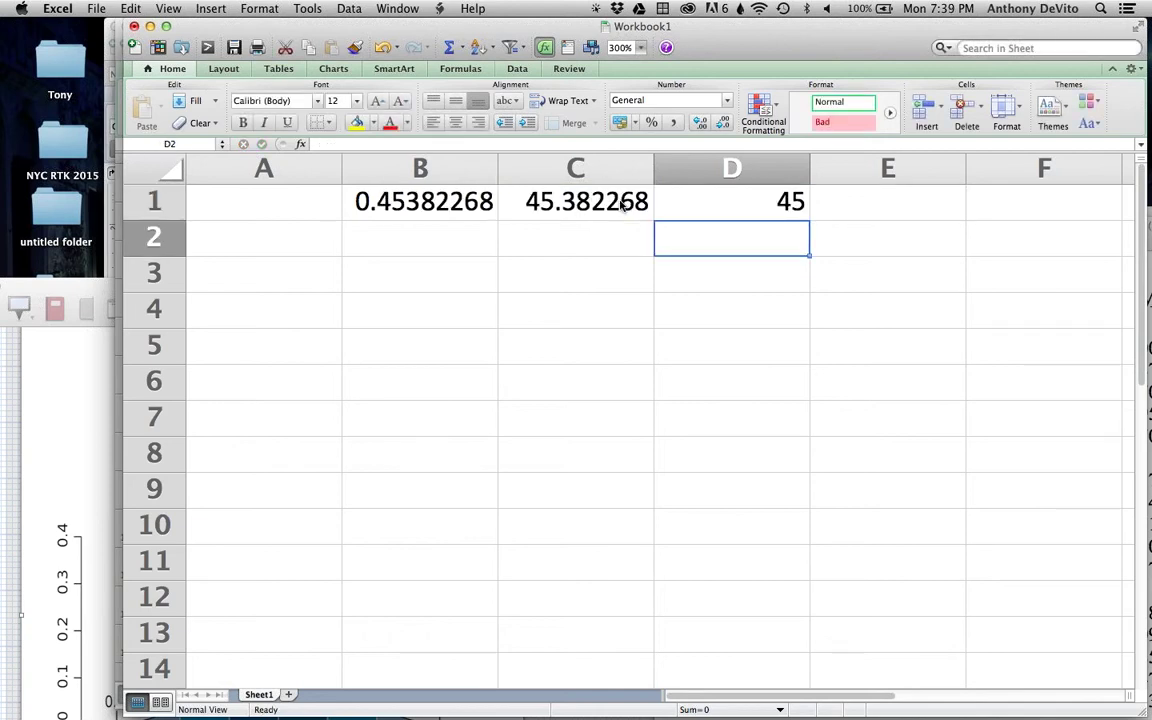
Step: Clear the rounding formula from cell D1 and the multiplication formula from cell C1
{"action": "left_click", "coordinate": [738, 209]}
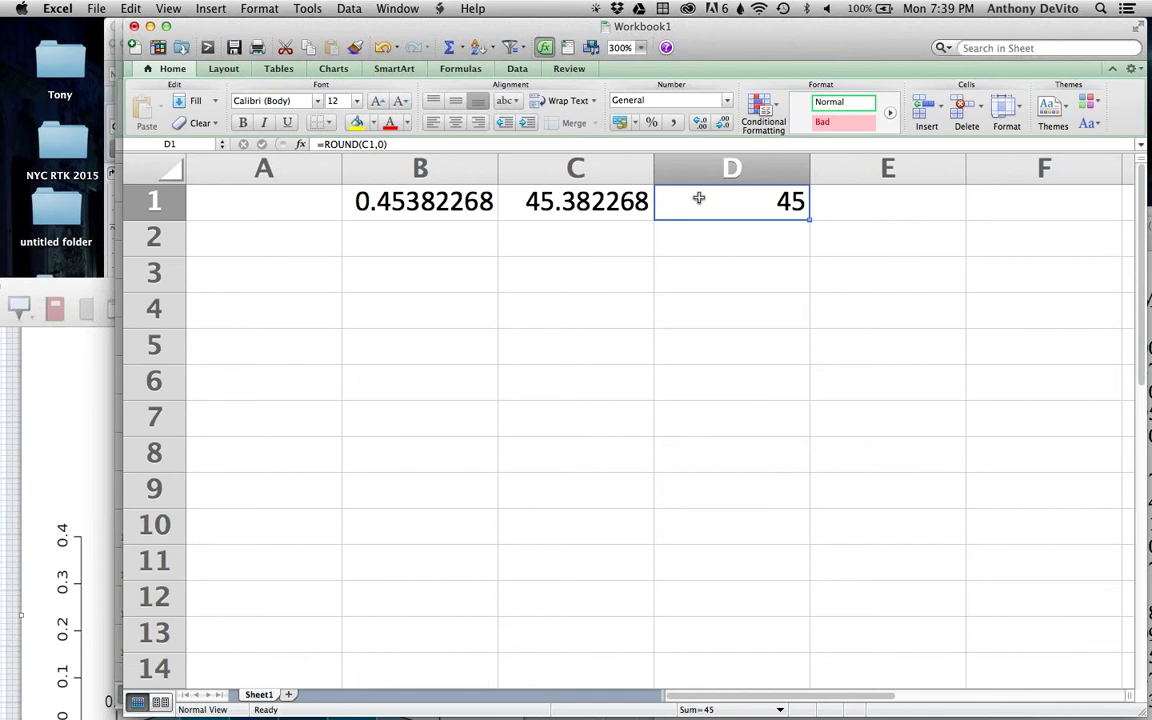
{"action": "double_click", "coordinate": [738, 193]}
{"action": "left_click_drag", "start_coordinate": [913, 200], "coordinate": [640, 201]}
{"action": "key", "text": "BackSpace"}
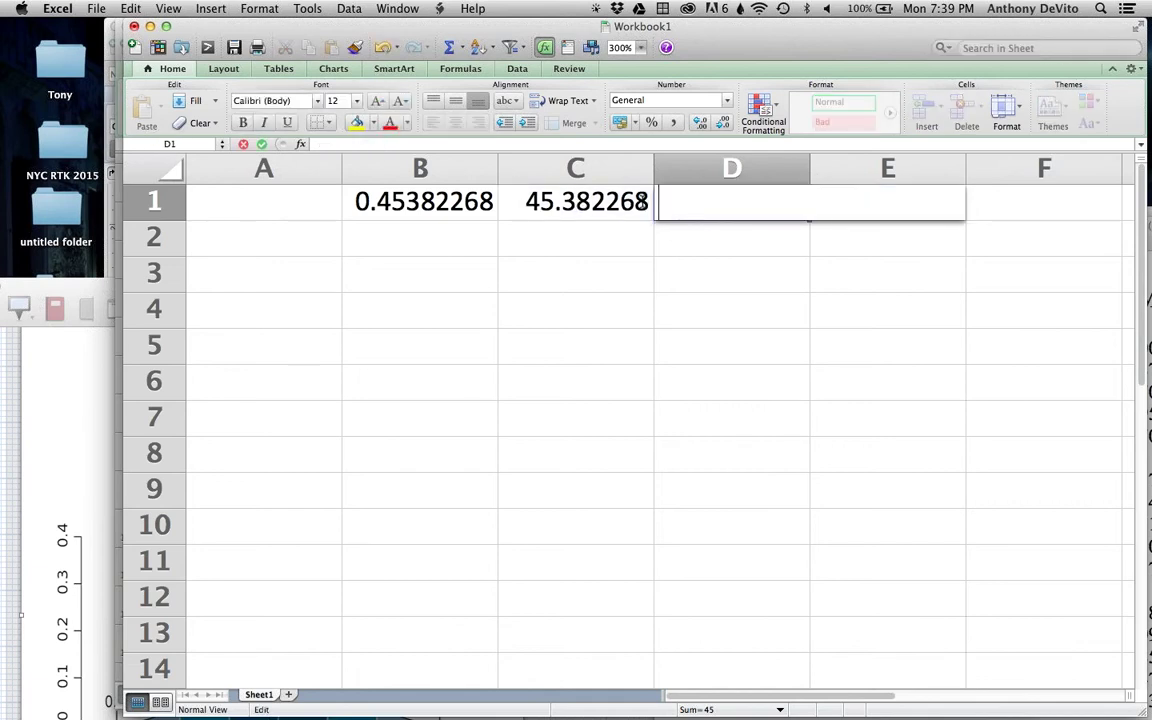
{"action": "left_click", "coordinate": [585, 204]}
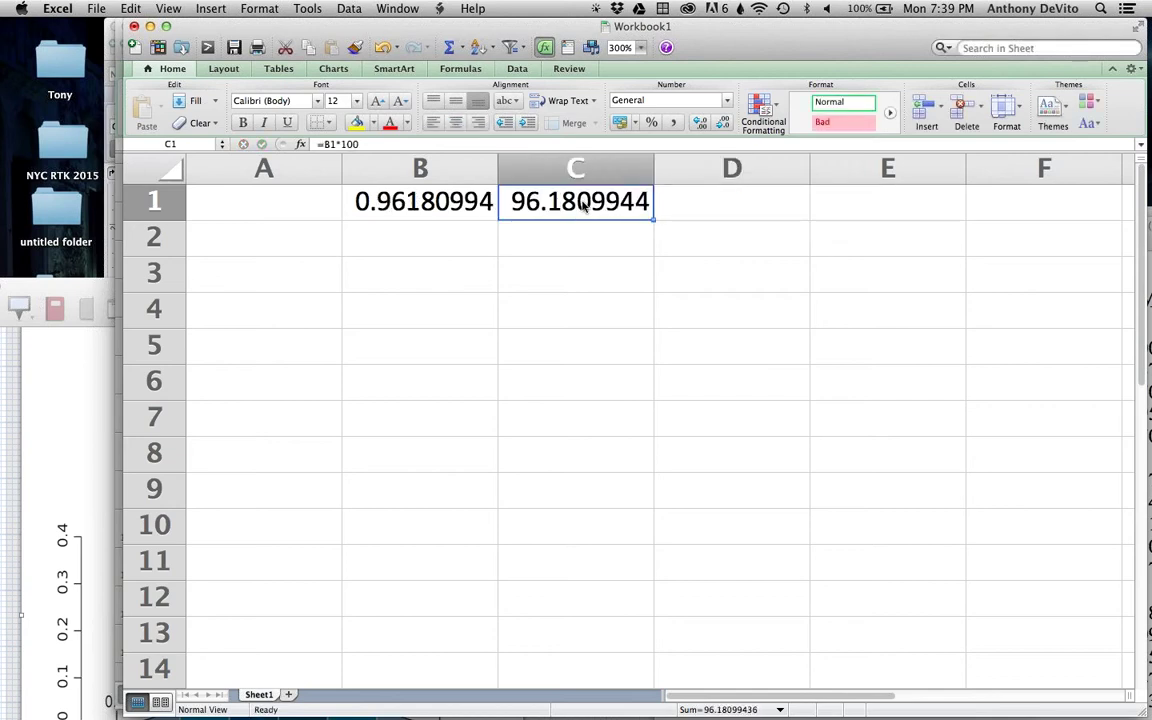
{"action": "key", "text": "BackSpace"}
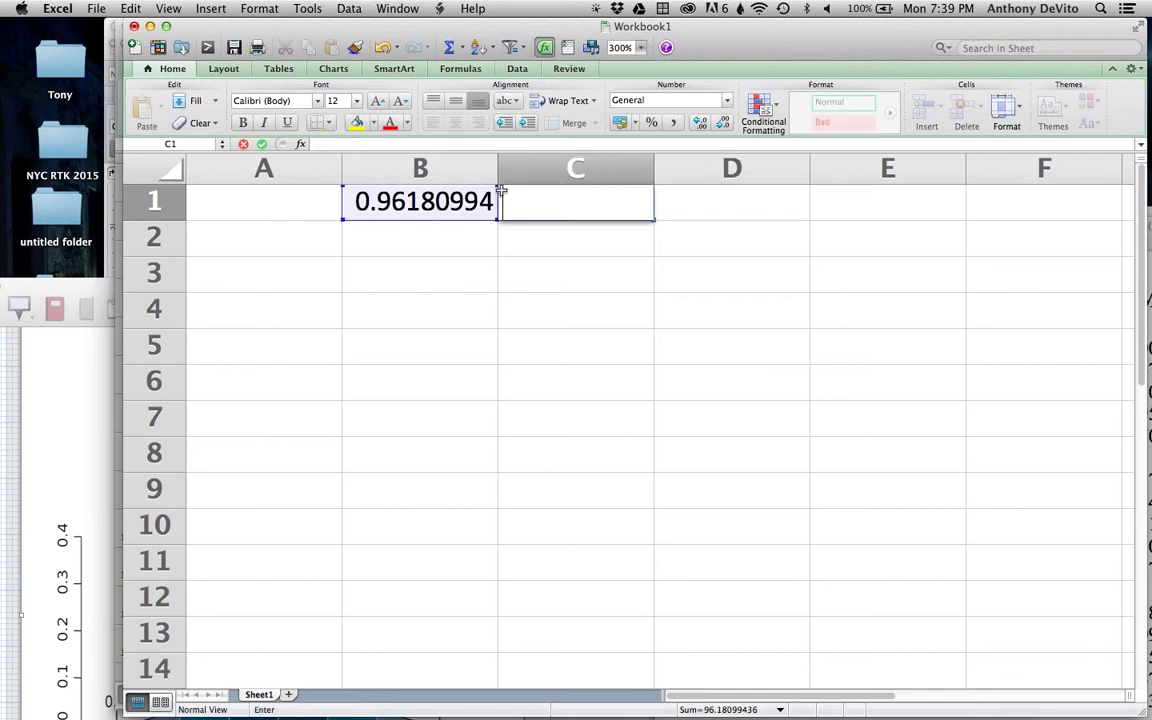
{"action": "type", "text": "="}
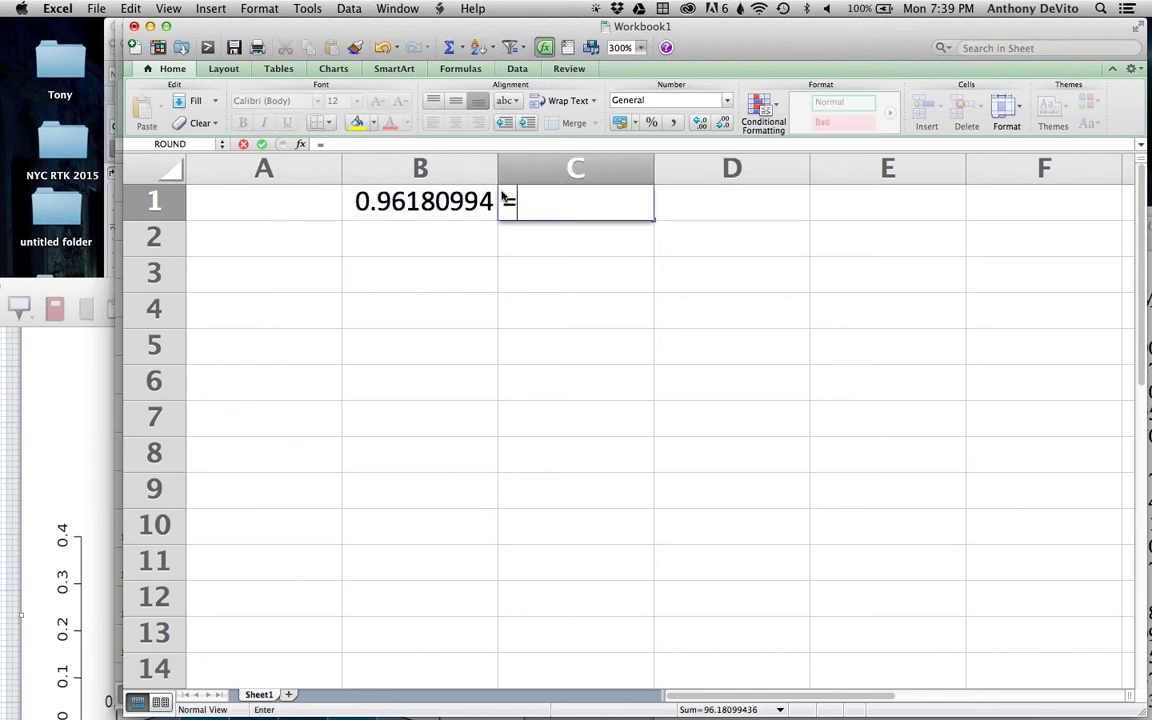
{"action": "left_click", "coordinate": [452, 200]}
{"action": "type", "text": "*100"}
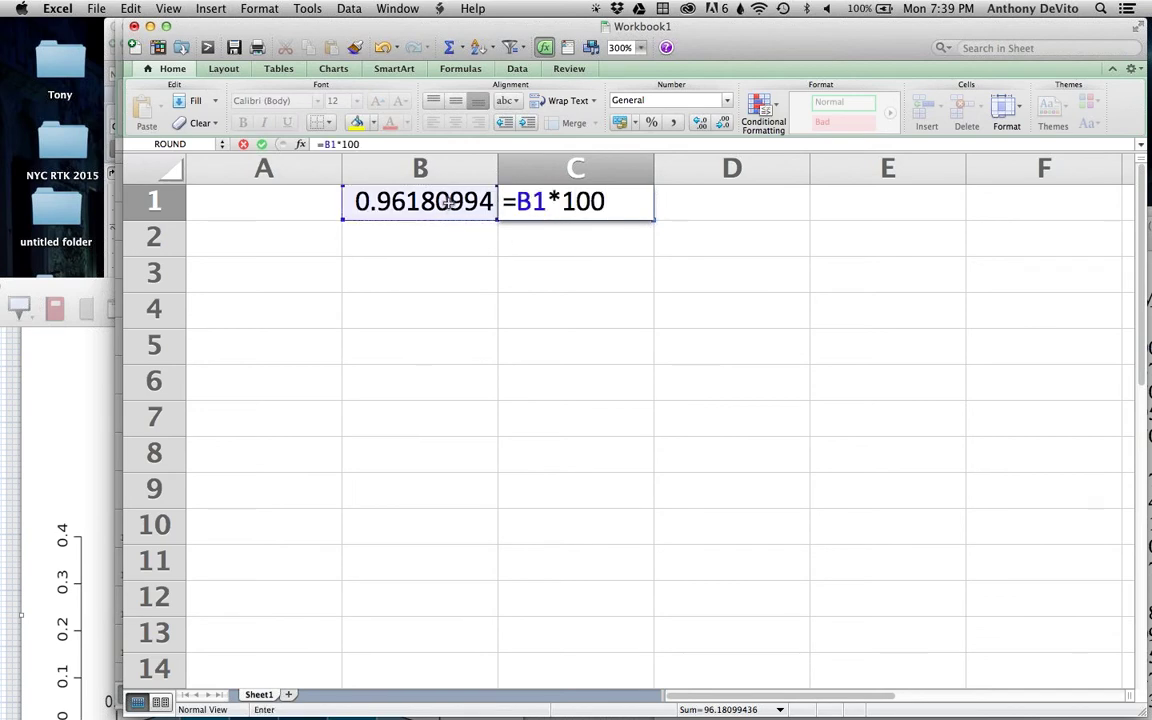
{"action": "key", "text": "BackSpace"}
{"action": "key", "text": "BackSpace"}
{"action": "key", "text": "BackSpace"}
{"action": "key", "text": "BackSpace"}
{"action": "key", "text": "BackSpace"}
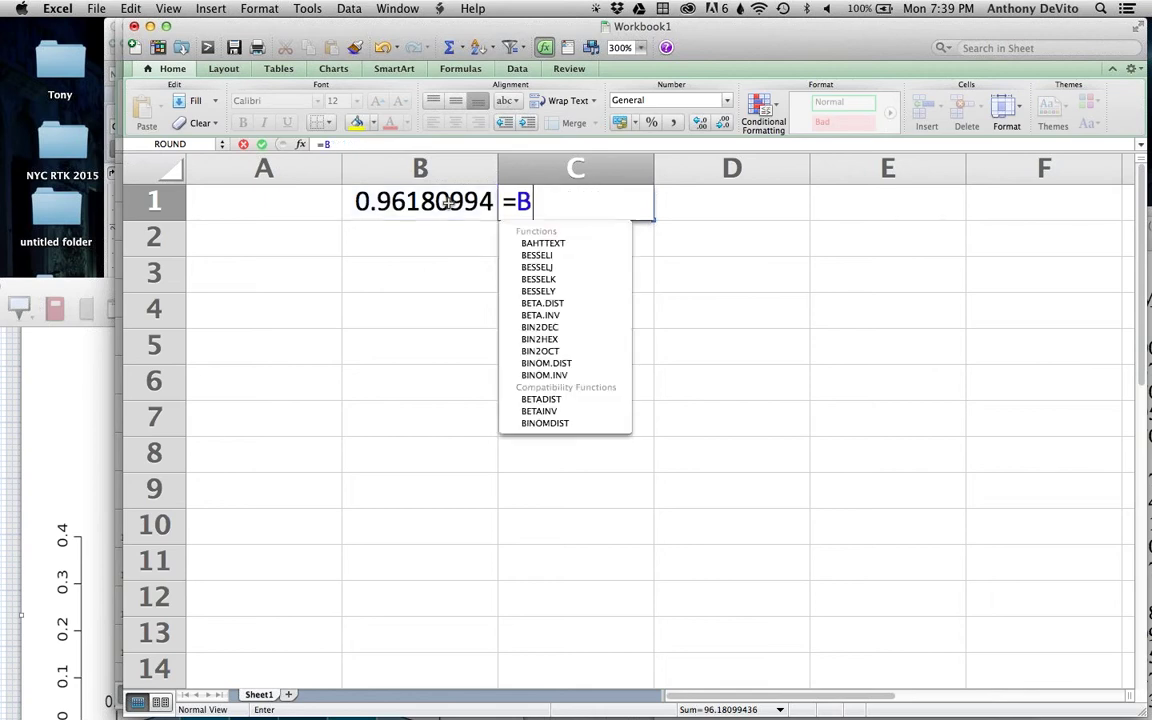
{"action": "key", "text": "Escape"}
Step: Clear cell B1 and enter the formula =rand() in it again
{"action": "left_click", "coordinate": [449, 203]}
{"action": "key", "text": "BackSpace"}
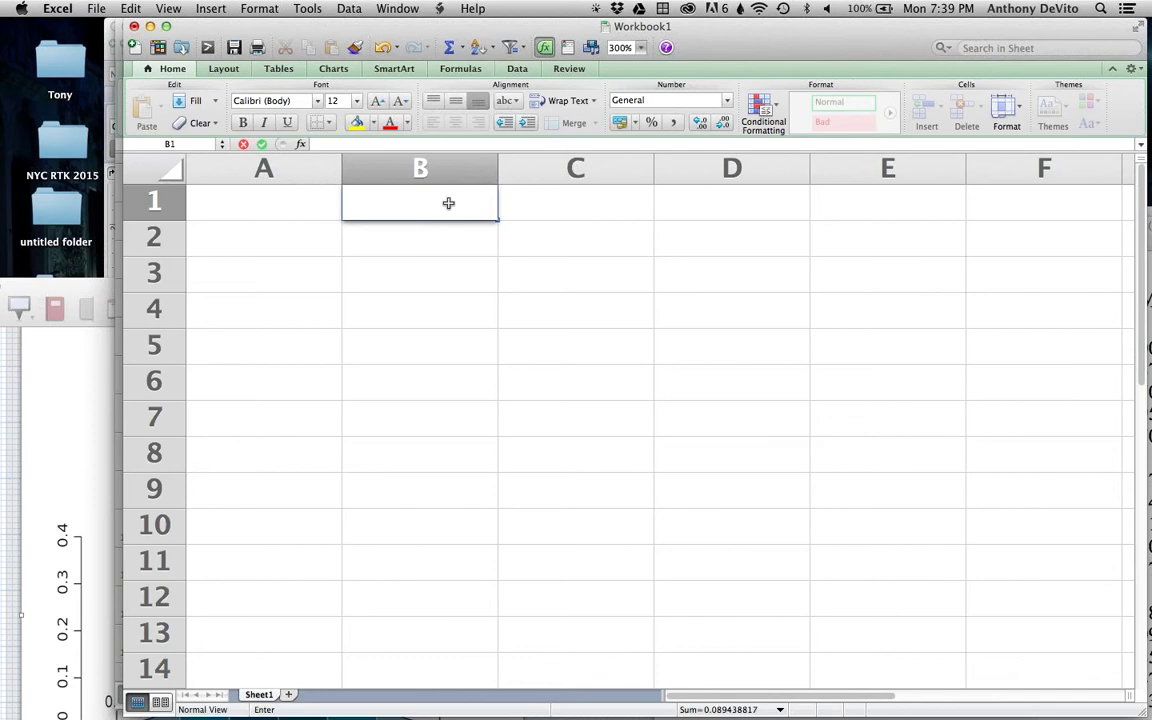
{"action": "type", "text": "=ran"}
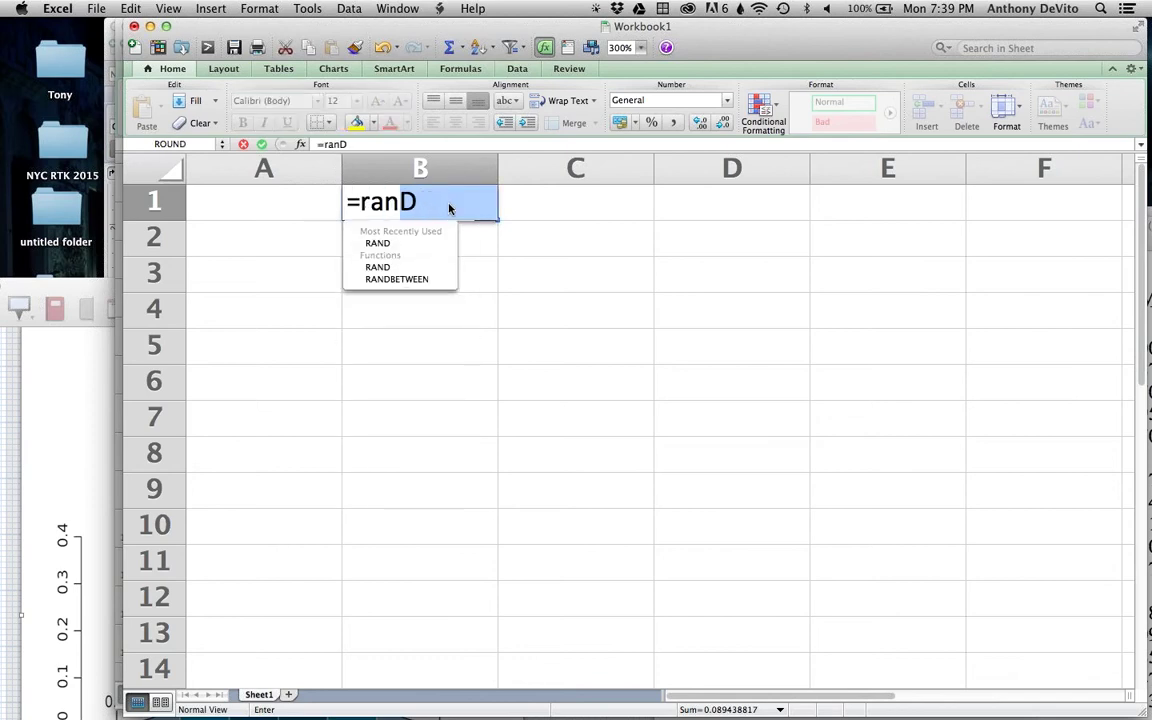
{"action": "type", "text": "d()"}
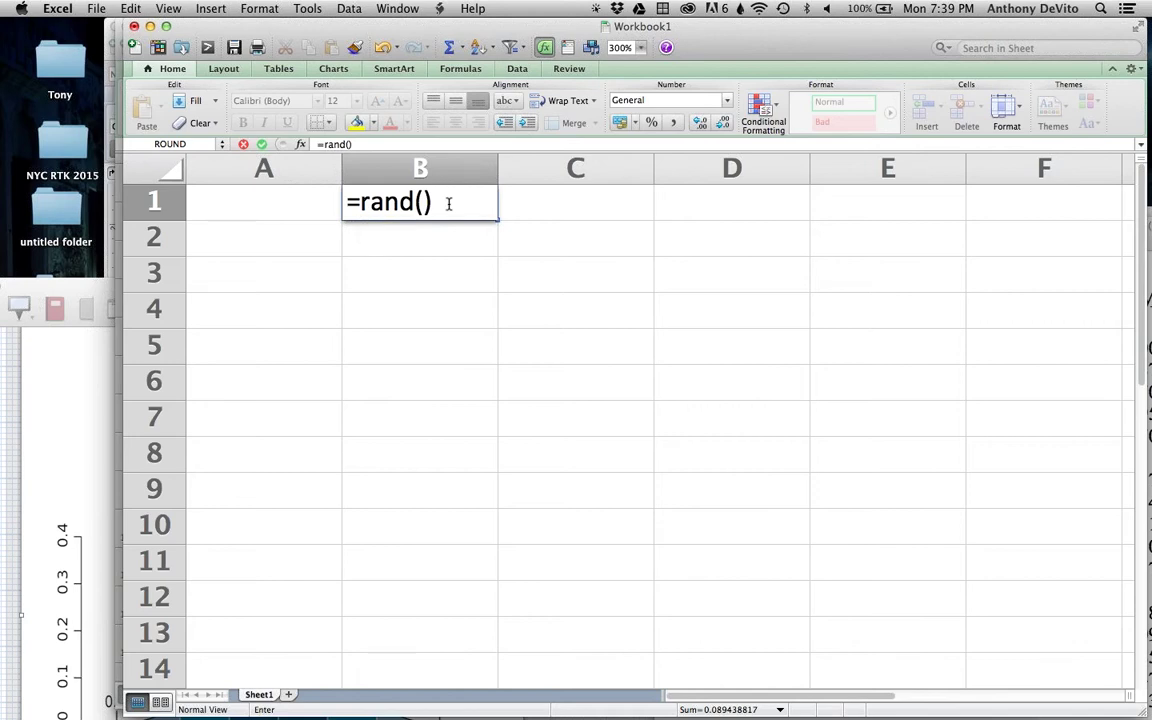
{"action": "key", "text": "Return"}
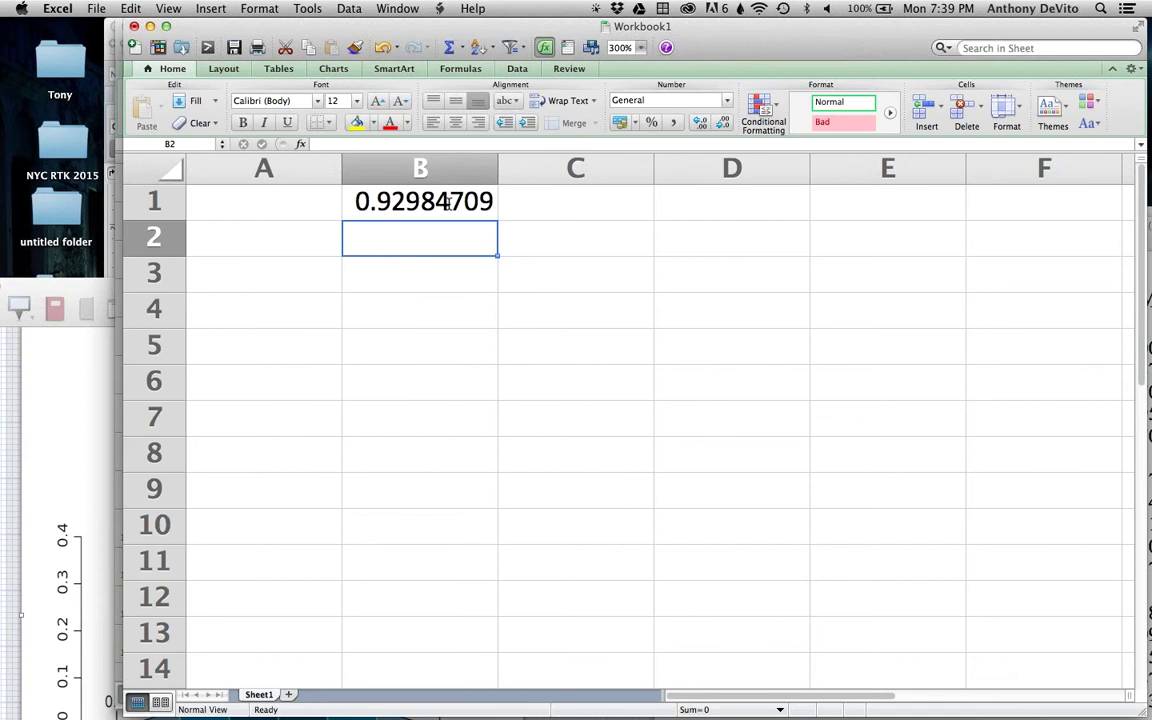
Step: Enter the formula =B1*100 in the emptied cell C1 to scale the random number by 100
{"action": "left_click", "coordinate": [570, 207]}
{"action": "type", "text": "="}
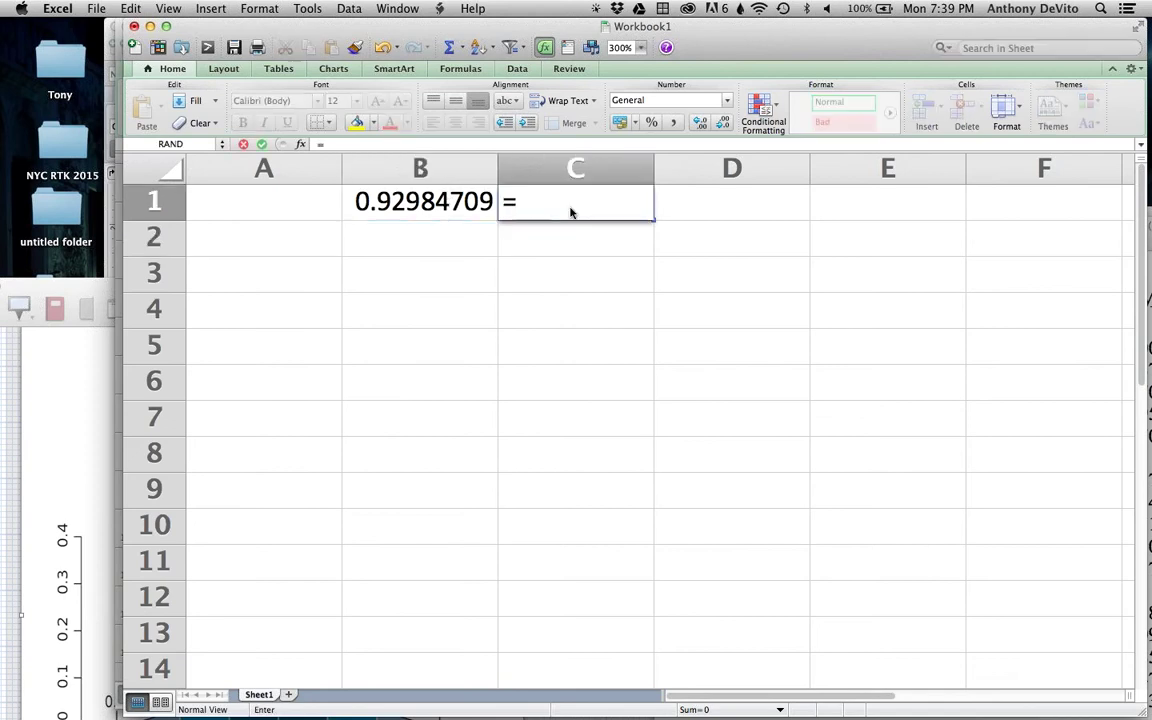
{"action": "left_click", "coordinate": [438, 203]}
{"action": "type", "text": "*100"}
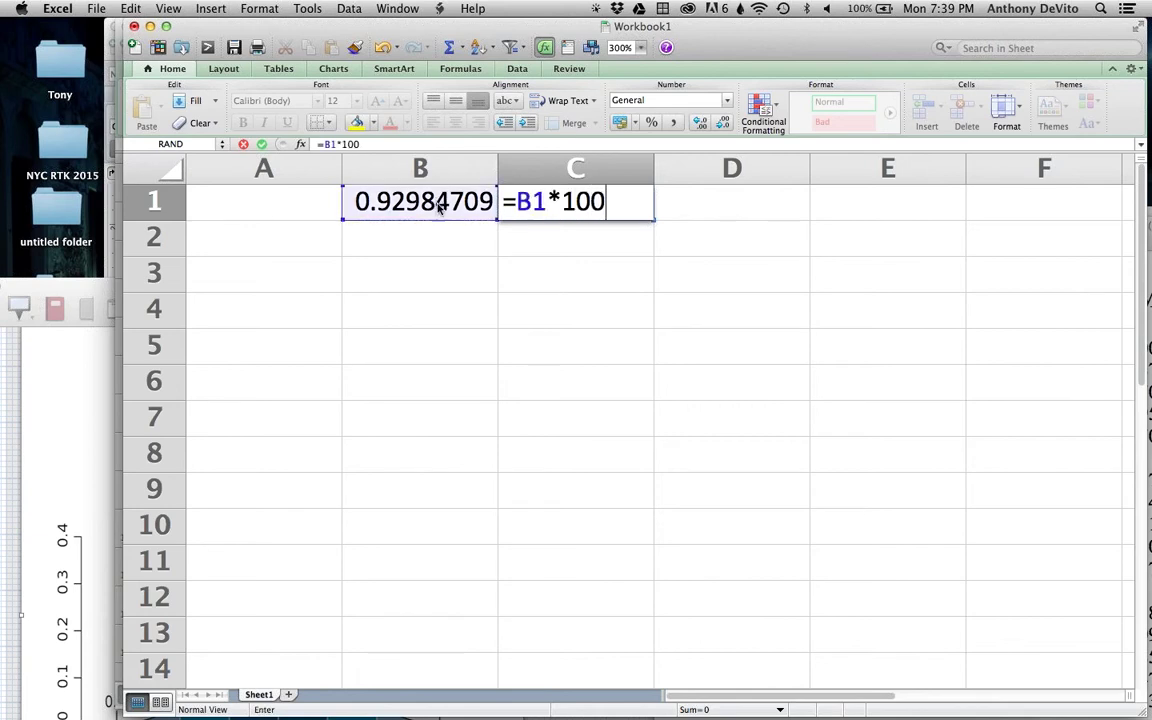
{"action": "key", "text": "Return"}
Step: Enter the formula =round(C1,0) in cell D1 to round C1 to zero decimal places
{"action": "left_click", "coordinate": [683, 204]}
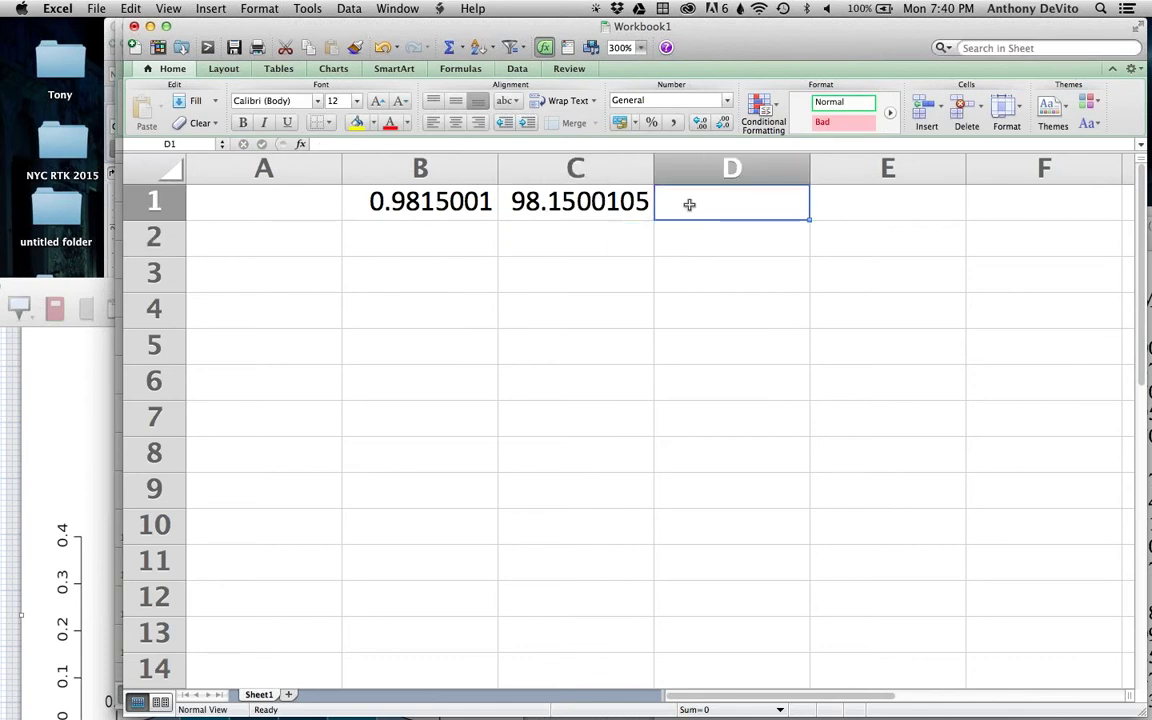
{"action": "type", "text": "="}
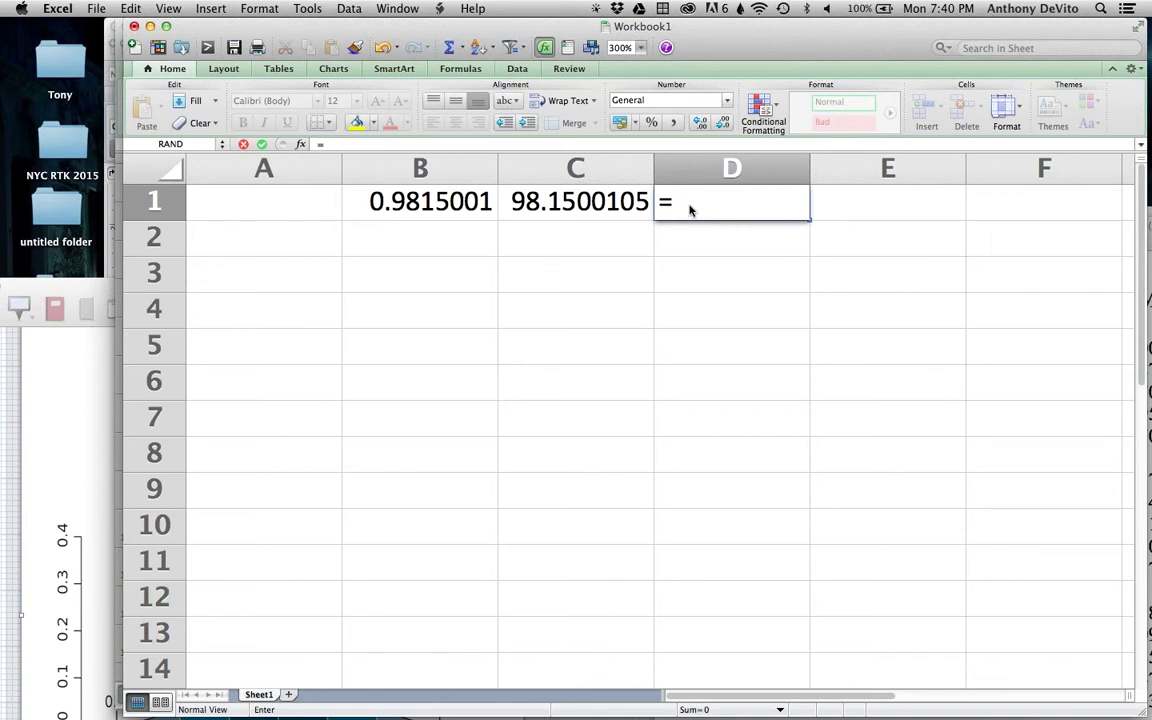
{"action": "type", "text": "round("}
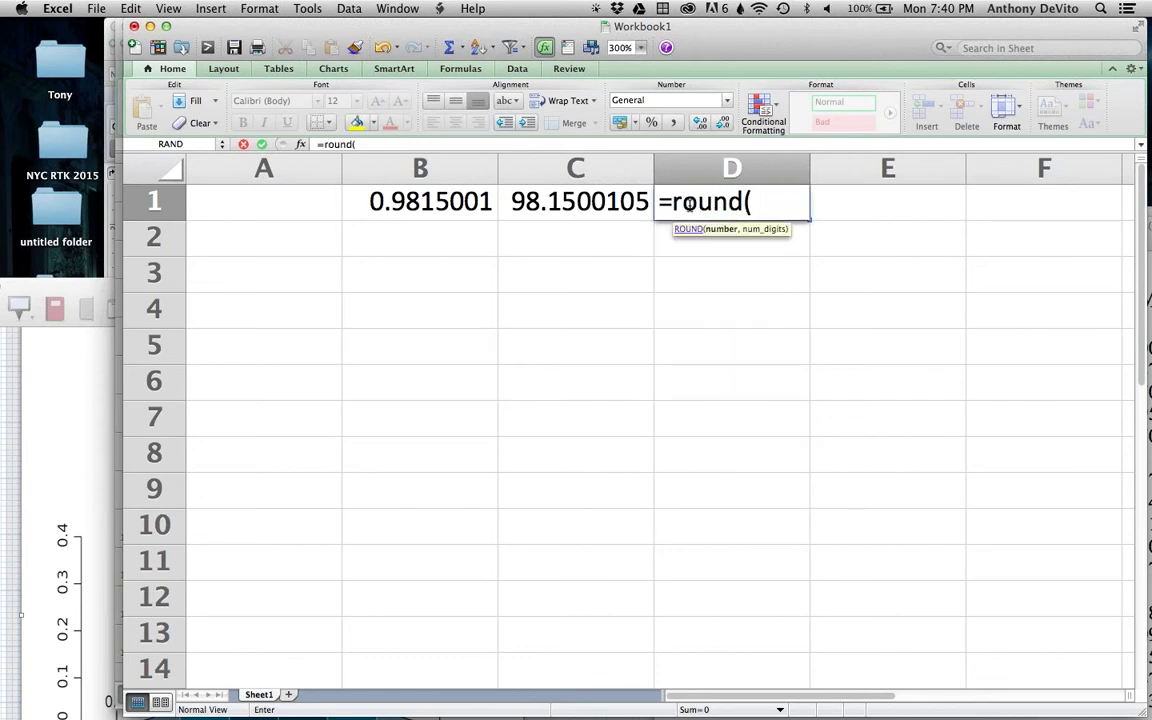
{"action": "left_click", "coordinate": [604, 210]}
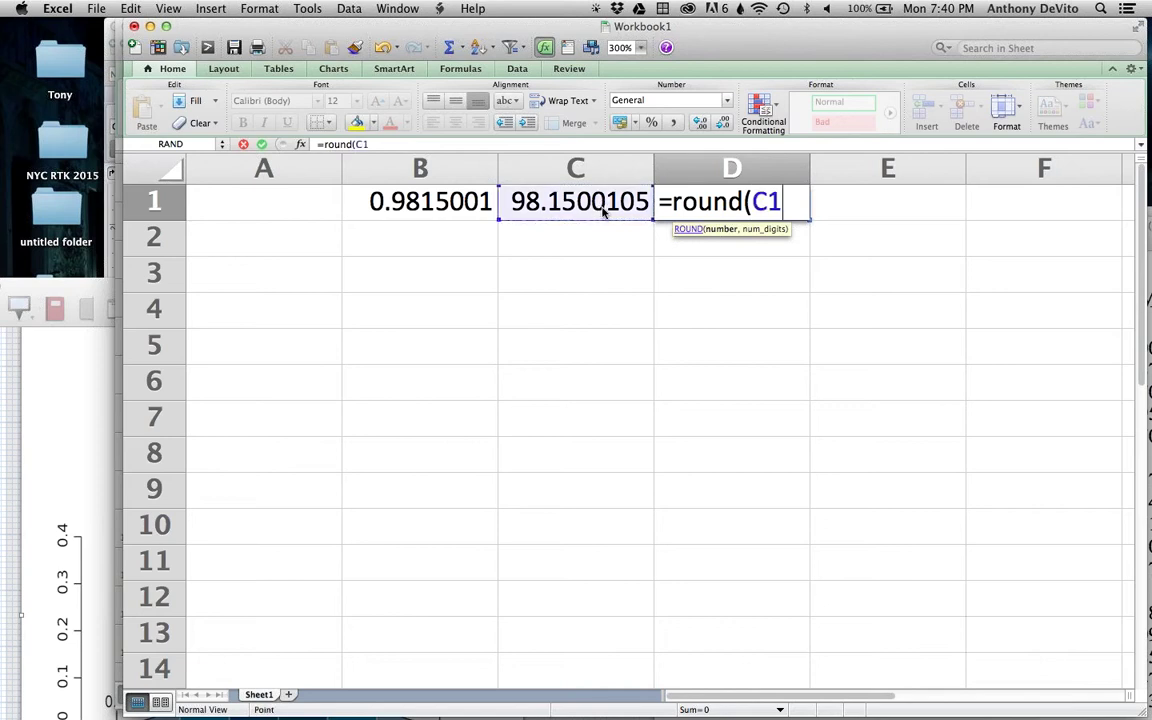
{"action": "type", "text": ",0"}
{"action": "key", "text": "Return"}
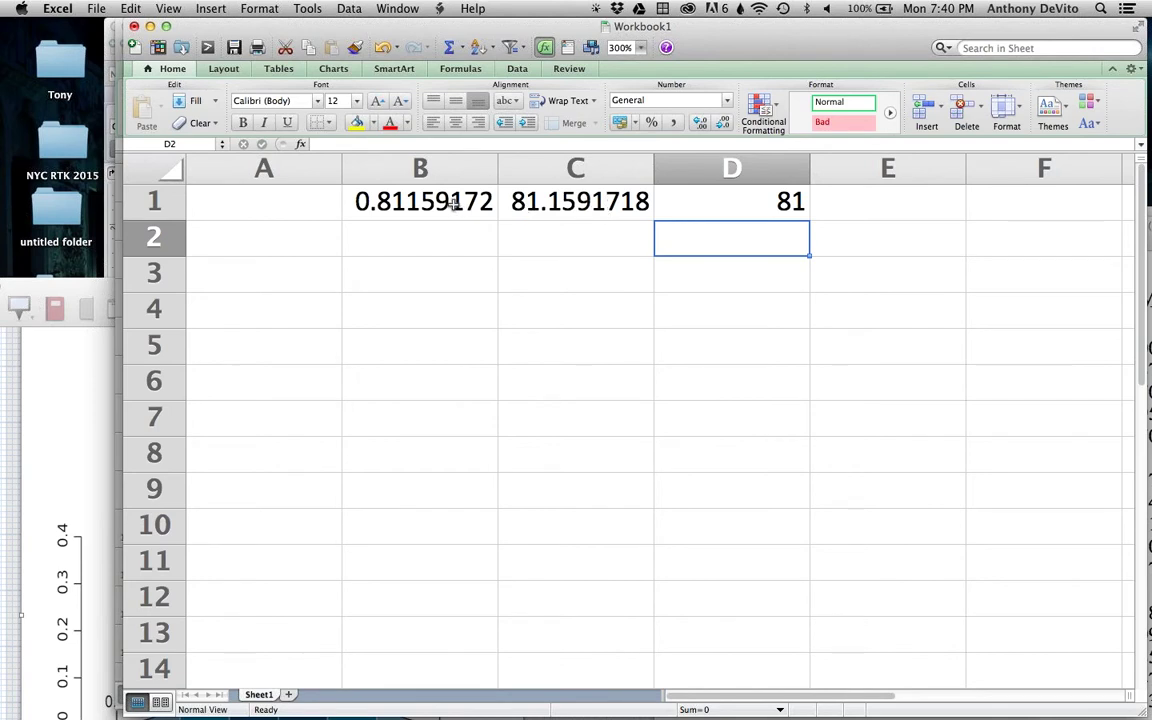
Step: Fill the three formulas in B1:D1 down through row 9 to generate nine rounded random numbers
{"action": "left_click_drag", "start_coordinate": [450, 201], "coordinate": [717, 245]}
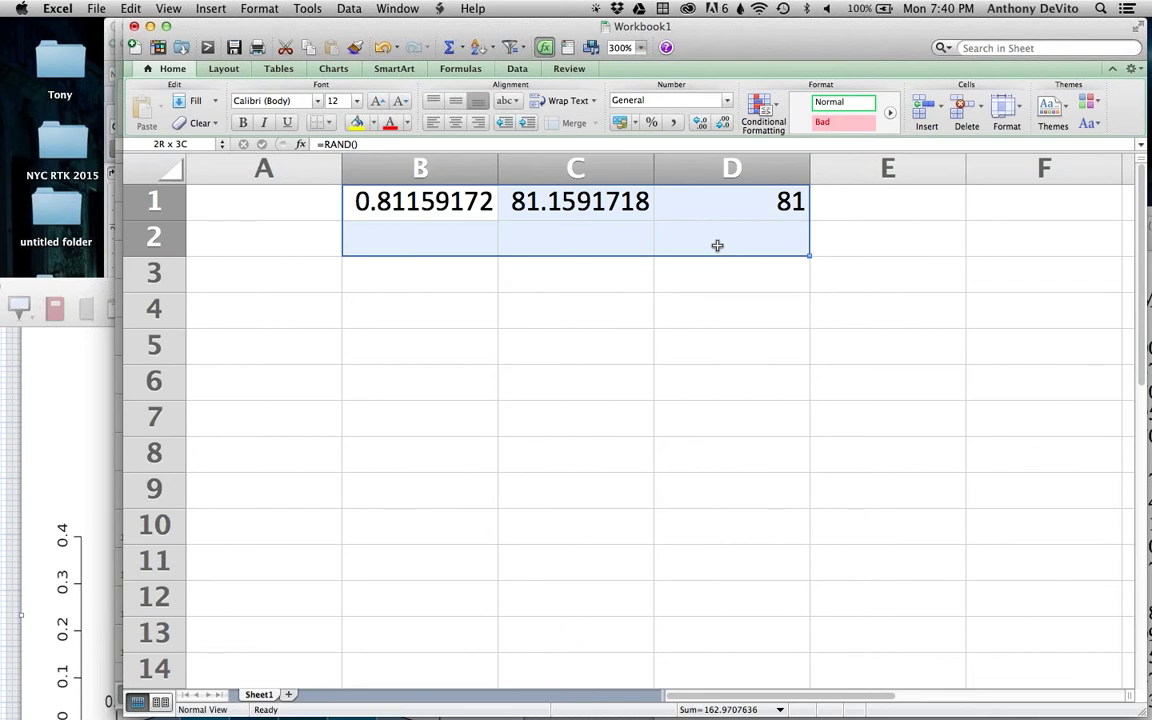
{"action": "left_click_drag", "start_coordinate": [717, 245], "coordinate": [700, 476]}
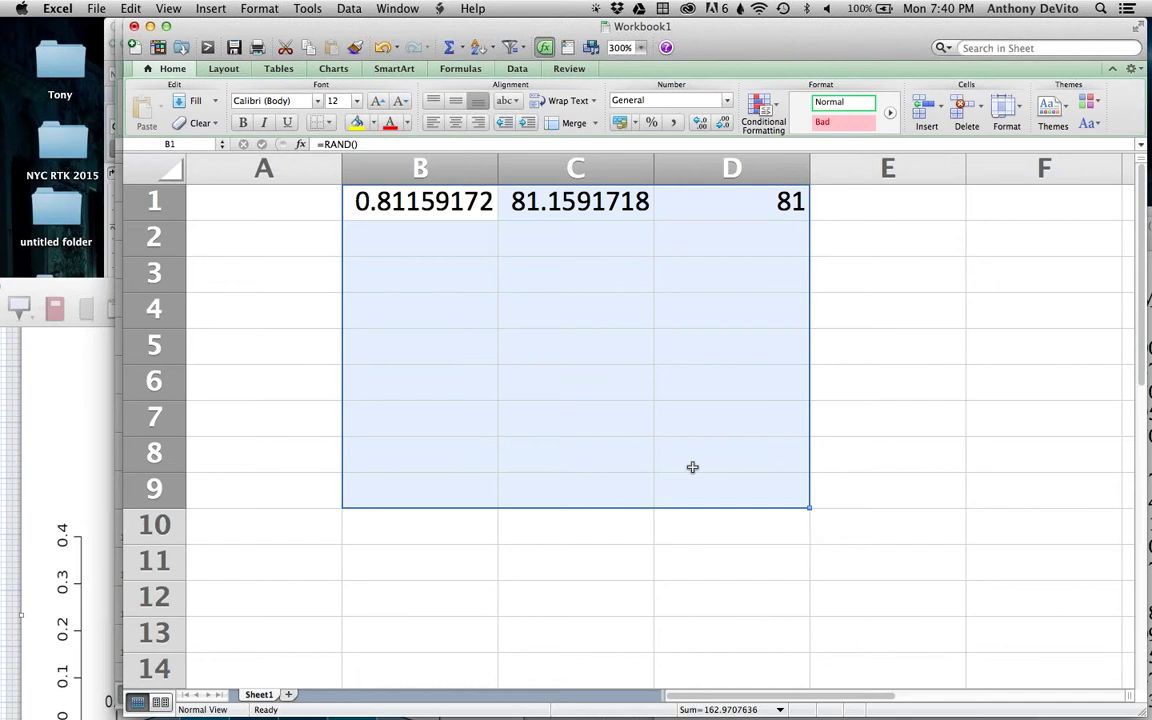
{"action": "left_click_drag", "start_coordinate": [400, 179], "coordinate": [764, 480]}
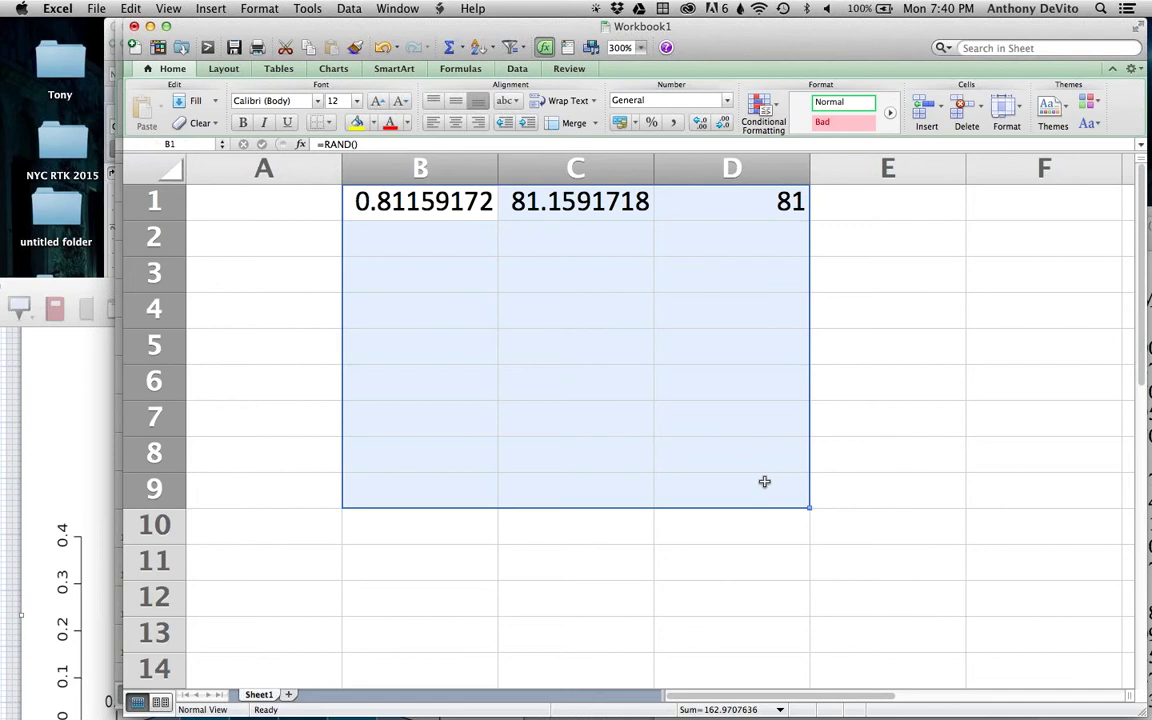
{"action": "left_click", "coordinate": [96, 8]}
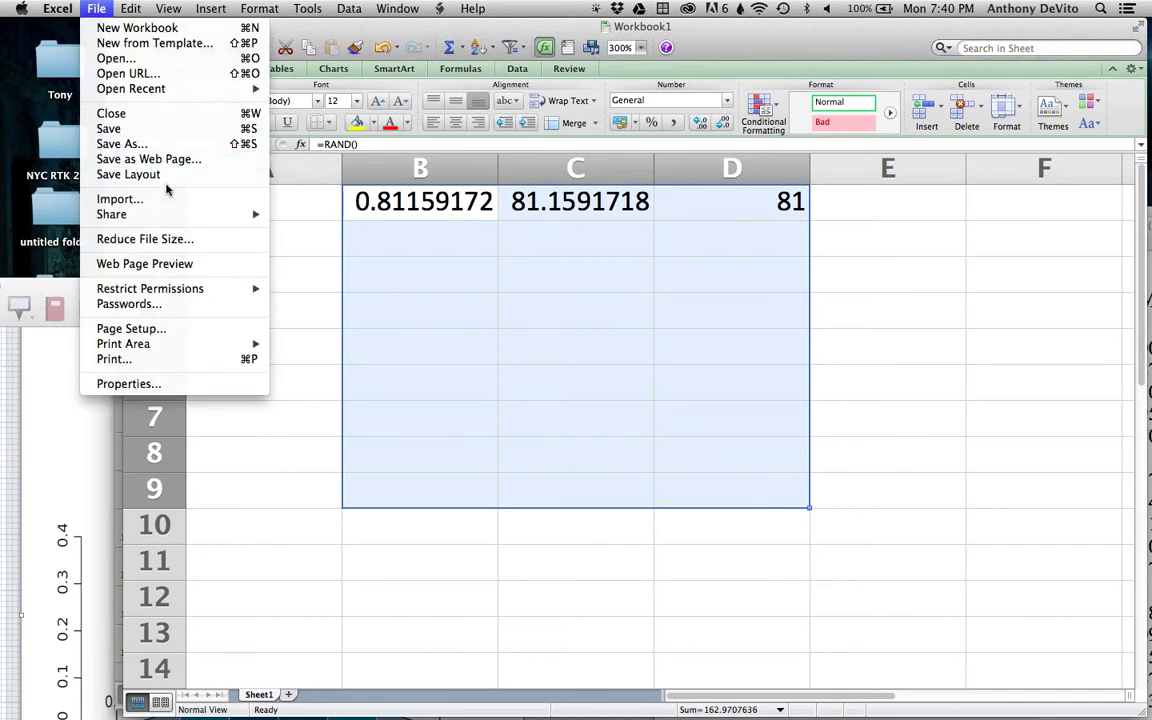
{"action": "mouse_move", "coordinate": [131, 8]}
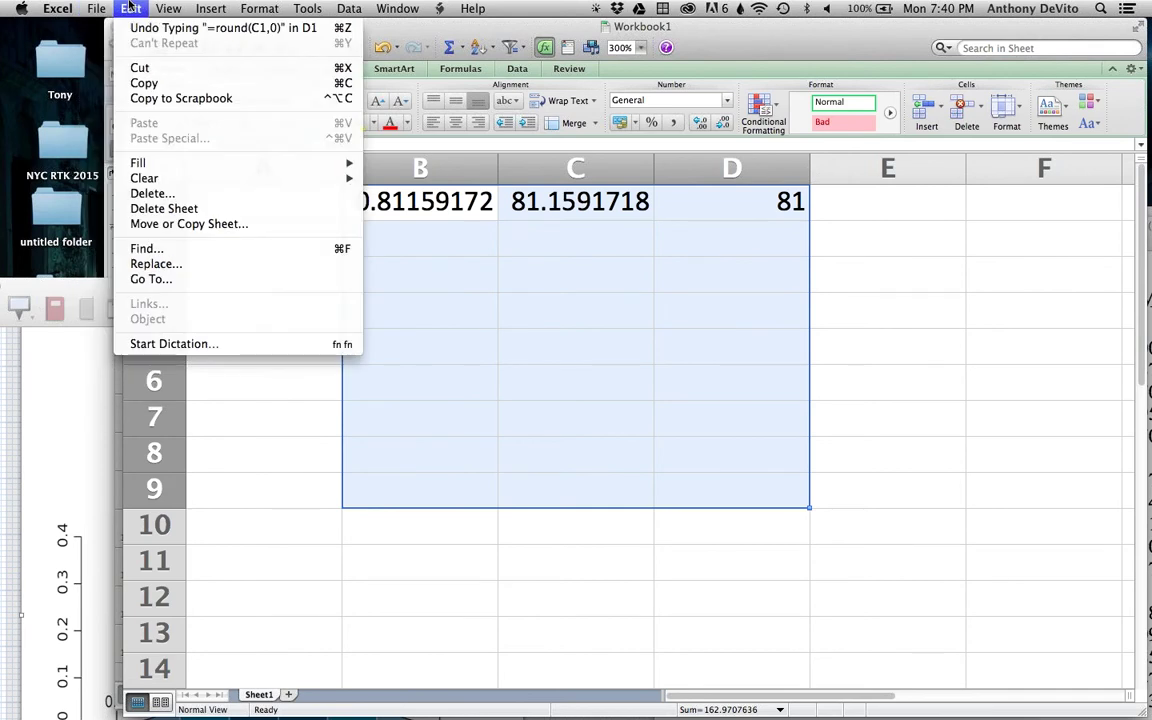
{"action": "mouse_move", "coordinate": [260, 162]}
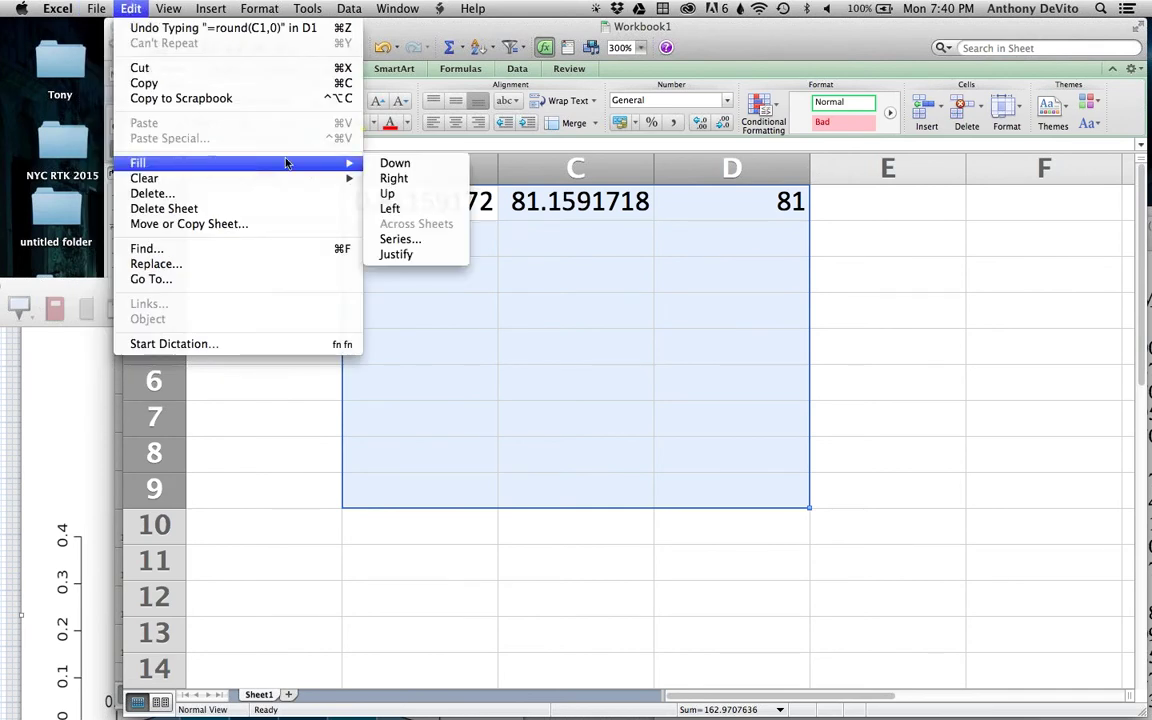
{"action": "left_click", "coordinate": [394, 163]}
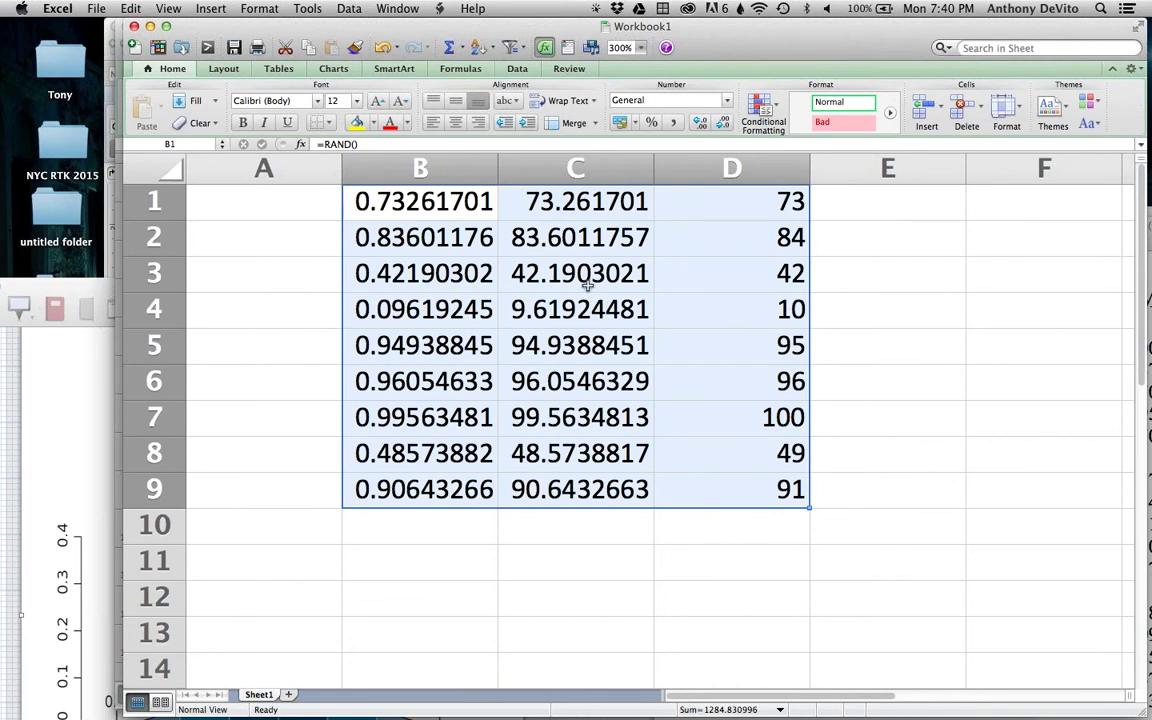
{"action": "left_click", "coordinate": [531, 259]}
{"action": "left_click", "coordinate": [420, 166]}
{"action": "left_click_drag", "start_coordinate": [545, 148], "coordinate": [680, 158]}
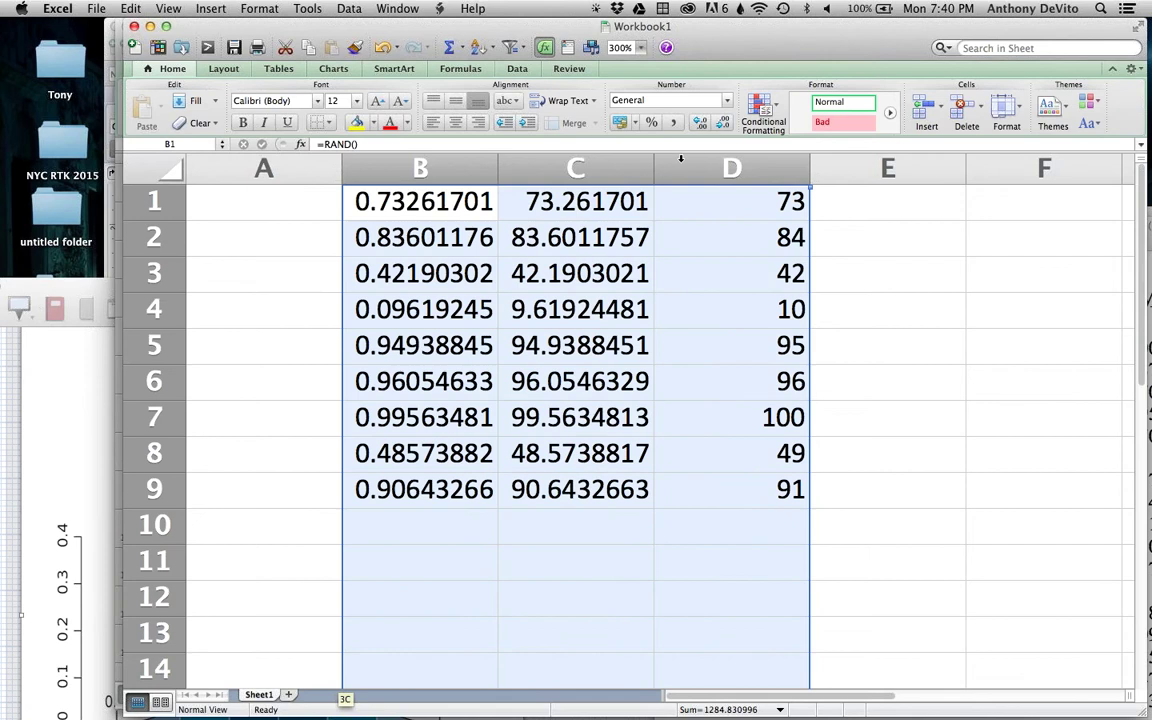
{"action": "left_click", "coordinate": [260, 9]}
{"action": "left_click", "coordinate": [268, 27]}
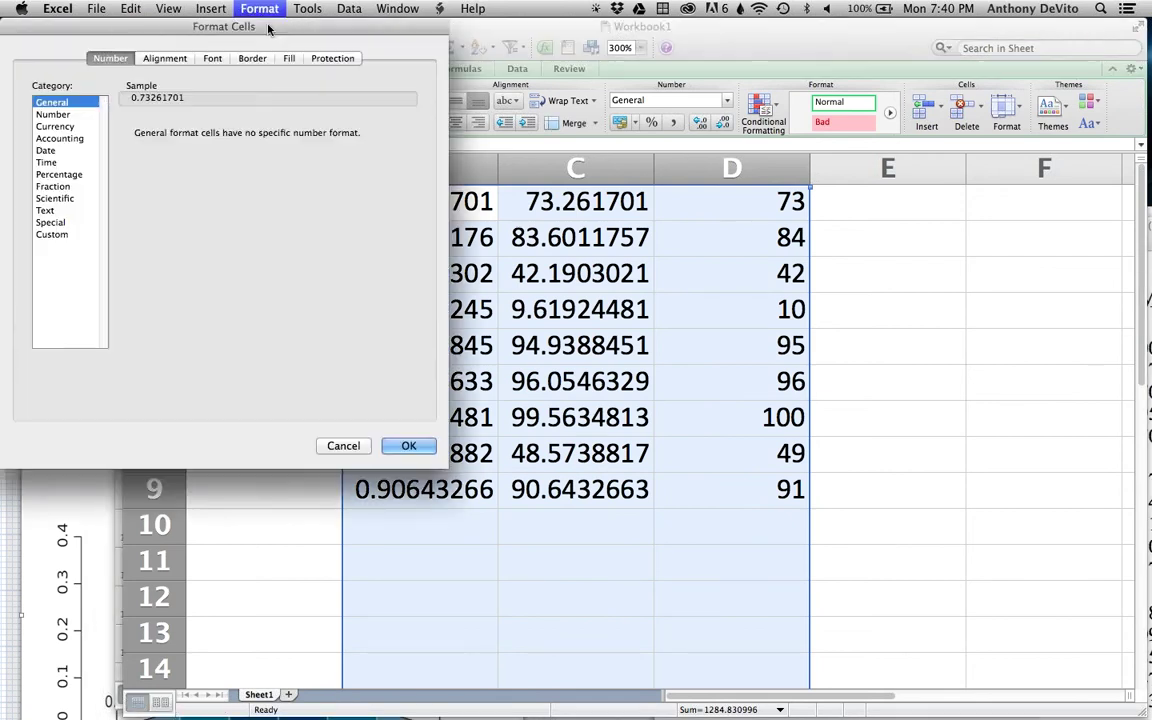
{"action": "left_click", "coordinate": [66, 115]}
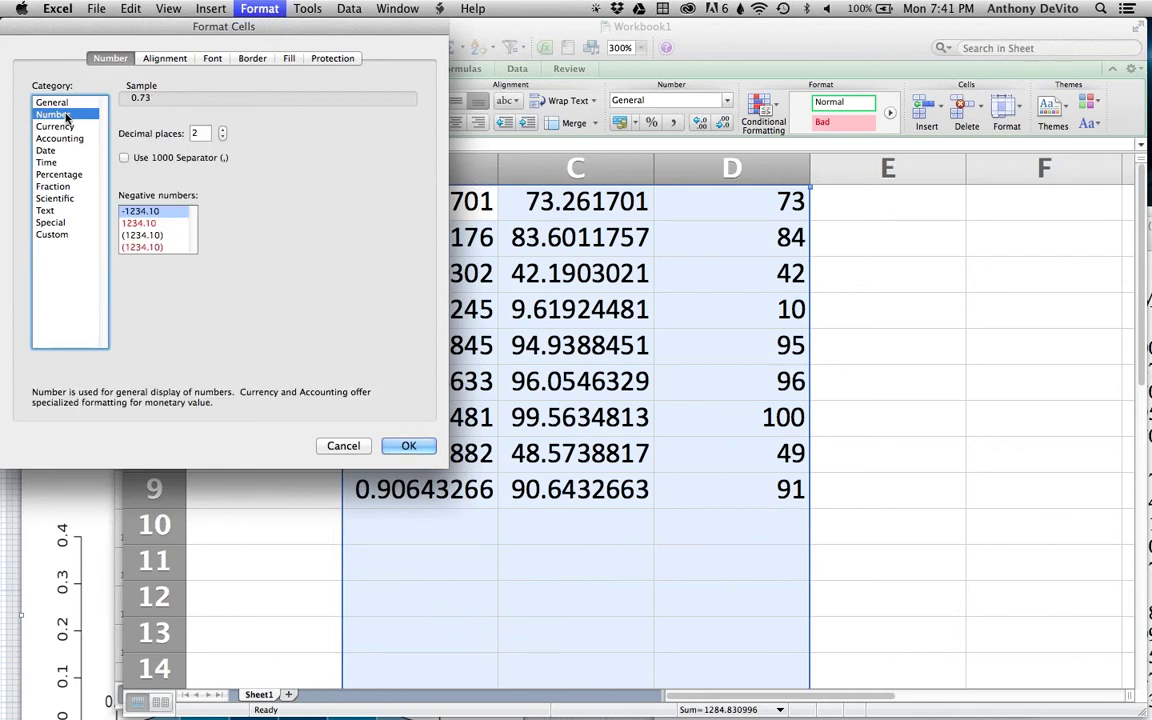
{"action": "left_click", "coordinate": [345, 446]}
Step: Format columns B and C as Number with 3 decimal places, leaving column D out of the selection
{"action": "left_click_drag", "start_coordinate": [390, 157], "coordinate": [537, 153]}
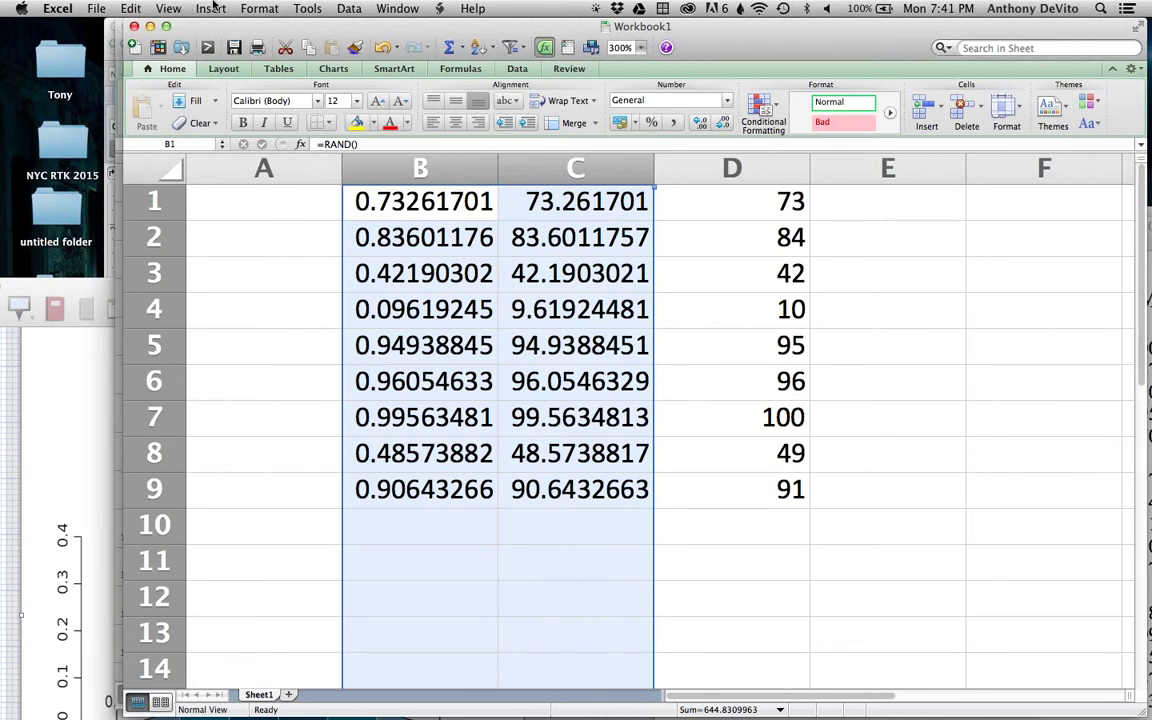
{"action": "left_click", "coordinate": [246, 8]}
{"action": "left_click", "coordinate": [265, 28]}
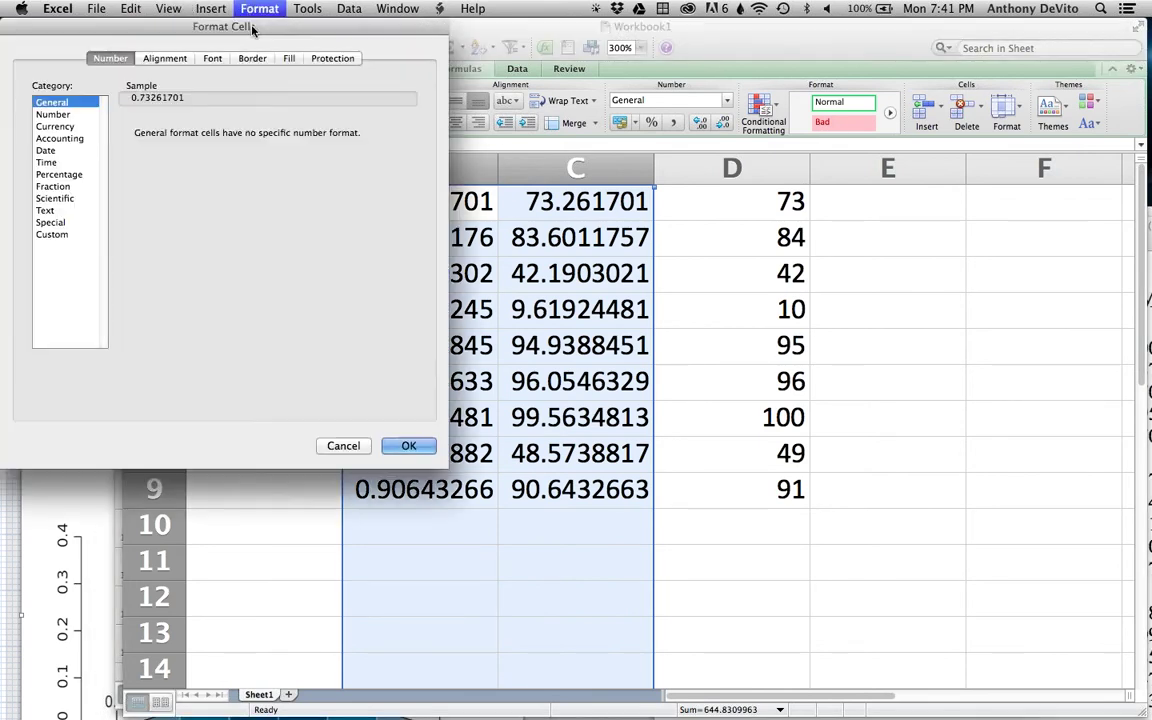
{"action": "left_click", "coordinate": [52, 114]}
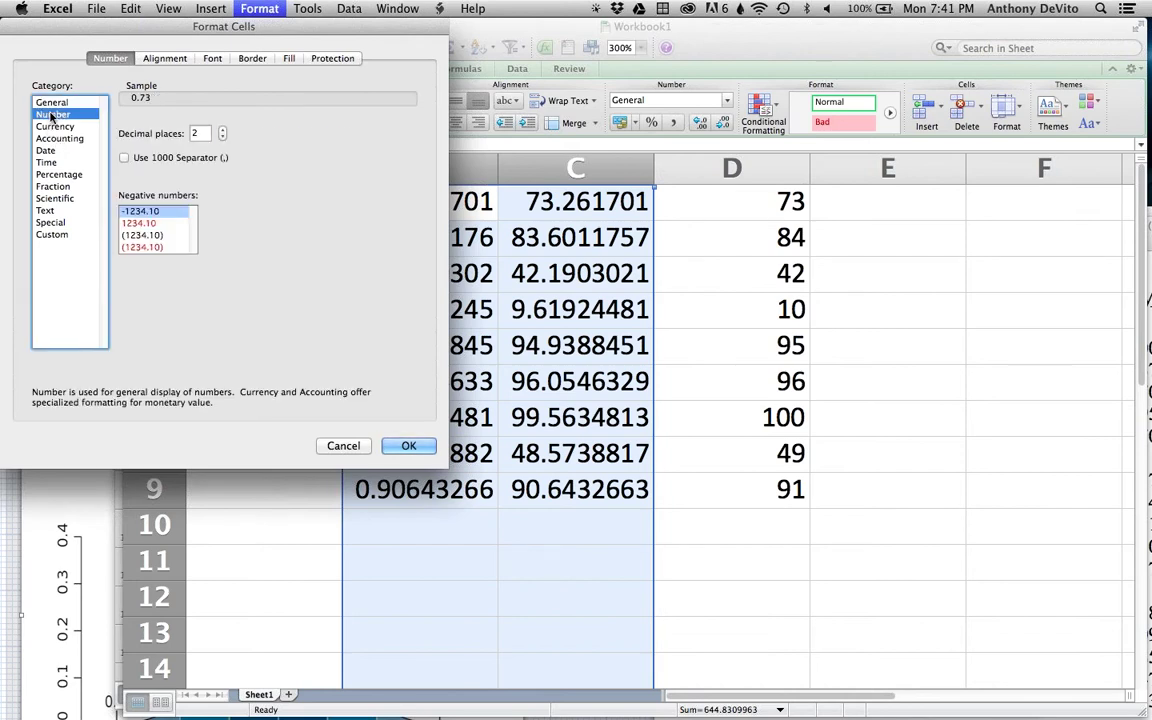
{"action": "left_click", "coordinate": [222, 130]}
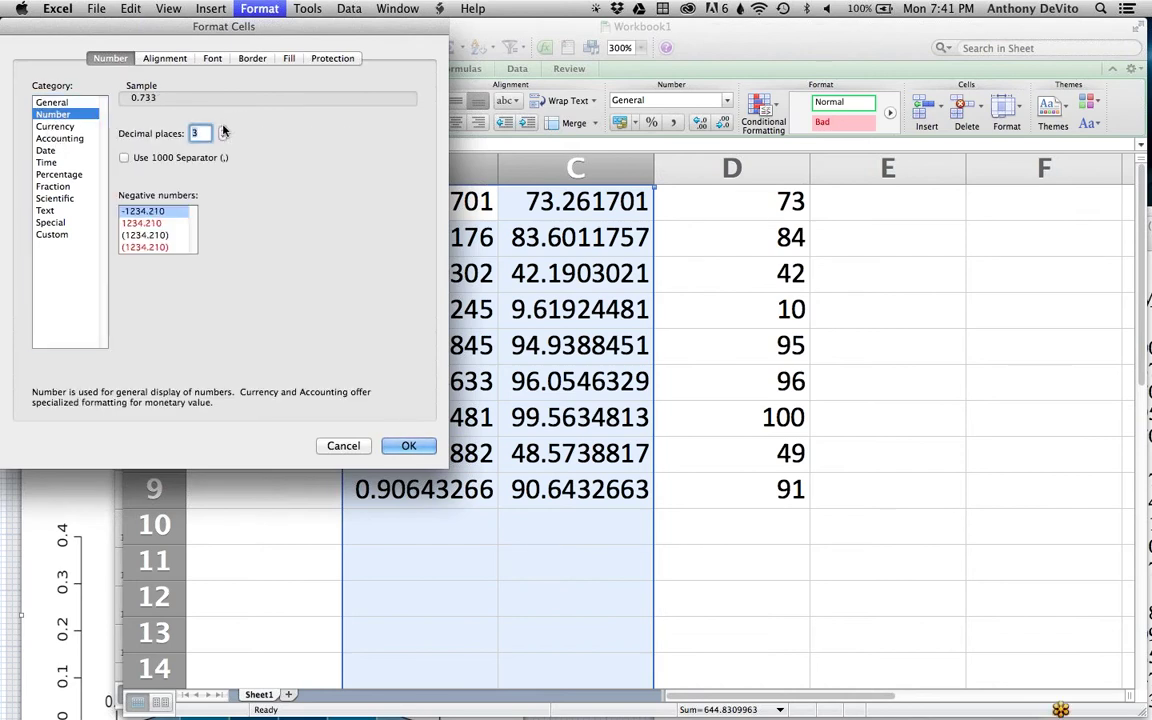
{"action": "left_click", "coordinate": [402, 445]}
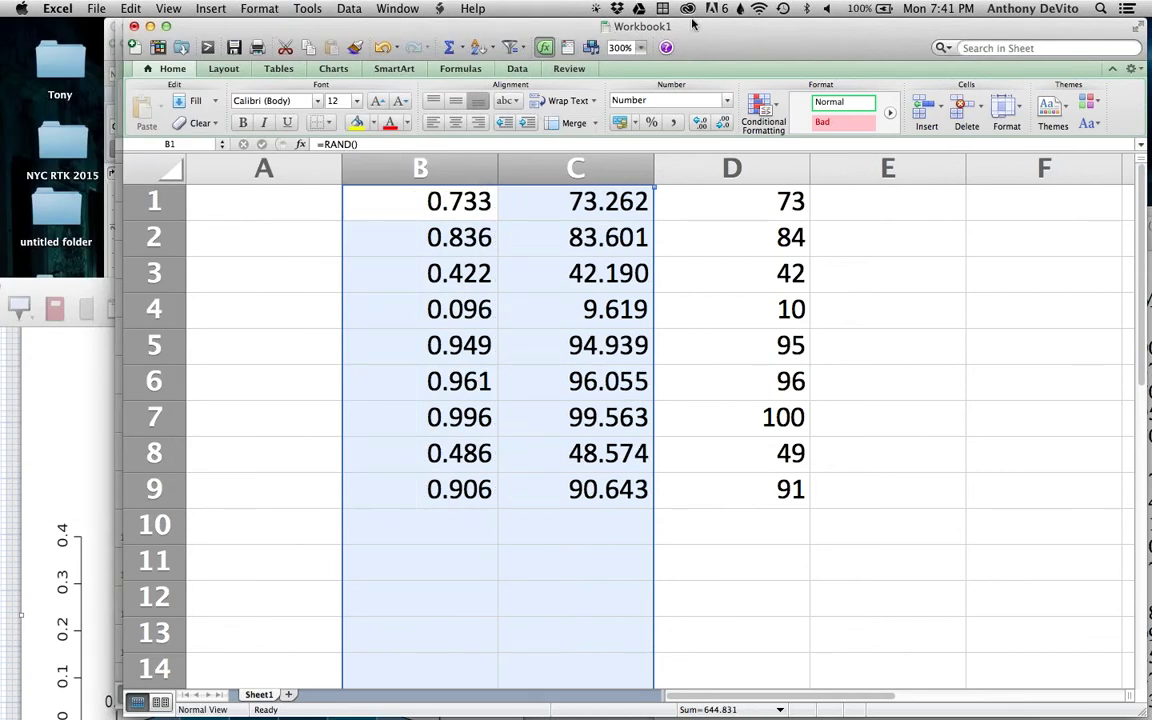
Step: Set the Number format of columns B and C to 4 decimal places
{"action": "left_click_drag", "start_coordinate": [648, 30], "coordinate": [601, 30]}
{"action": "left_click_drag", "start_coordinate": [681, 20], "coordinate": [688, 20]}
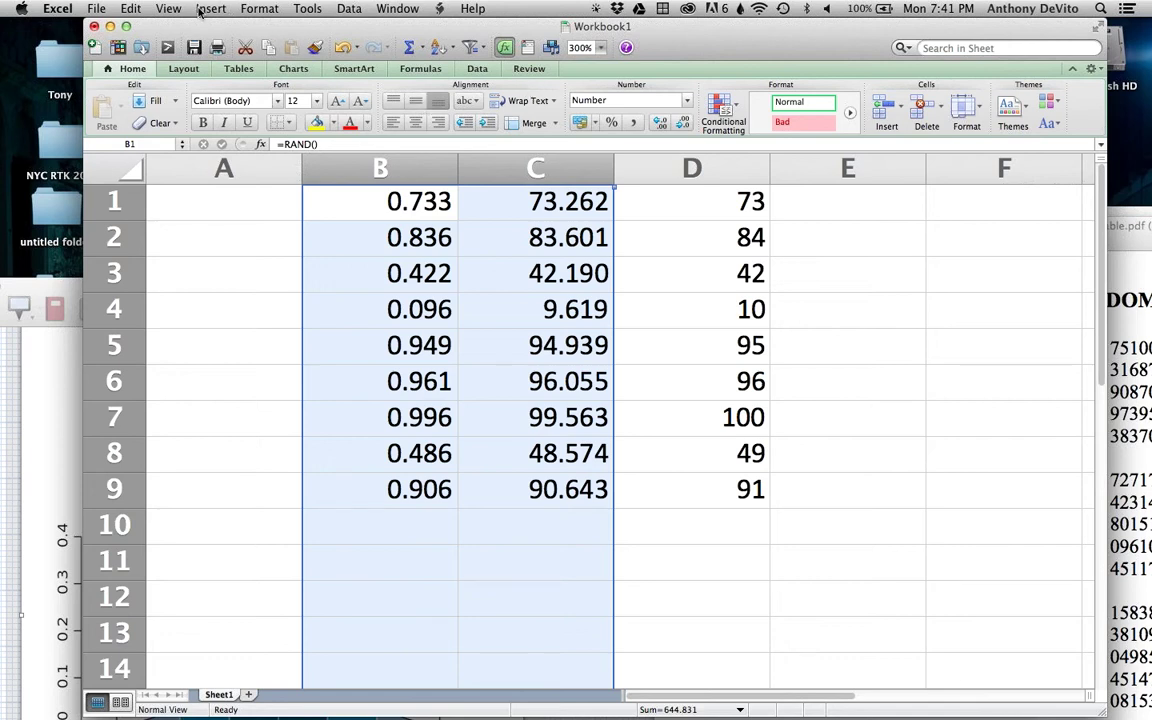
{"action": "left_click", "coordinate": [263, 9]}
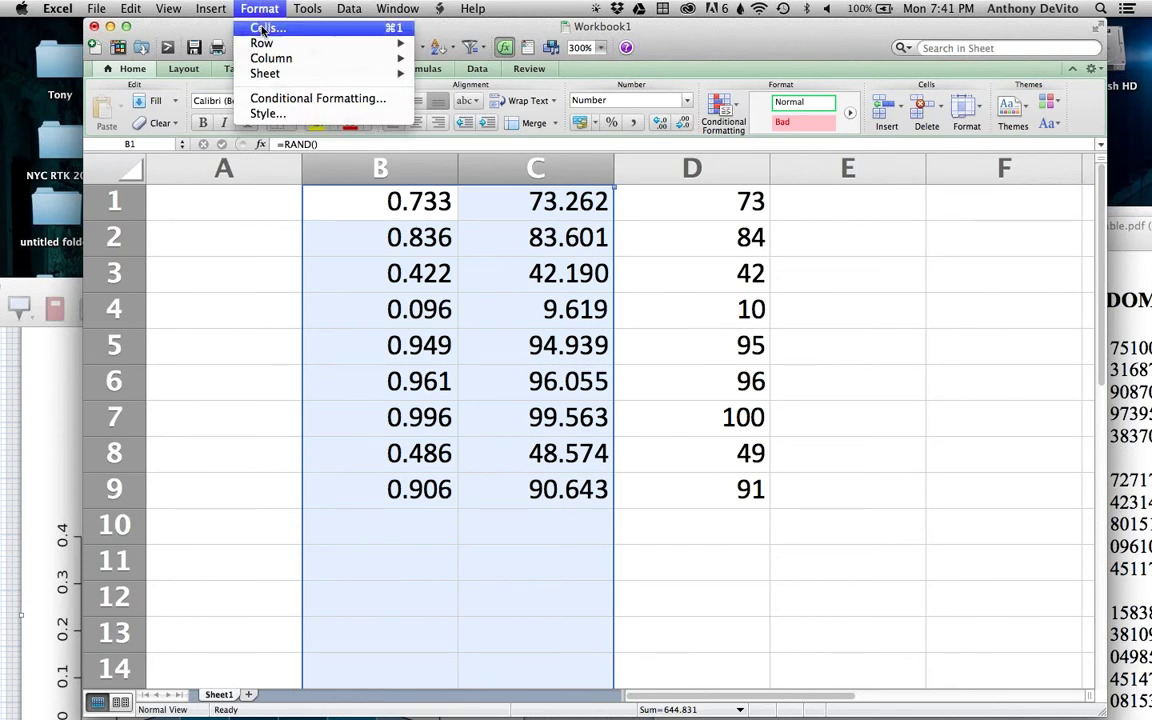
{"action": "left_click", "coordinate": [263, 29]}
{"action": "left_click", "coordinate": [52, 116]}
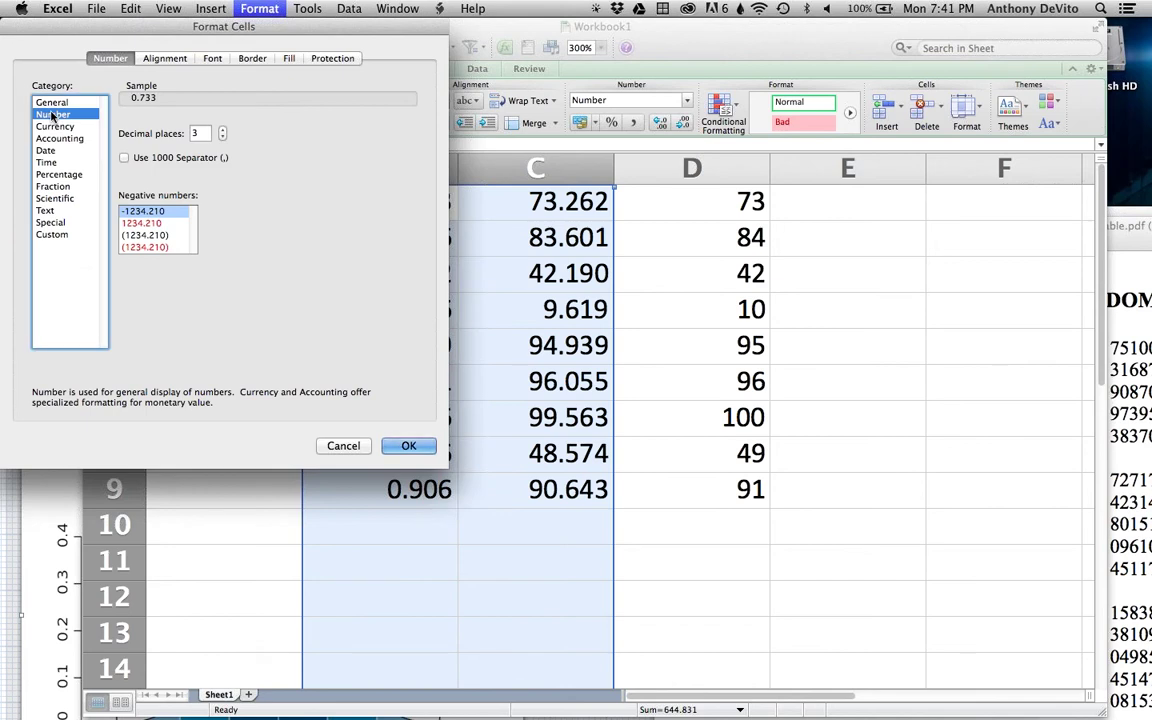
{"action": "left_click", "coordinate": [224, 130]}
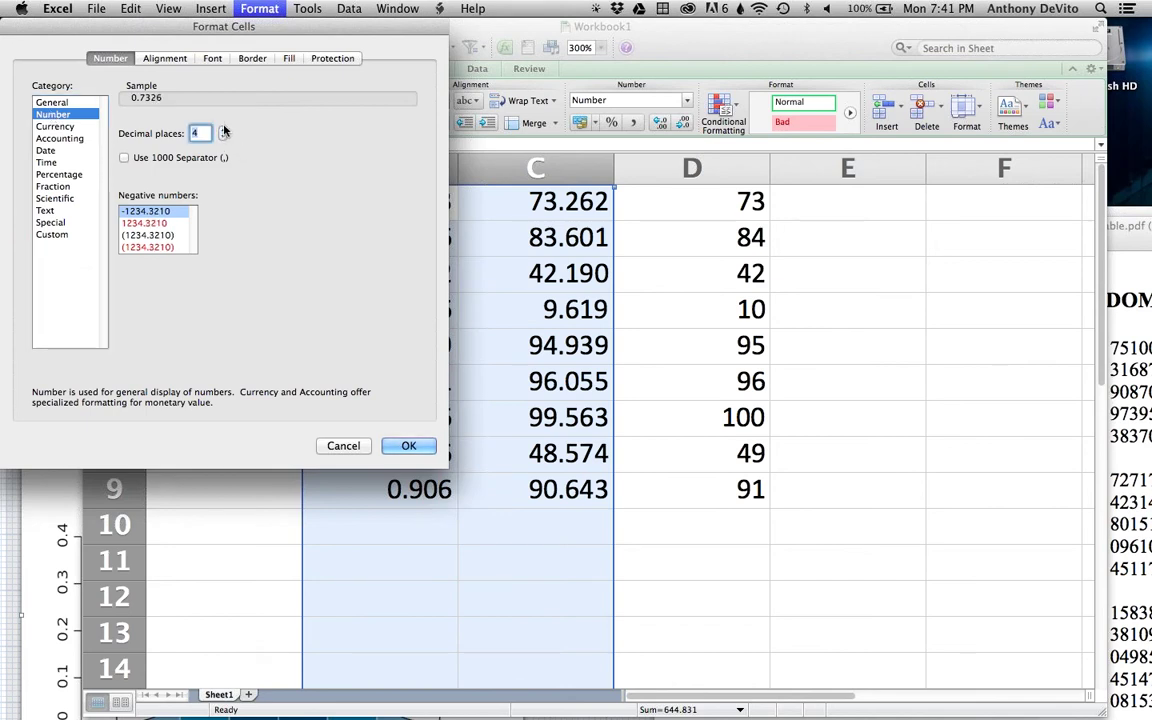
{"action": "left_click", "coordinate": [409, 445]}
{"action": "left_click", "coordinate": [409, 446]}
{"action": "left_click", "coordinate": [903, 455]}
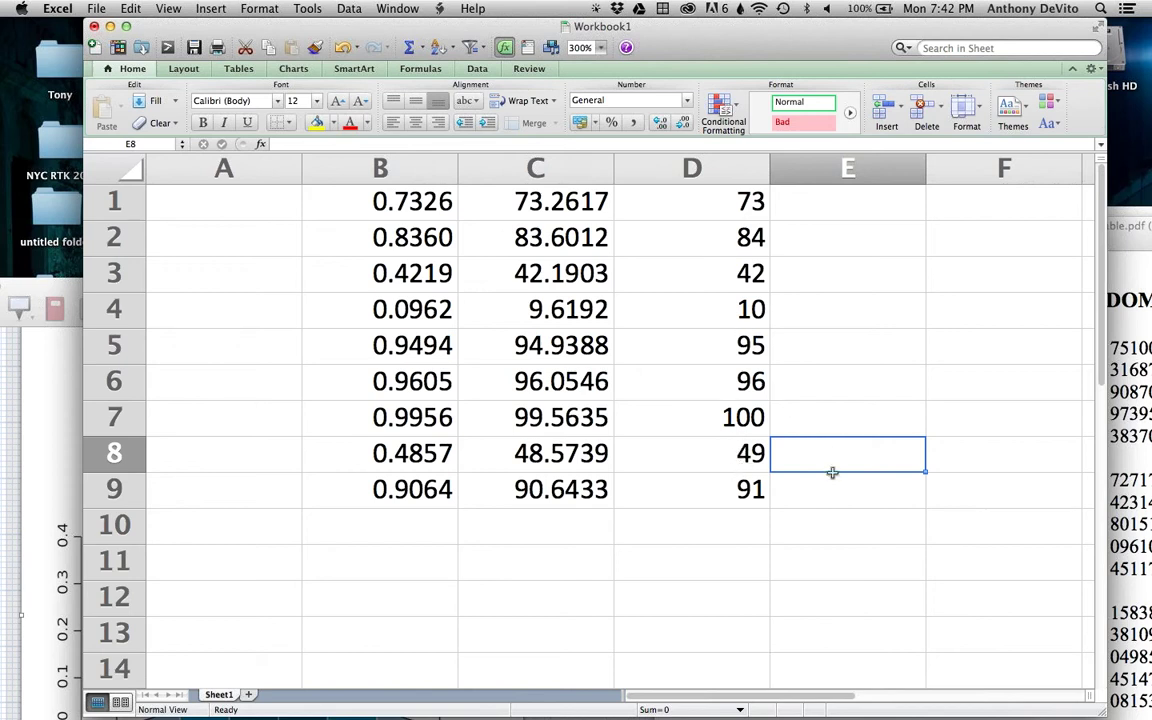
Step: Look at the population table behind the workbook and review the formulas in cells C1 and D1
{"action": "left_click_drag", "start_coordinate": [751, 37], "coordinate": [699, 458]}
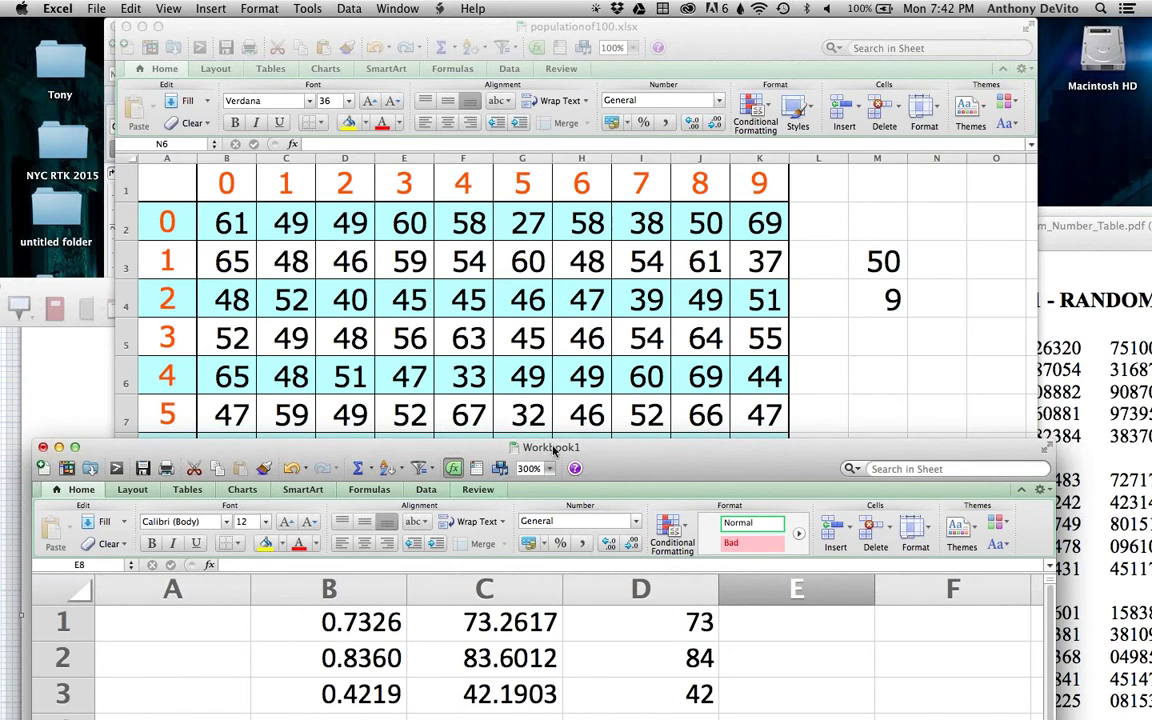
{"action": "left_click_drag", "start_coordinate": [600, 447], "coordinate": [610, 432]}
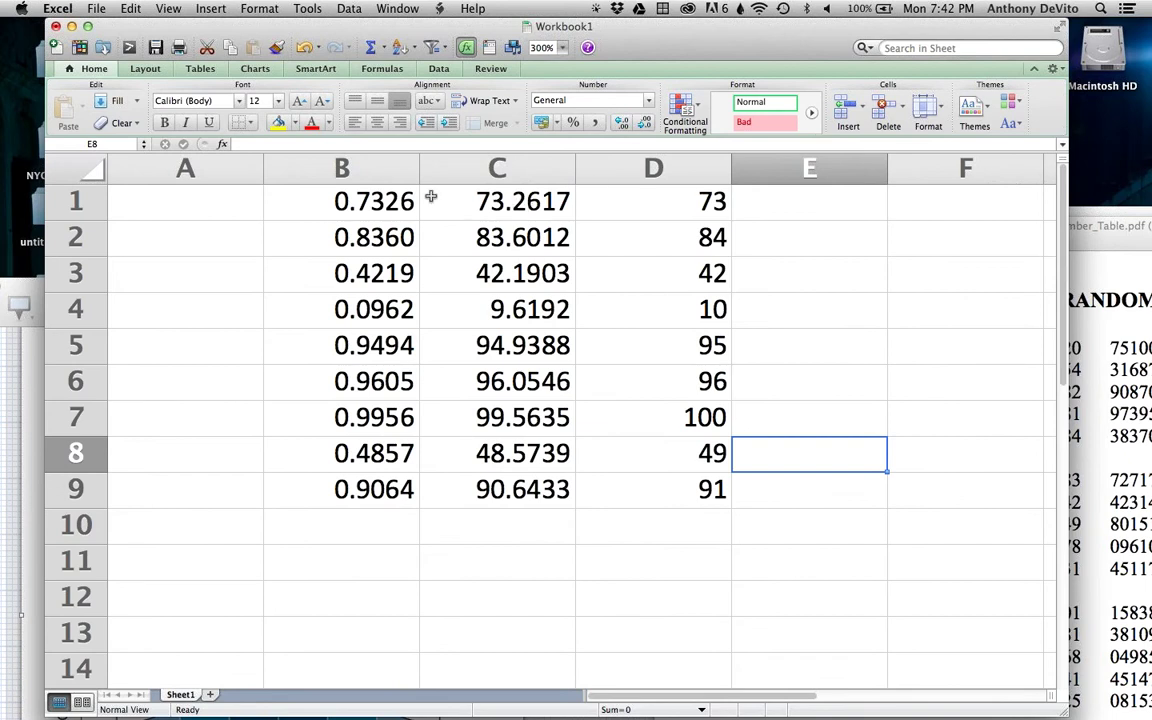
{"action": "left_click", "coordinate": [468, 190]}
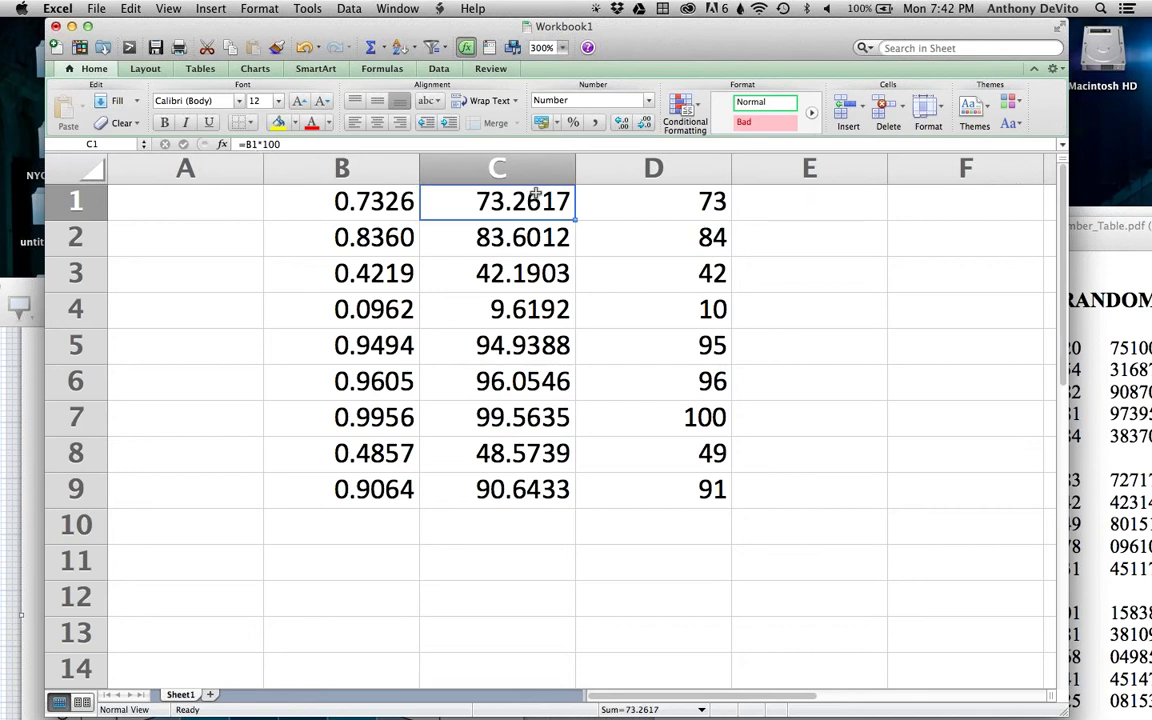
{"action": "left_click", "coordinate": [658, 206]}
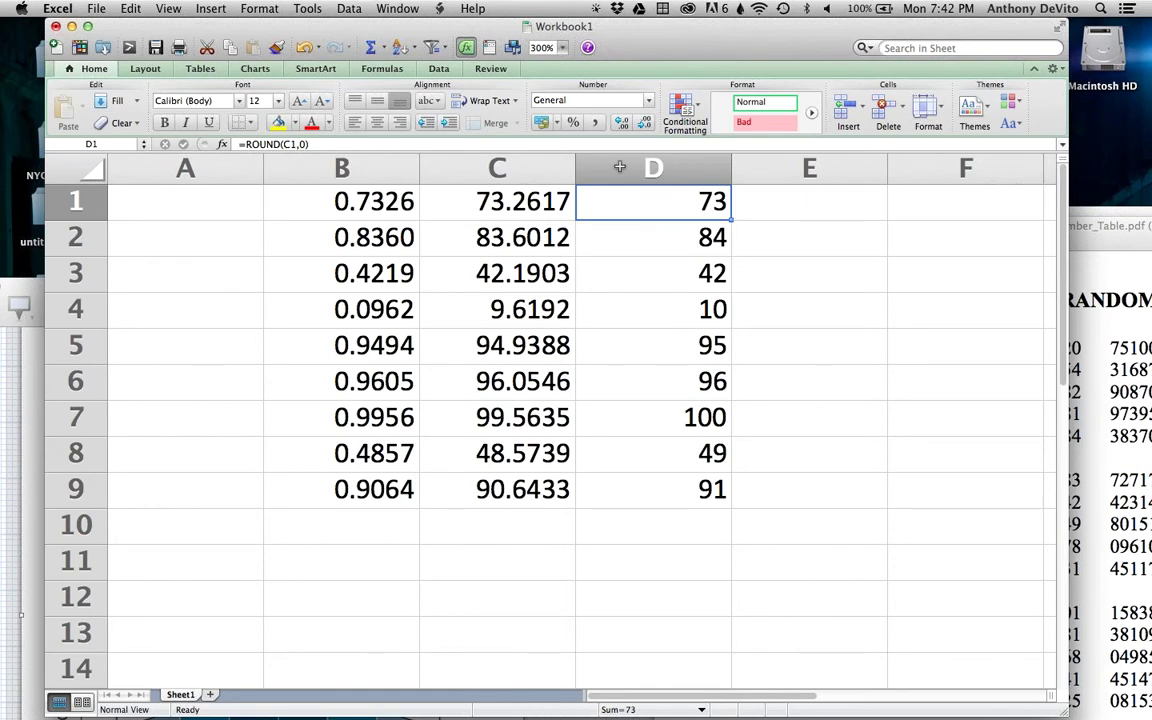
Step: Close Workbook1 without saving its changes to return to populationof100.xlsx
{"action": "left_click", "coordinate": [56, 24]}
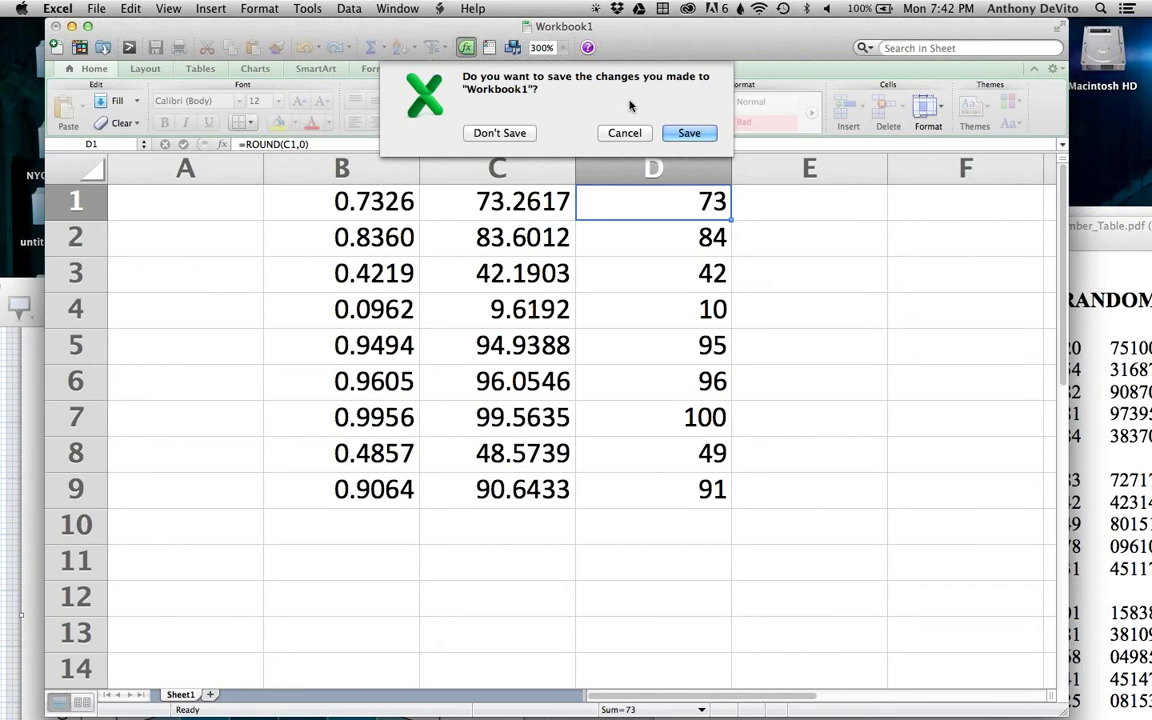
{"action": "left_click", "coordinate": [500, 133]}
{"action": "left_click", "coordinate": [97, 8]}
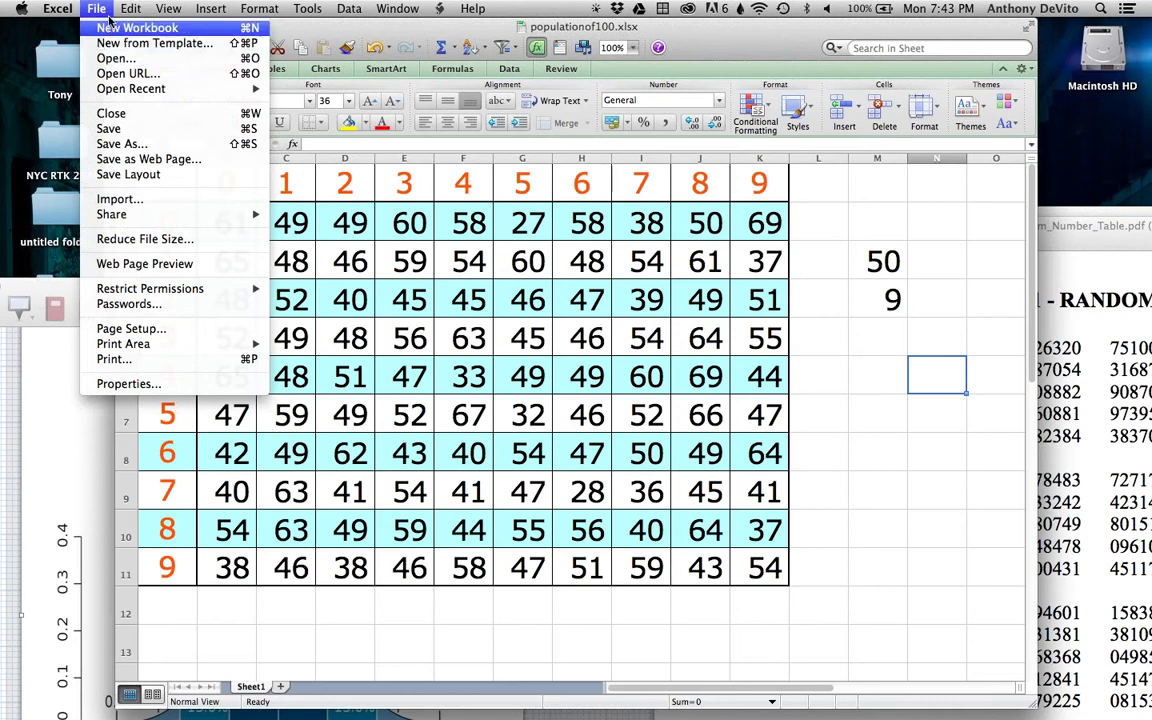
{"action": "left_click", "coordinate": [100, 8]}
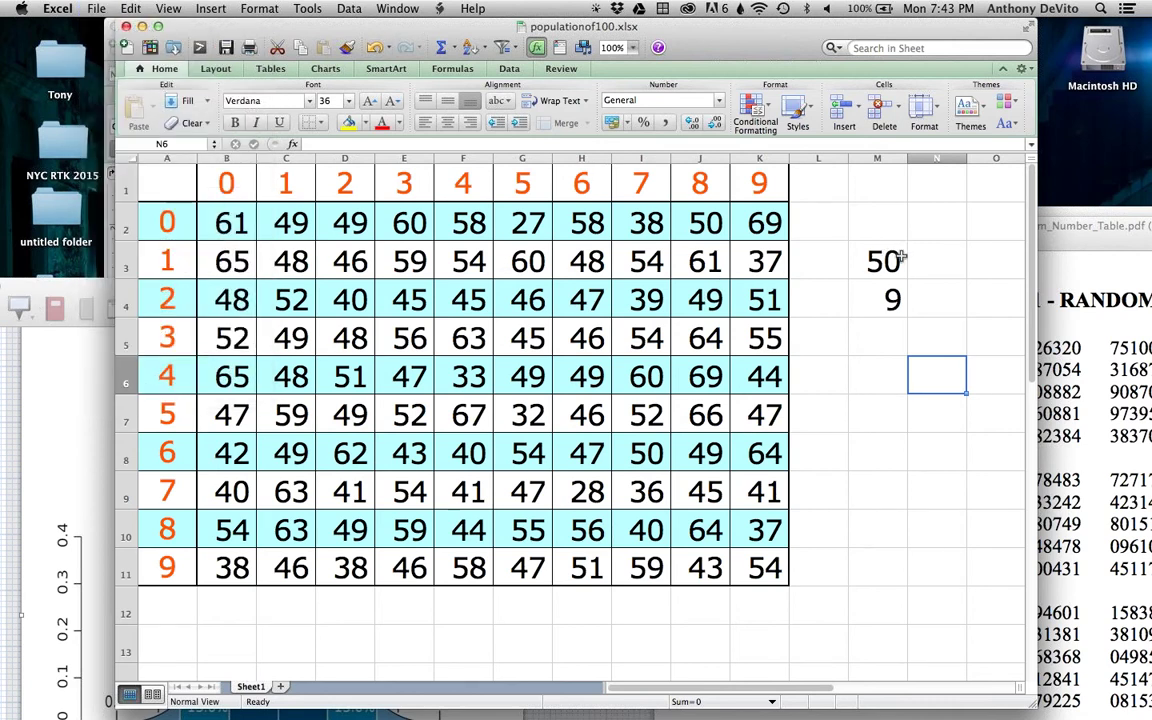
Step: Enter the values 47, 62, 33, 48 and 49 in cells O2 to O6, beside the population table
{"action": "scroll", "coordinate": [902, 257], "scroll_direction": "right", "scroll_amount": 2}
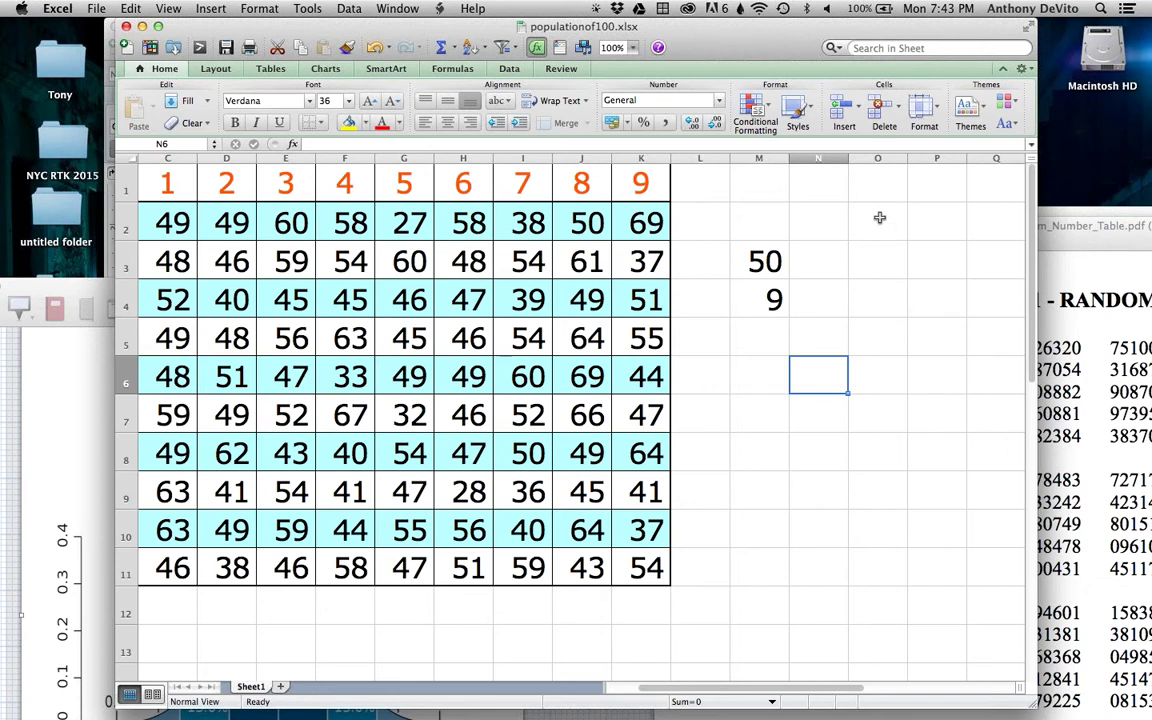
{"action": "left_click", "coordinate": [879, 217]}
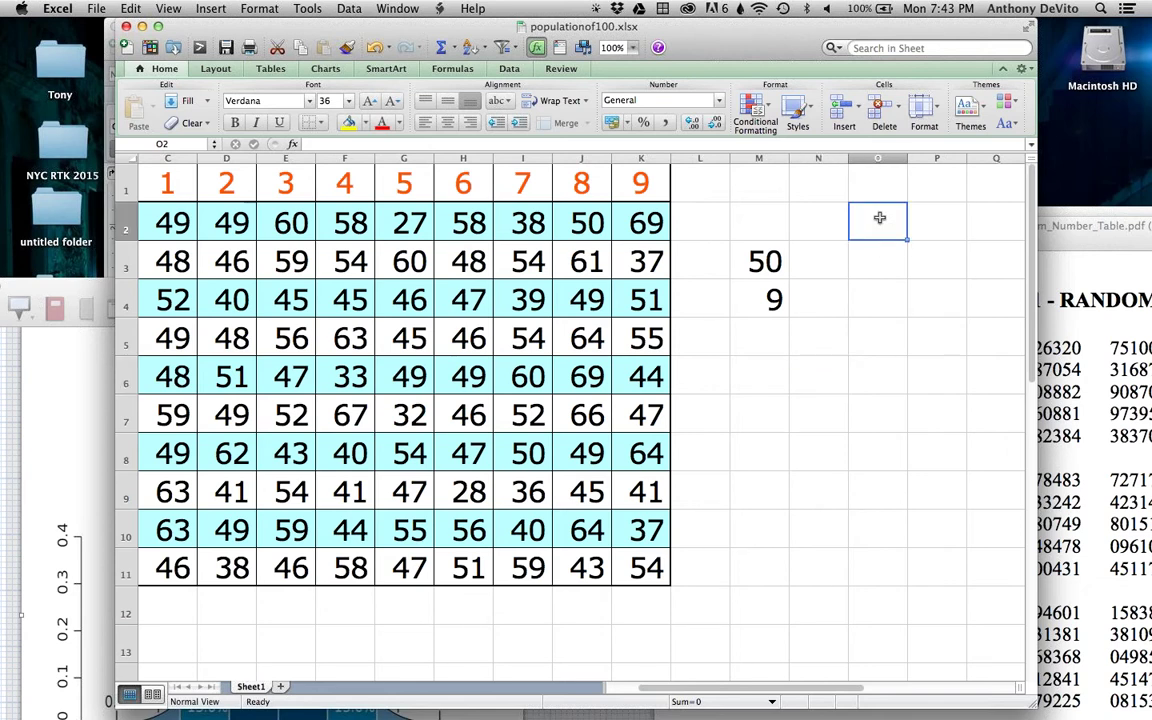
{"action": "type", "text": "47"}
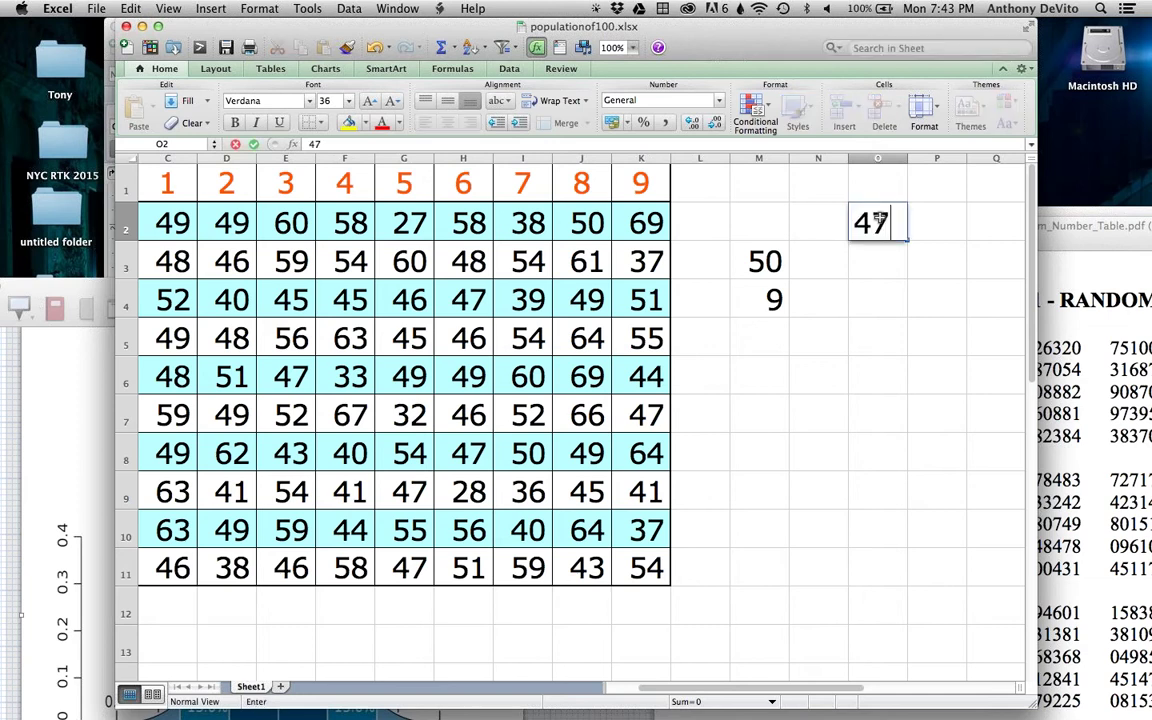
{"action": "key", "text": "Return"}
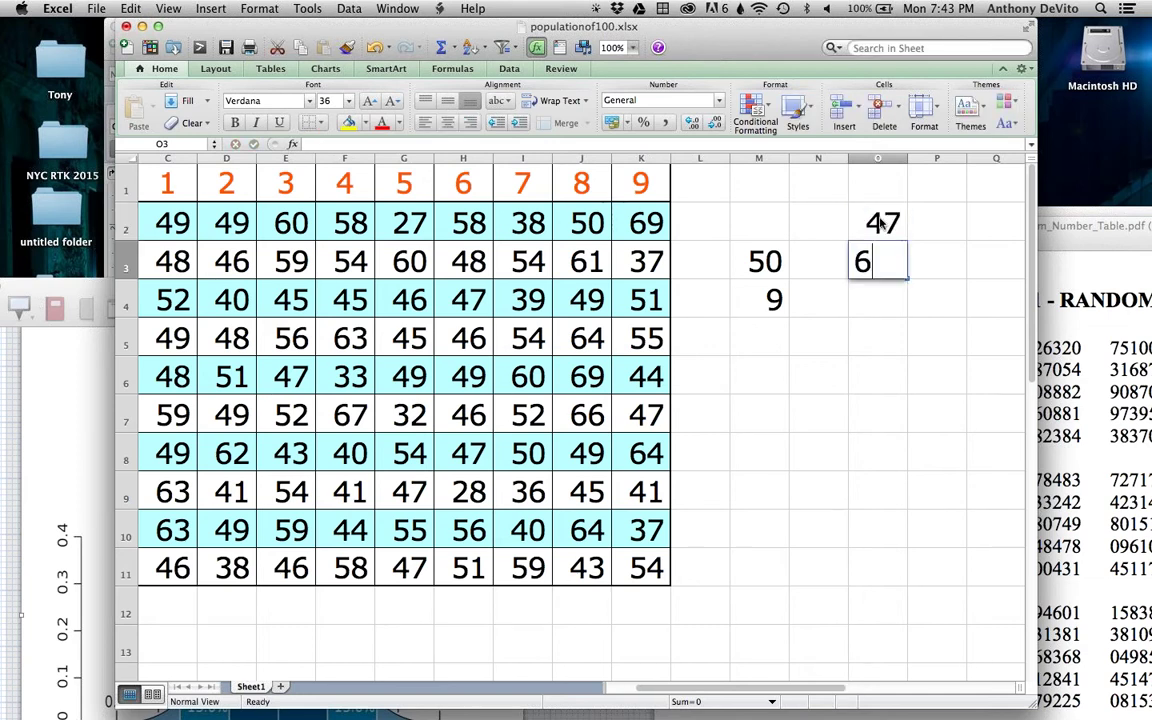
{"action": "type", "text": "62"}
{"action": "key", "text": "Return"}
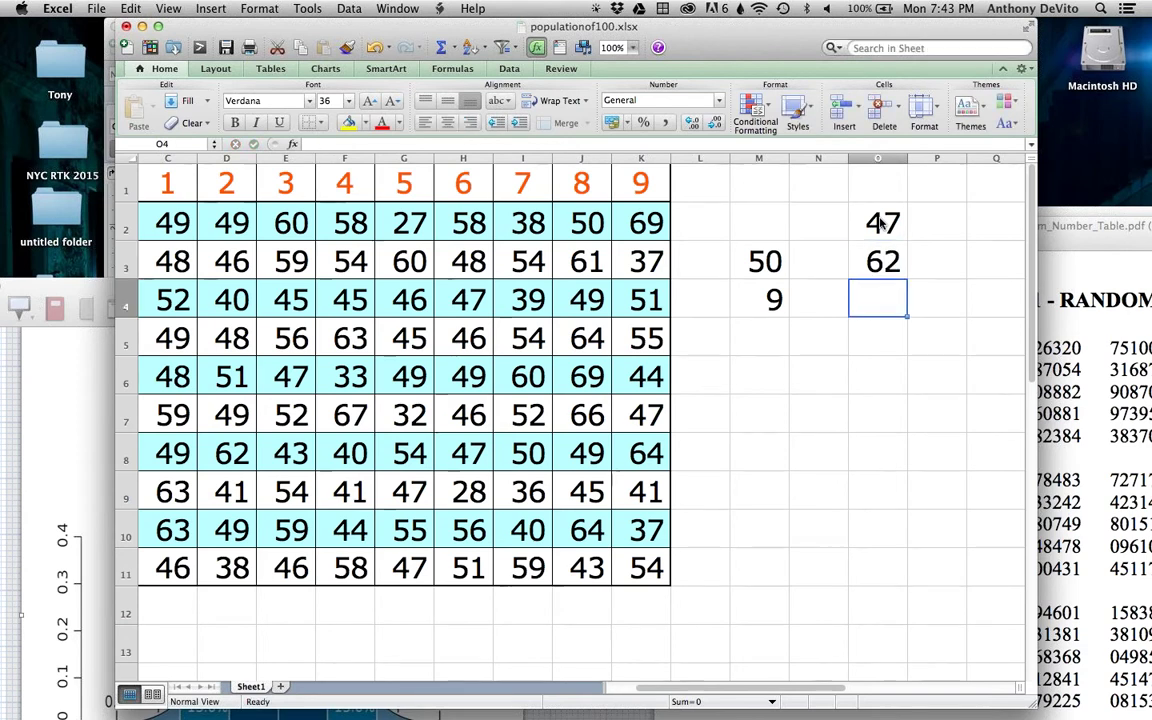
{"action": "type", "text": "33"}
{"action": "key", "text": "Return"}
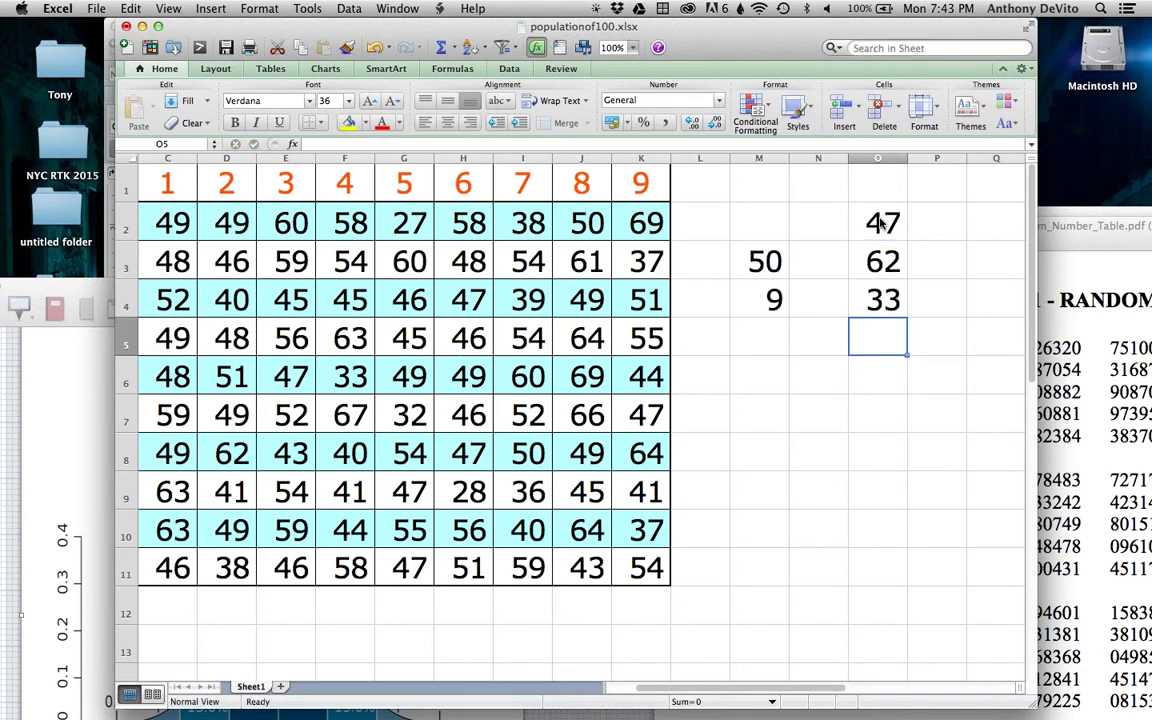
{"action": "type", "text": "48"}
{"action": "key", "text": "Return"}
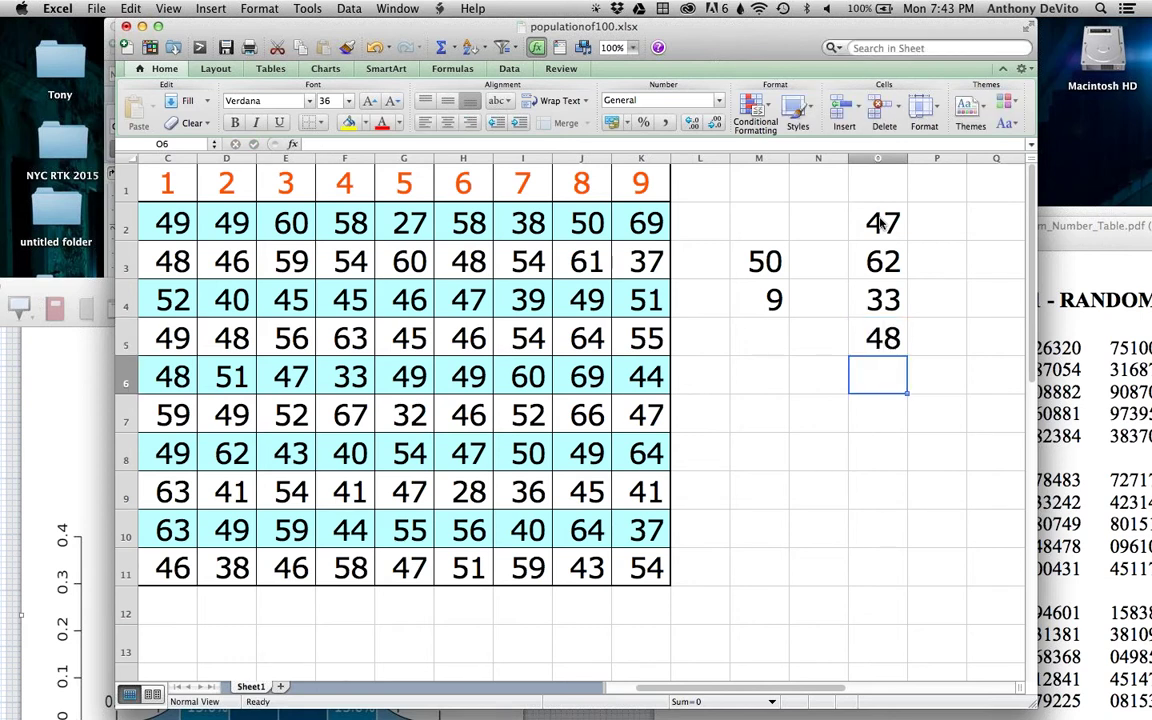
{"action": "type", "text": "49"}
{"action": "key", "text": "Return"}
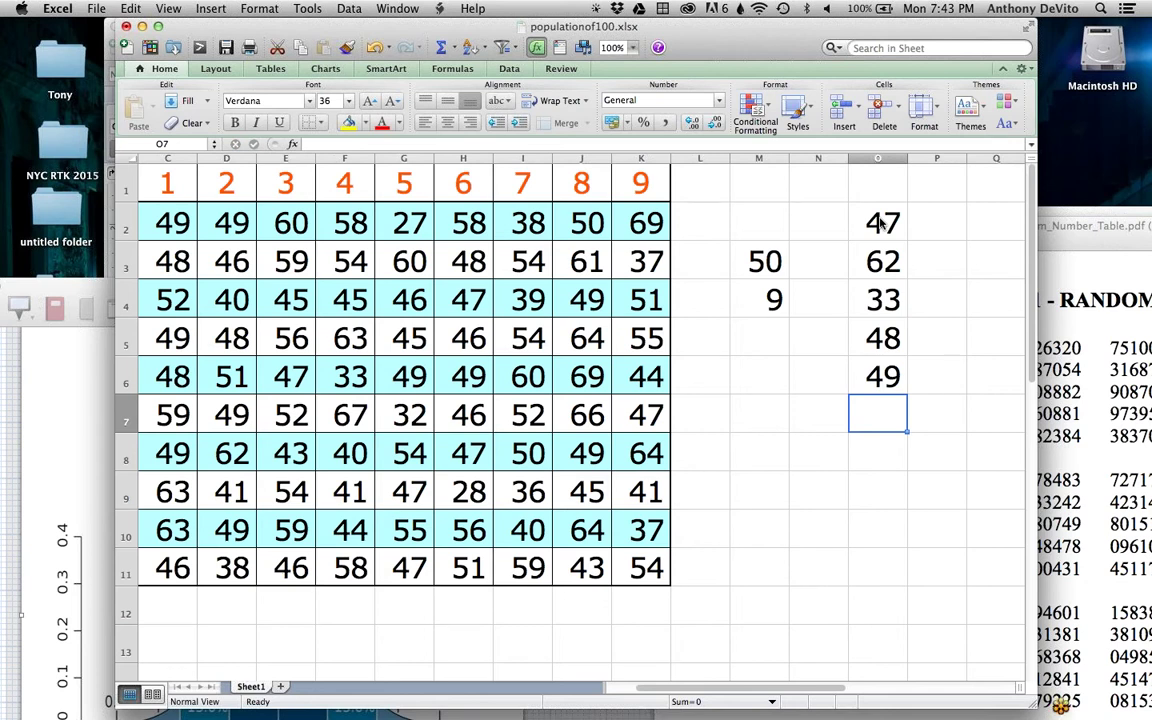
Step: Continue the list in column O with 37, 69, 54 and 49 in cells O7 to O10
{"action": "type", "text": "37"}
{"action": "key", "text": "Return"}
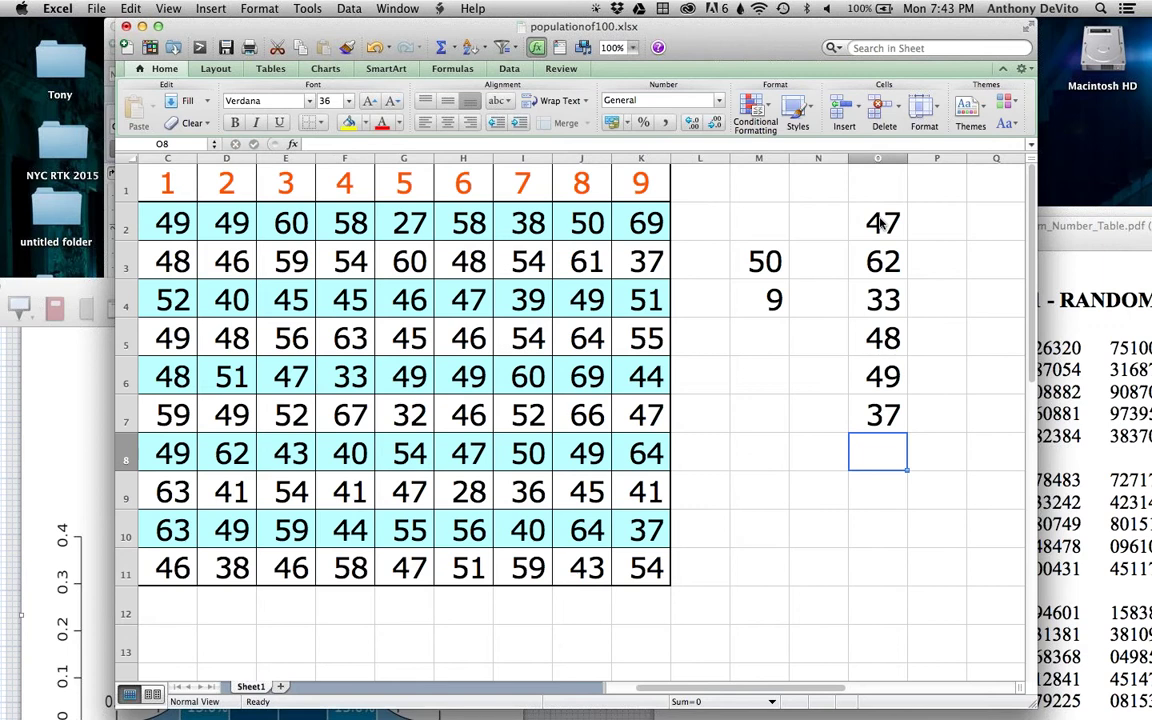
{"action": "type", "text": "69"}
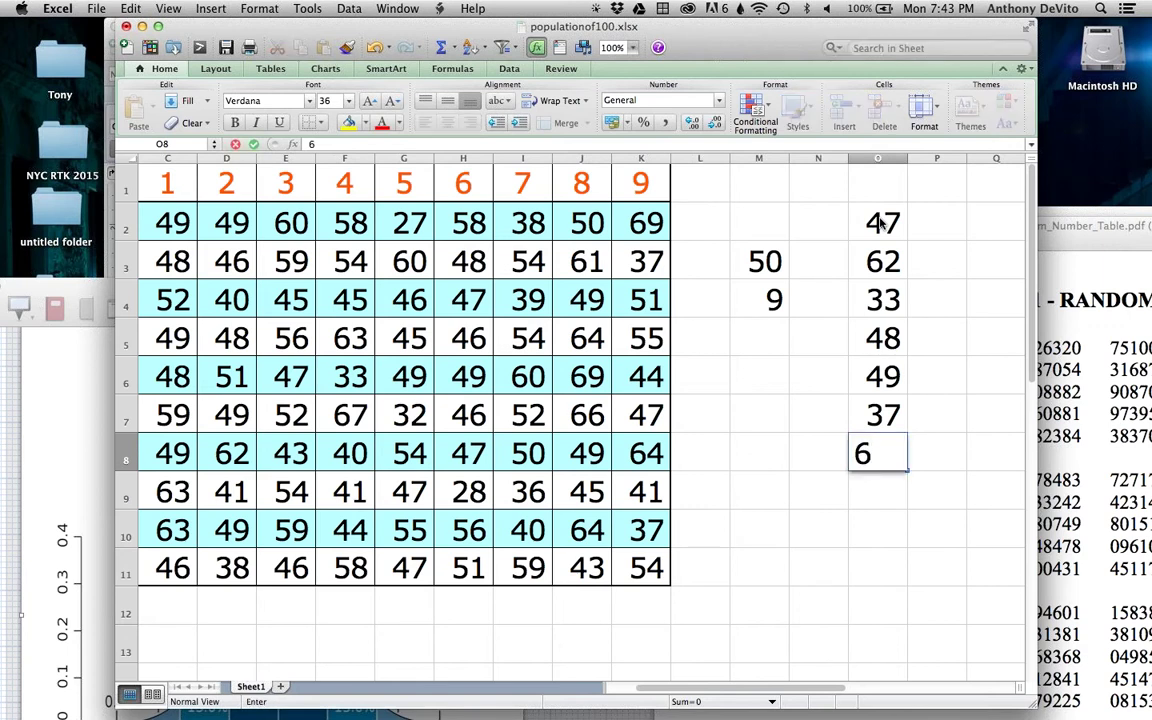
{"action": "key", "text": "Return"}
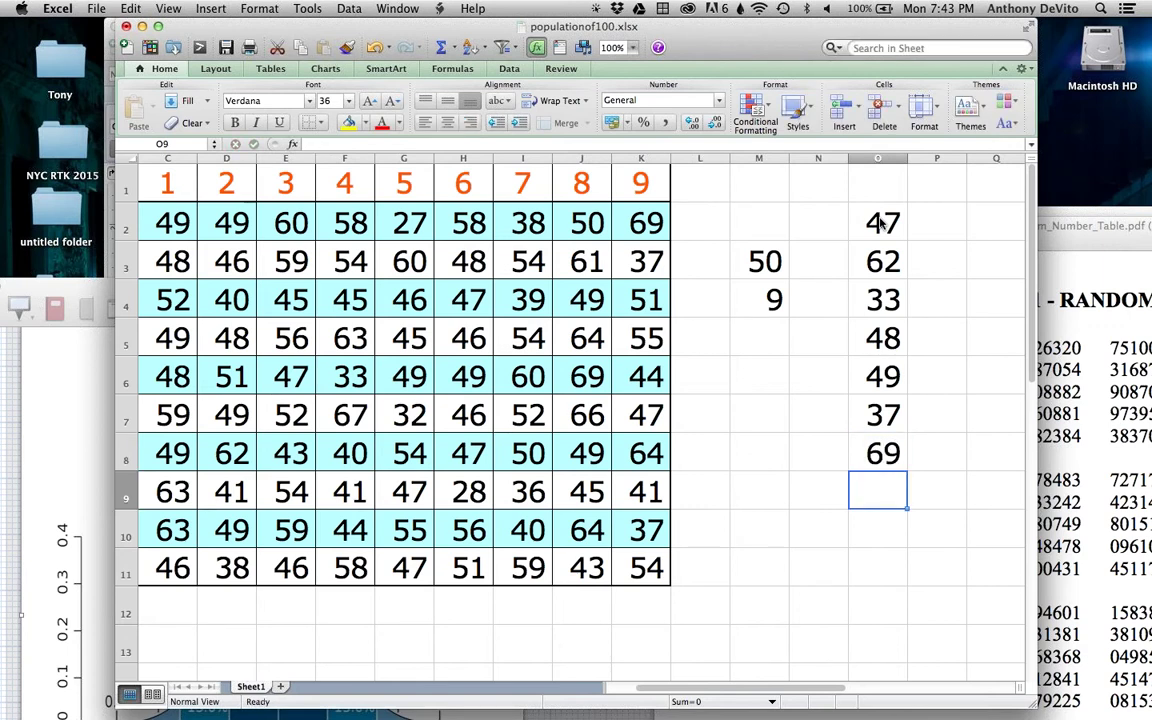
{"action": "type", "text": "54"}
{"action": "key", "text": "Return"}
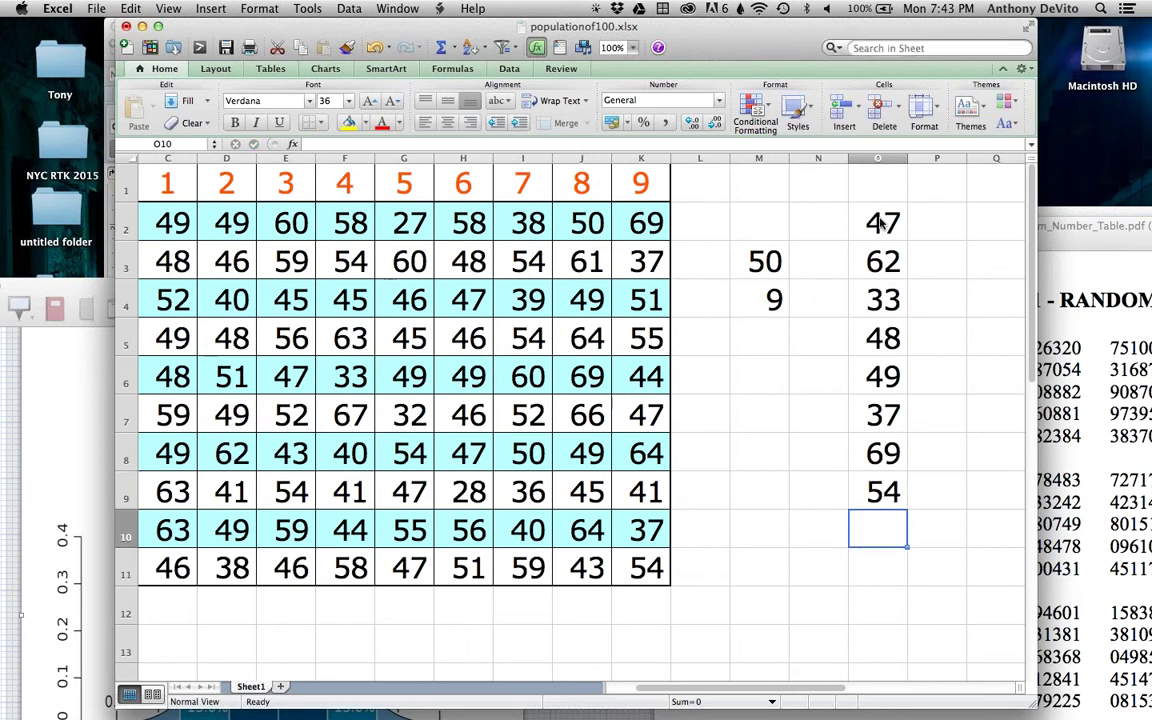
{"action": "type", "text": "49"}
{"action": "key", "text": "Return"}
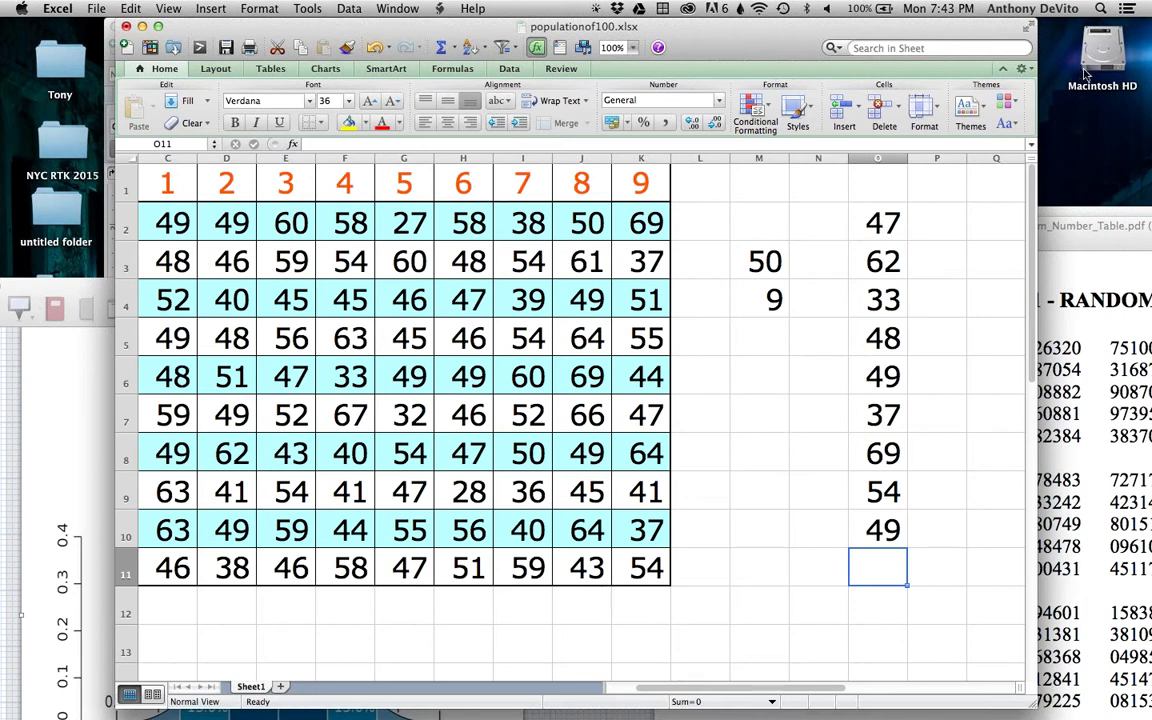
Step: Complete the list in column O by entering 52 in both cell O11 and cell O12
{"action": "left_click", "coordinate": [1136, 60]}
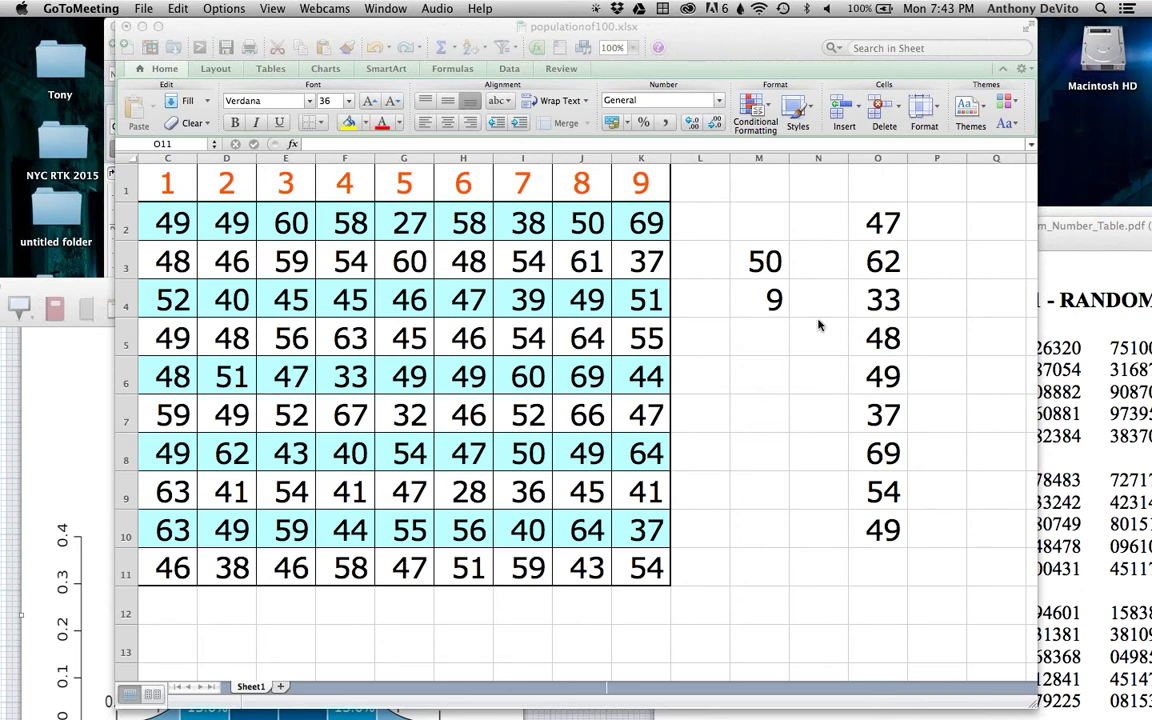
{"action": "left_click", "coordinate": [751, 368]}
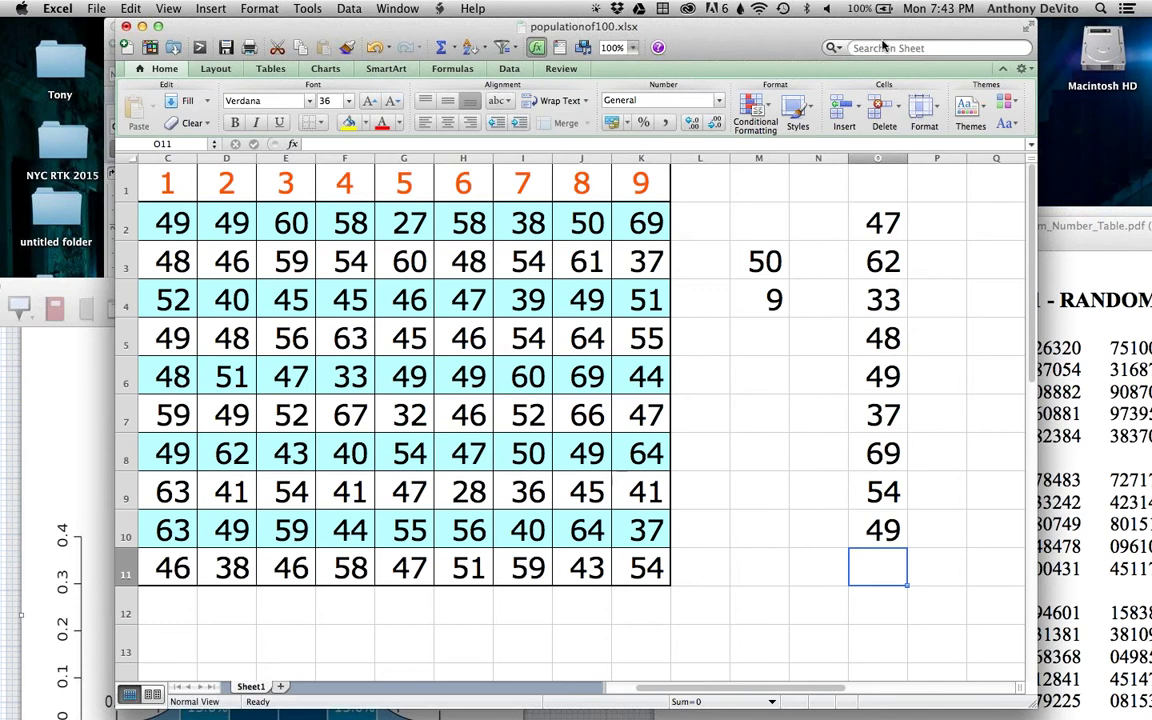
{"action": "type", "text": "52"}
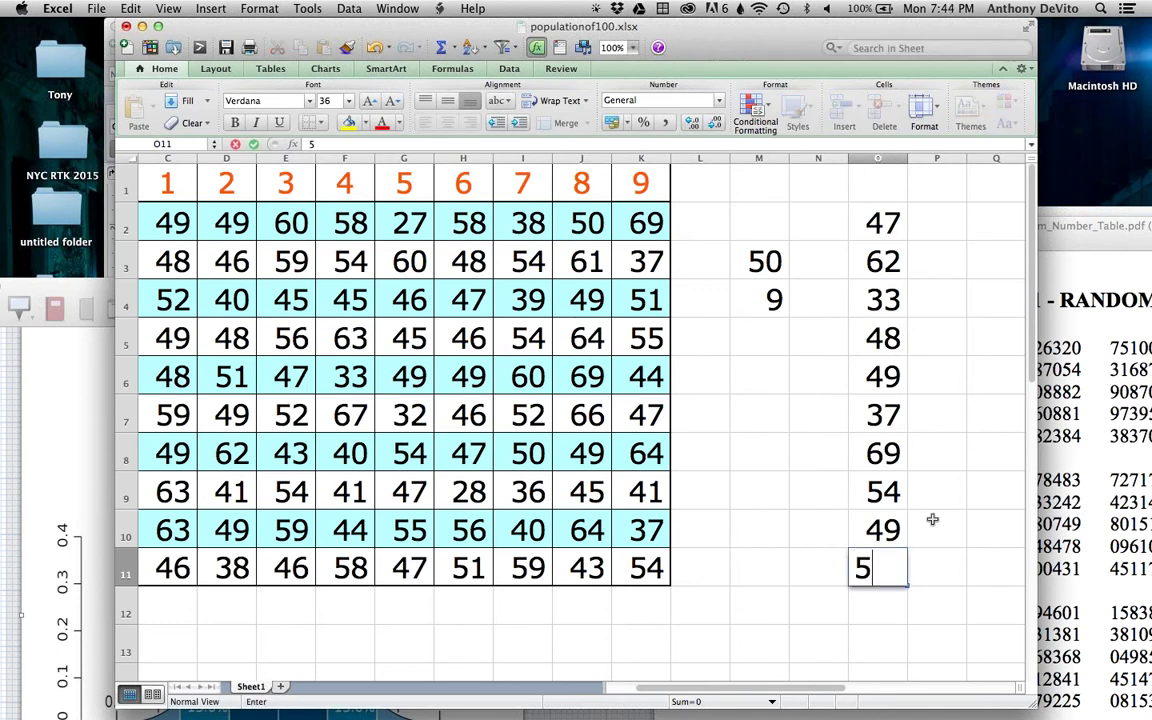
{"action": "left_click", "coordinate": [888, 613]}
{"action": "type", "text": "52"}
{"action": "left_click", "coordinate": [937, 614]}
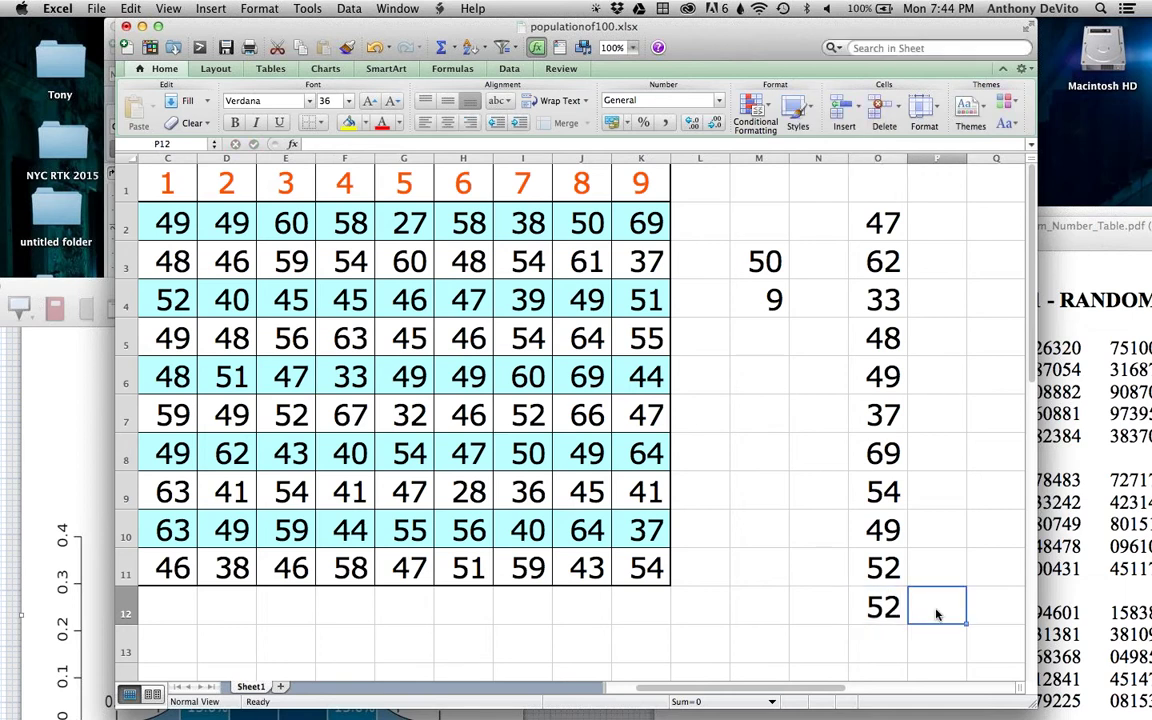
{"action": "scroll", "coordinate": [937, 614], "scroll_direction": "down", "scroll_amount": 5}
{"action": "scroll", "coordinate": [937, 614], "scroll_direction": "up", "scroll_amount": 5}
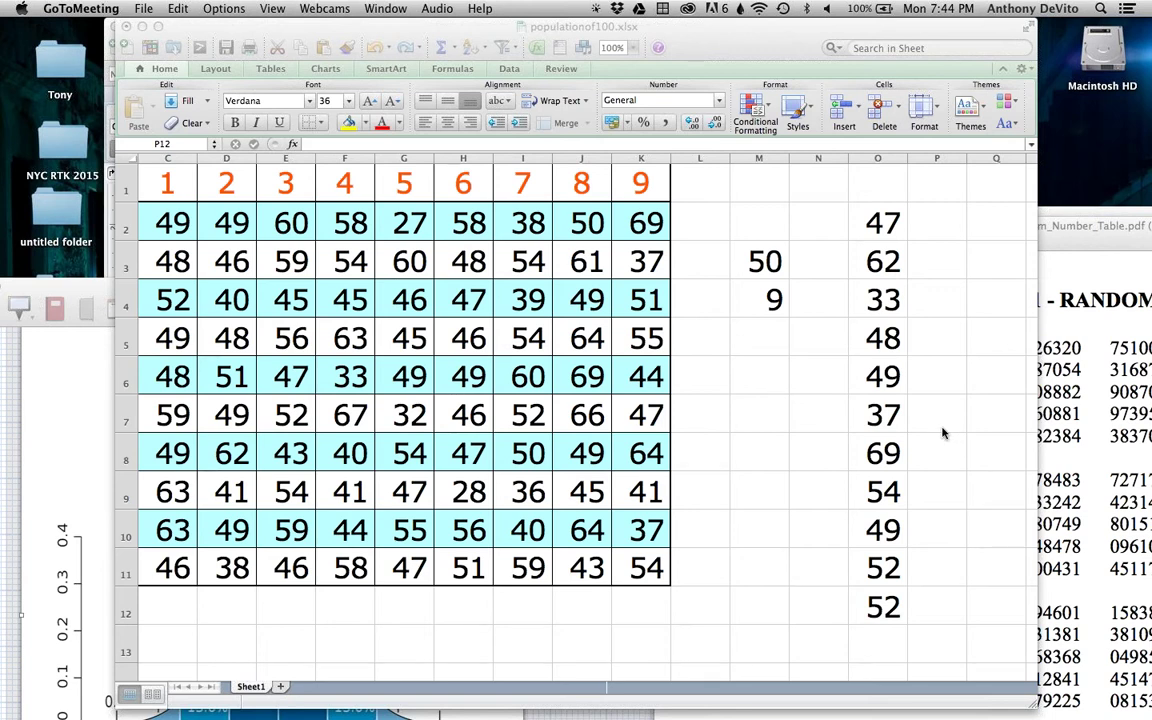
Step: Add two more sample values beside the list, entering 49 in cell P2 and 45 in cell P3
{"action": "left_click", "coordinate": [937, 666]}
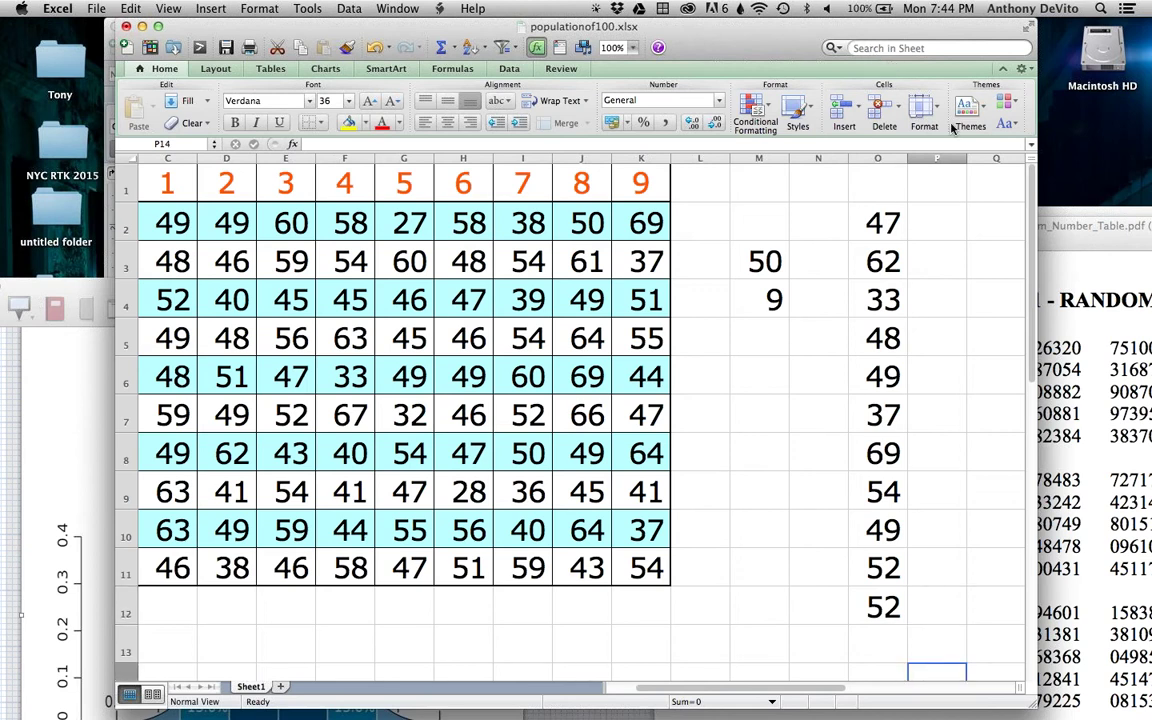
{"action": "left_click", "coordinate": [931, 226]}
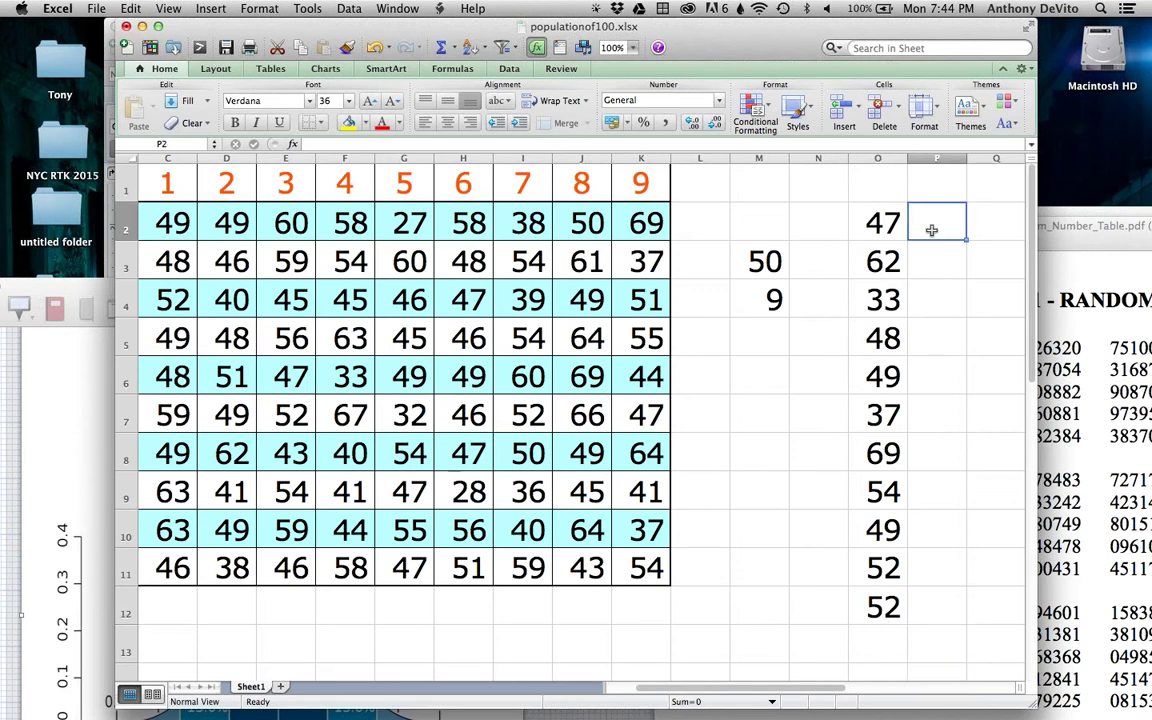
{"action": "type", "text": "49"}
{"action": "left_click", "coordinate": [938, 257]}
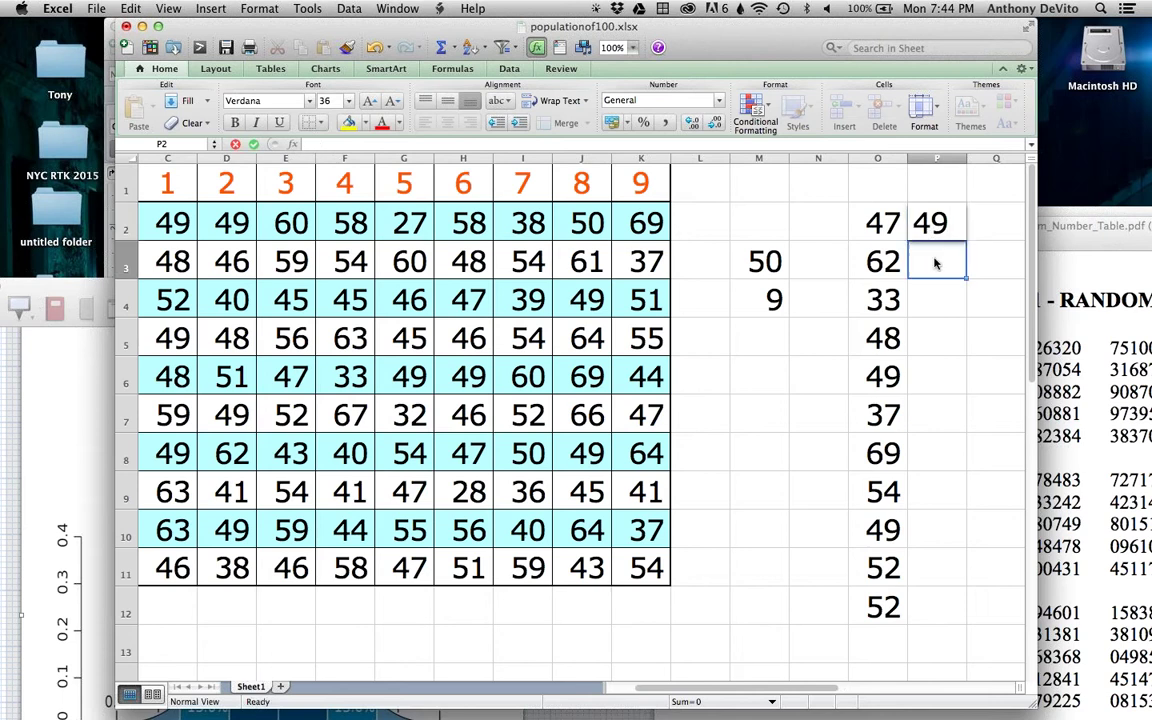
{"action": "type", "text": "45"}
{"action": "key", "text": "Return"}
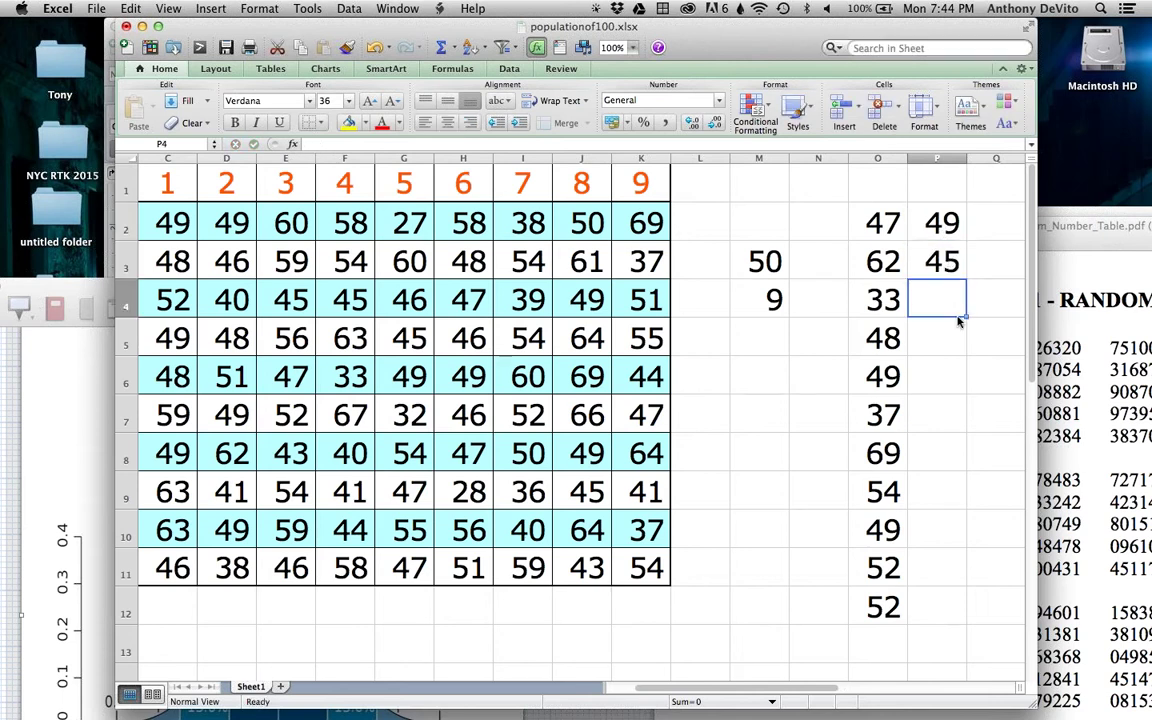
Step: Calculate the sample mean in cell M6 with an AVERAGE formula over the range O2:P12
{"action": "left_click", "coordinate": [762, 382]}
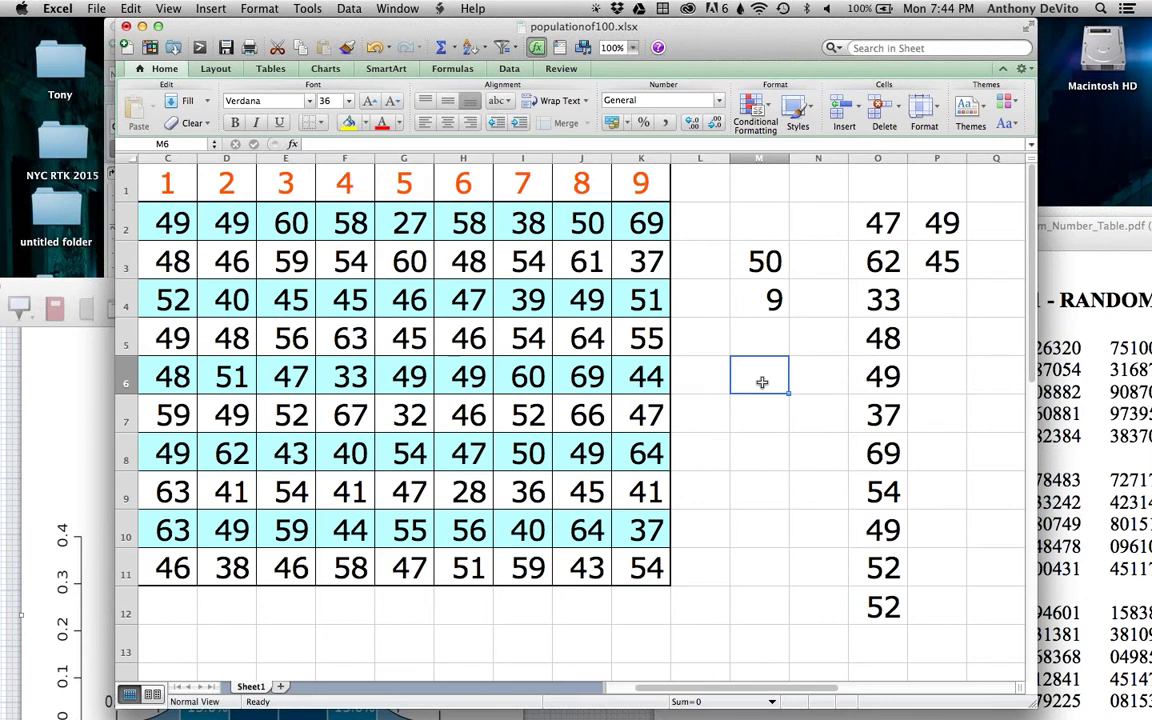
{"action": "type", "text": "=aver"}
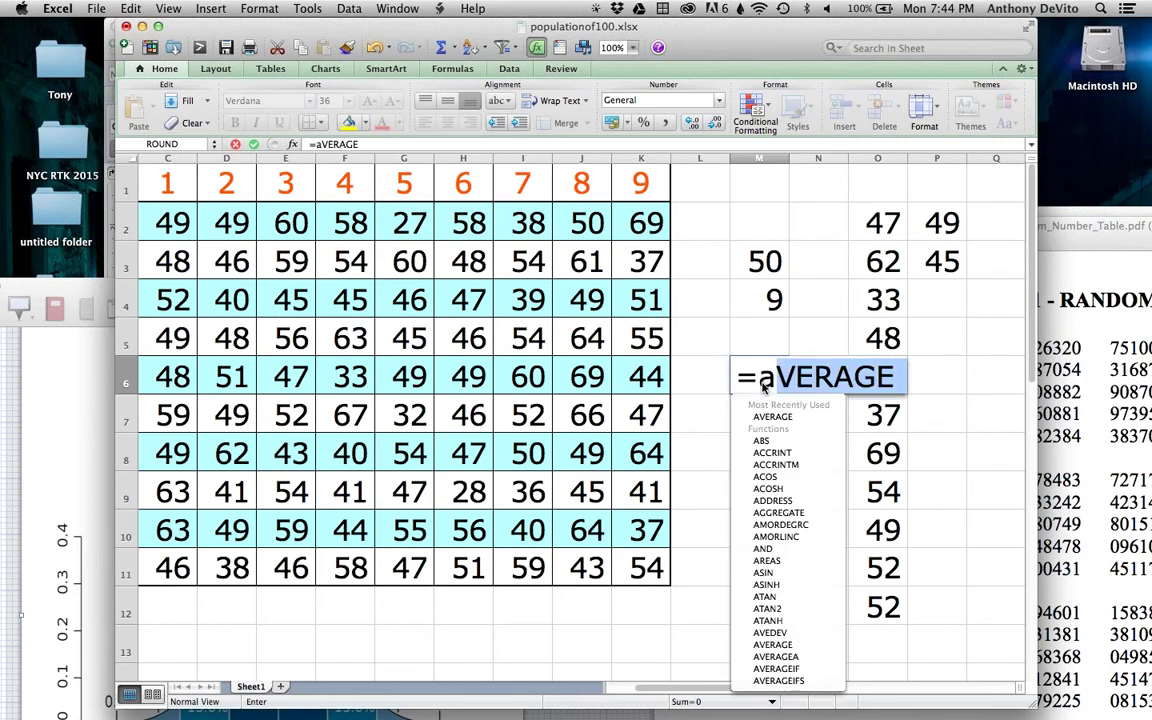
{"action": "type", "text": "age"}
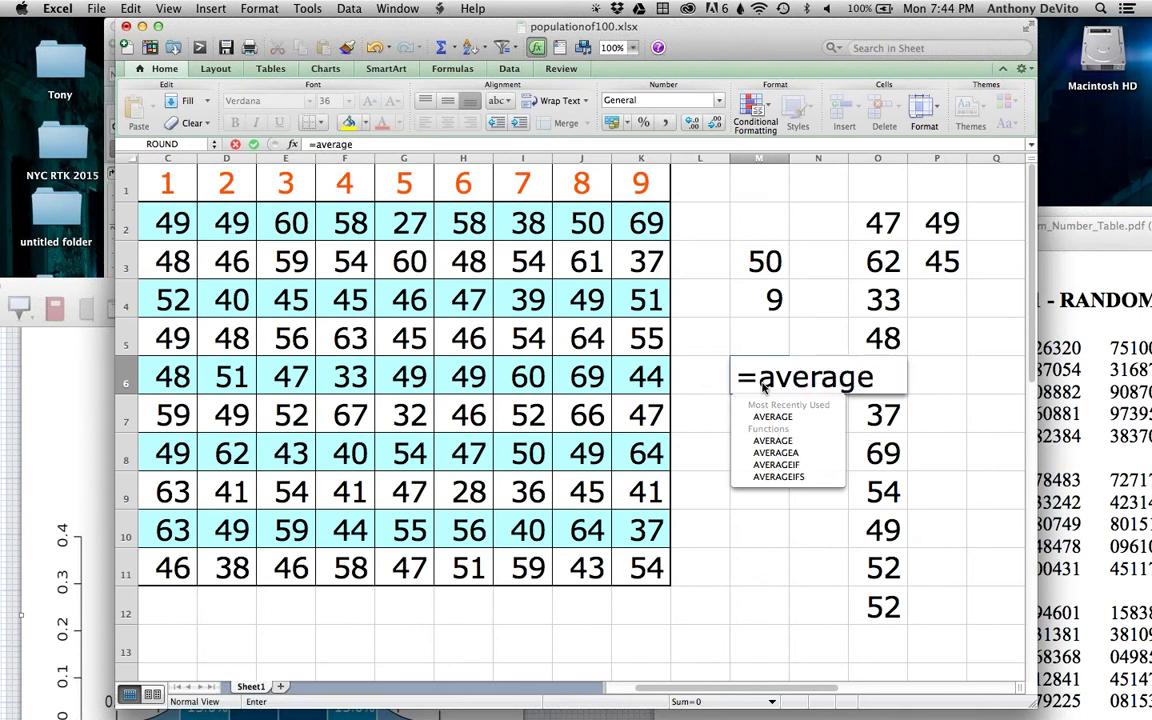
{"action": "type", "text": "("}
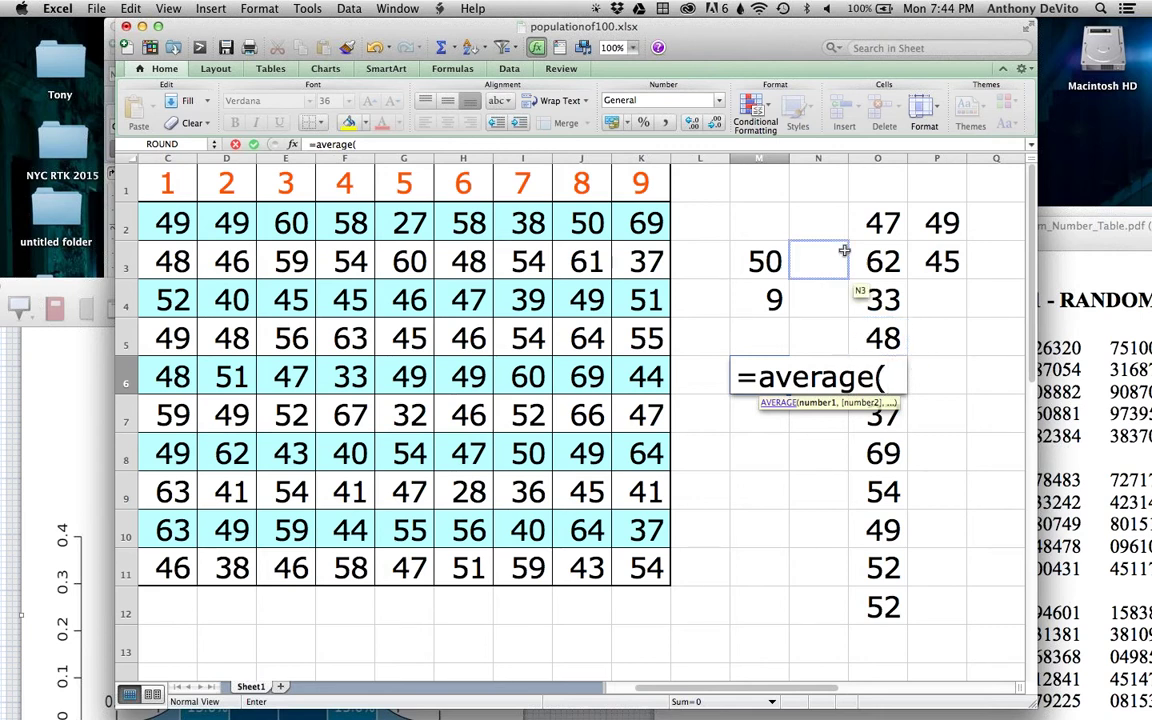
{"action": "left_click_drag", "start_coordinate": [883, 223], "coordinate": [932, 595]}
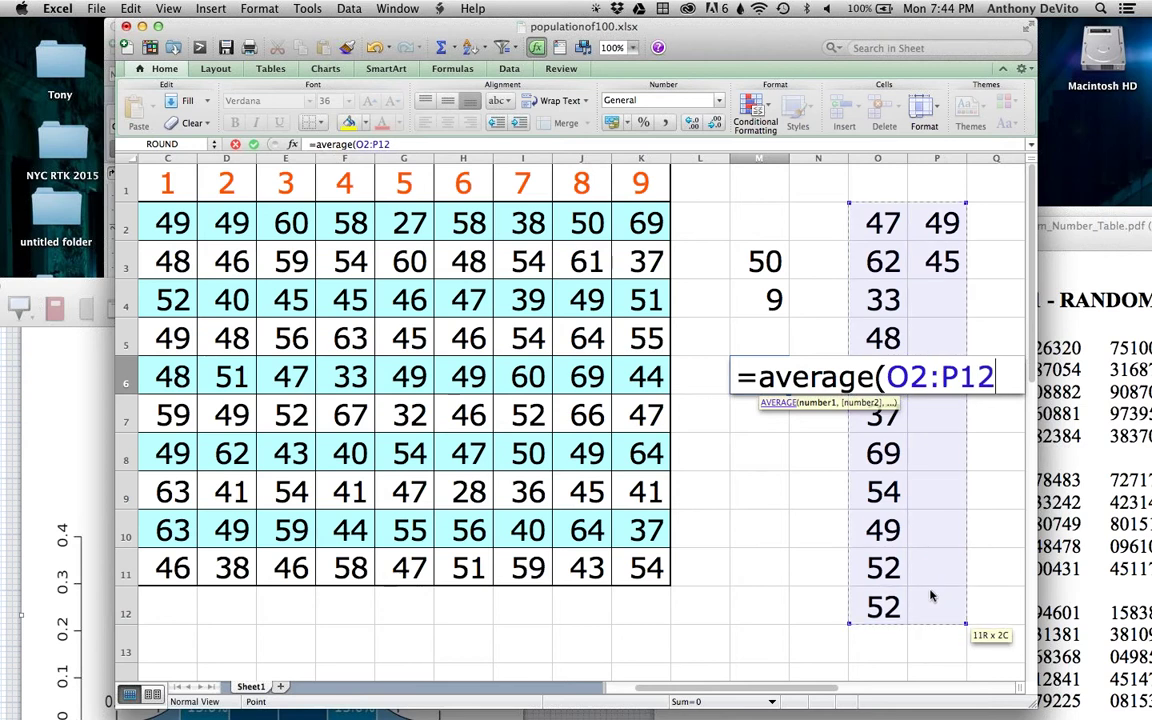
{"action": "key", "text": "Return"}
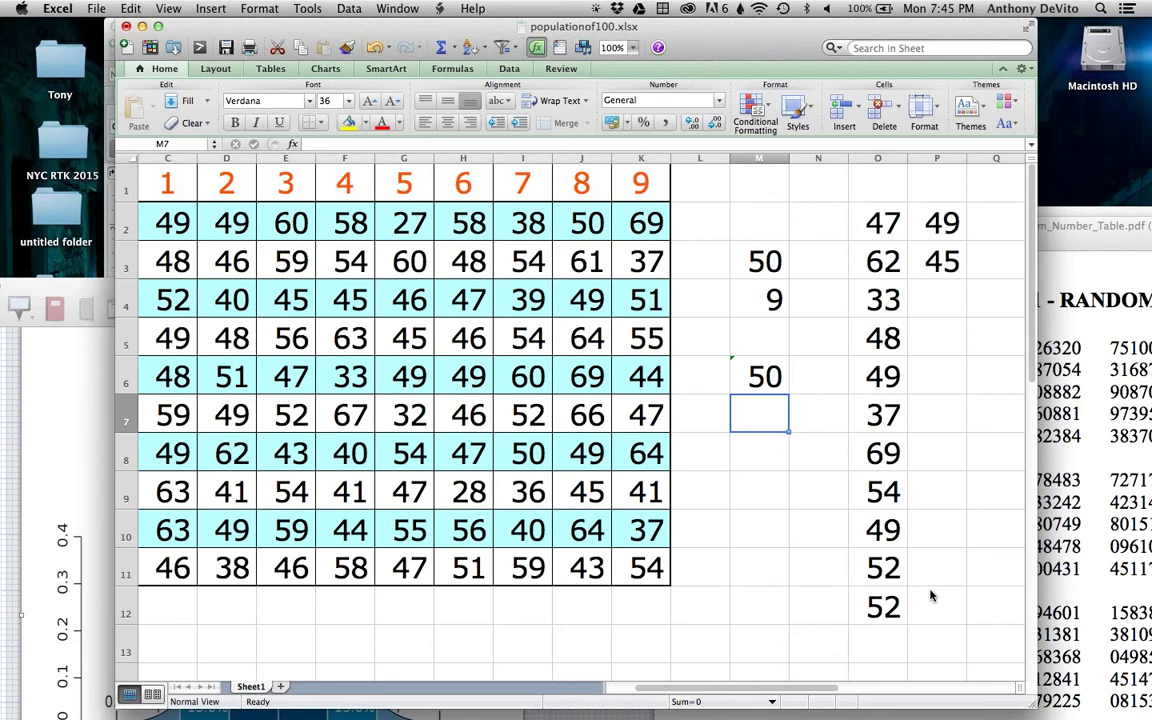
Step: Calculate the sample standard deviation in cell M7 with a STDEV formula over the range O2:P12
{"action": "type", "text": "=std"}
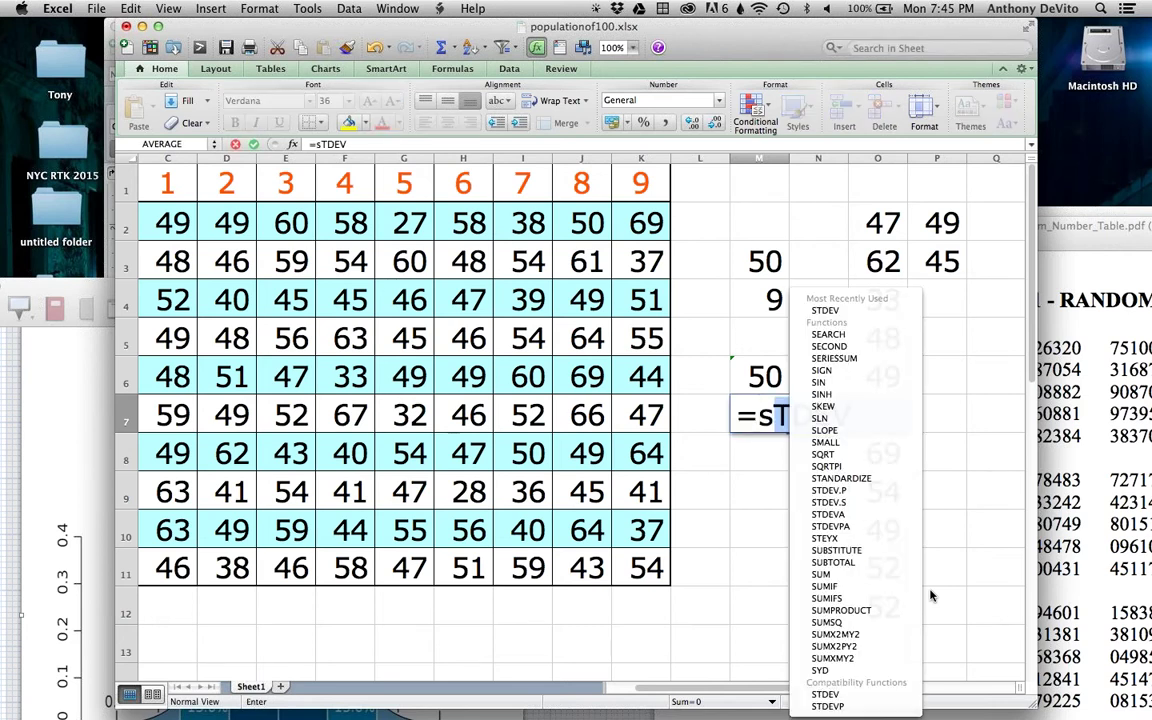
{"action": "type", "text": "ev("}
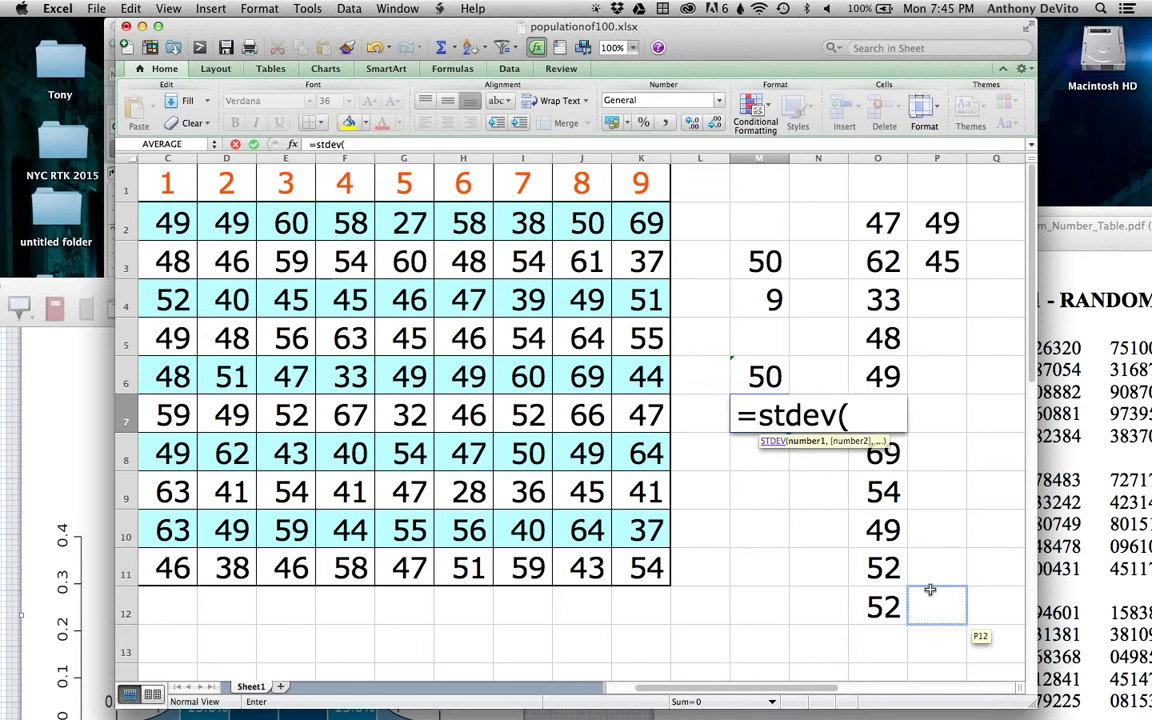
{"action": "left_click_drag", "start_coordinate": [880, 222], "coordinate": [940, 540]}
{"action": "left_click_drag", "start_coordinate": [945, 595], "coordinate": [947, 608]}
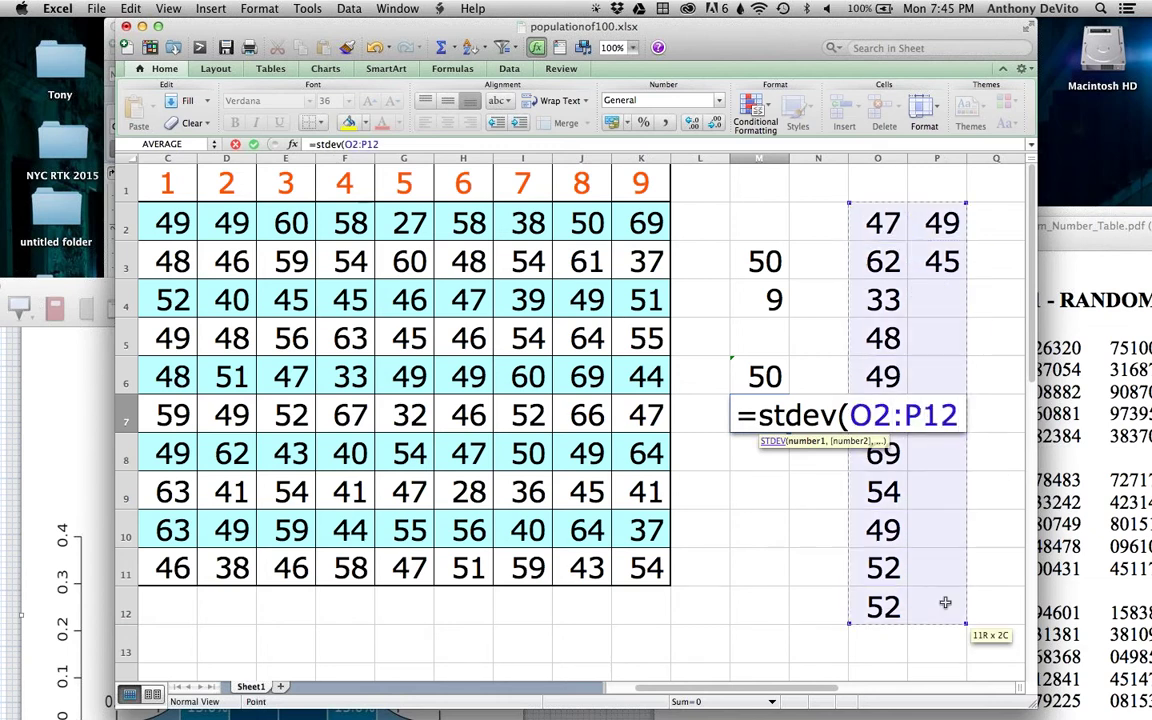
{"action": "key", "text": "Return"}
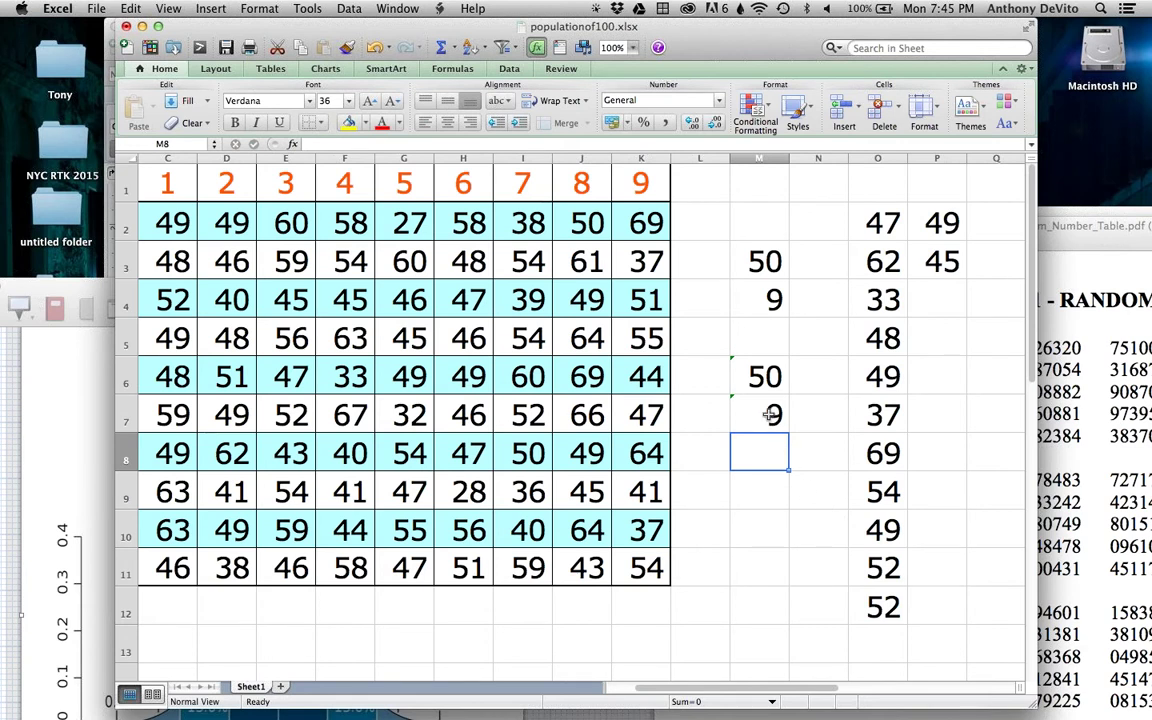
Step: Re-enter the STDEV formula for O2:P12 in cell M7, and check the formulas in M6 and M7
{"action": "key", "text": "Up"}
{"action": "type", "text": "="}
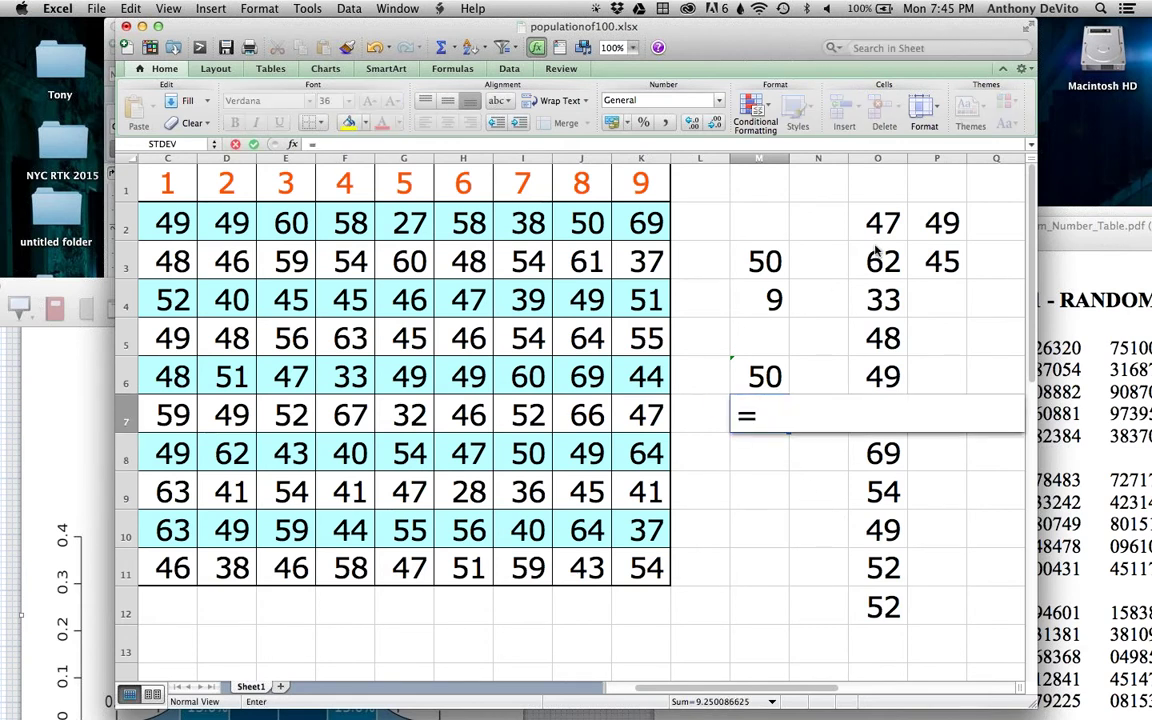
{"action": "type", "text": "stdev("}
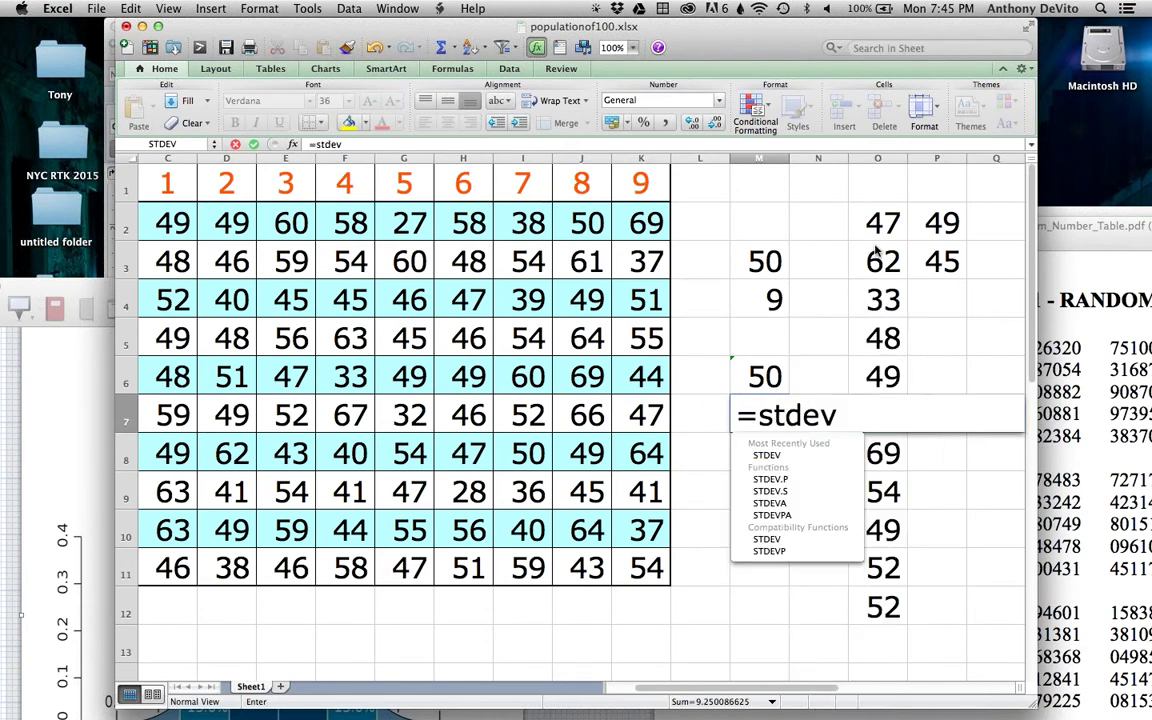
{"action": "left_click_drag", "start_coordinate": [885, 222], "coordinate": [916, 601]}
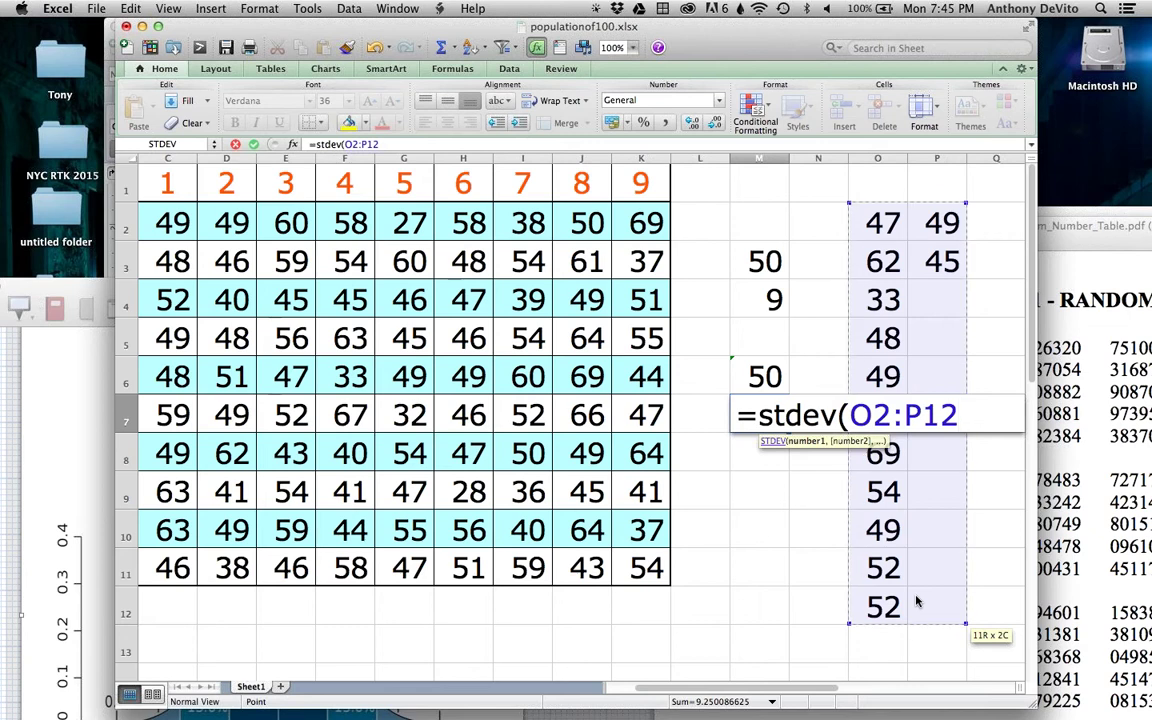
{"action": "key", "text": "Return"}
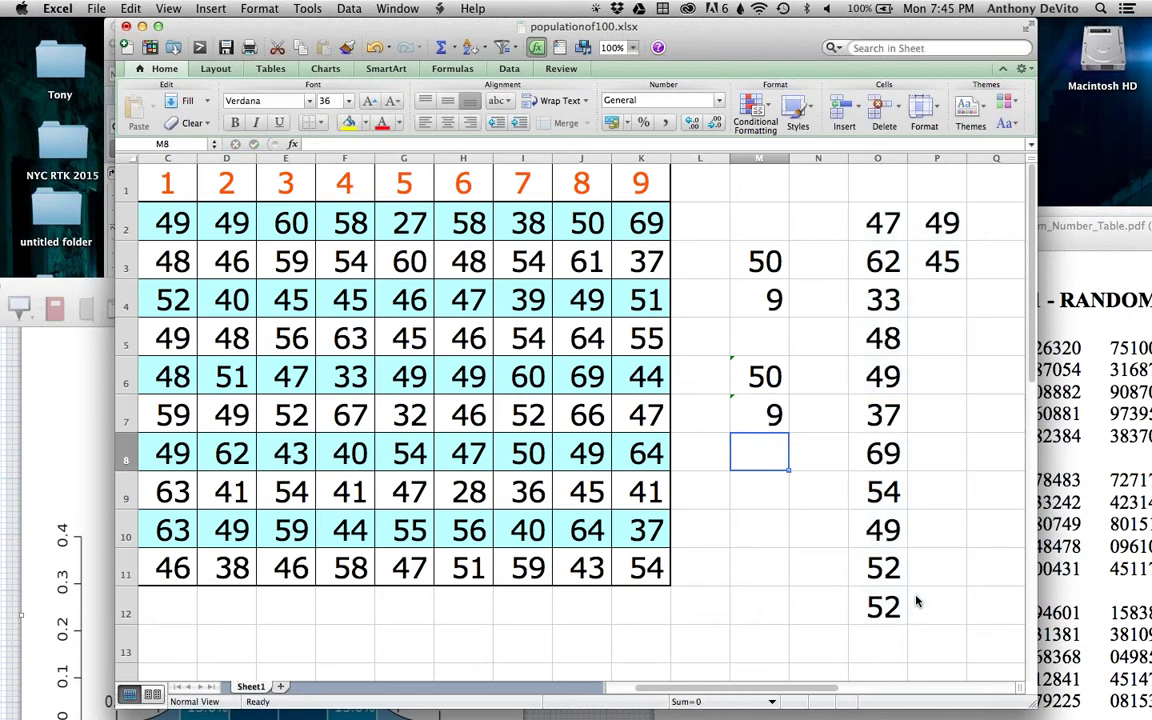
{"action": "left_click", "coordinate": [770, 418]}
{"action": "left_click", "coordinate": [760, 376]}
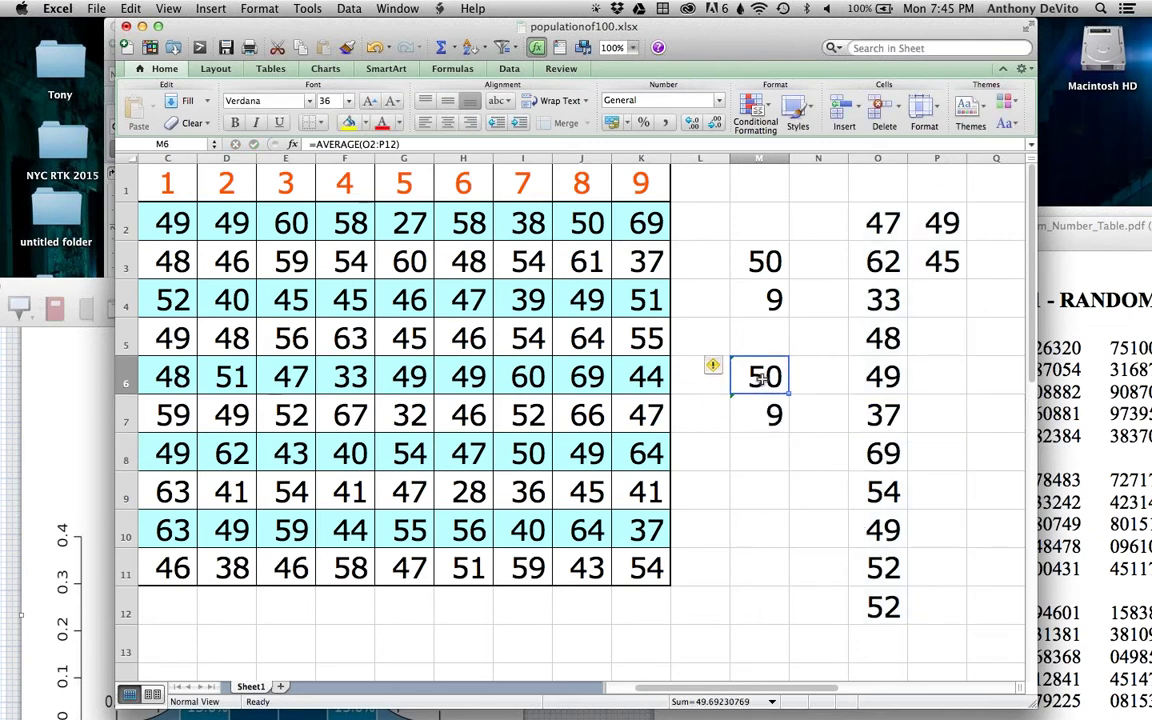
{"action": "left_click", "coordinate": [773, 418]}
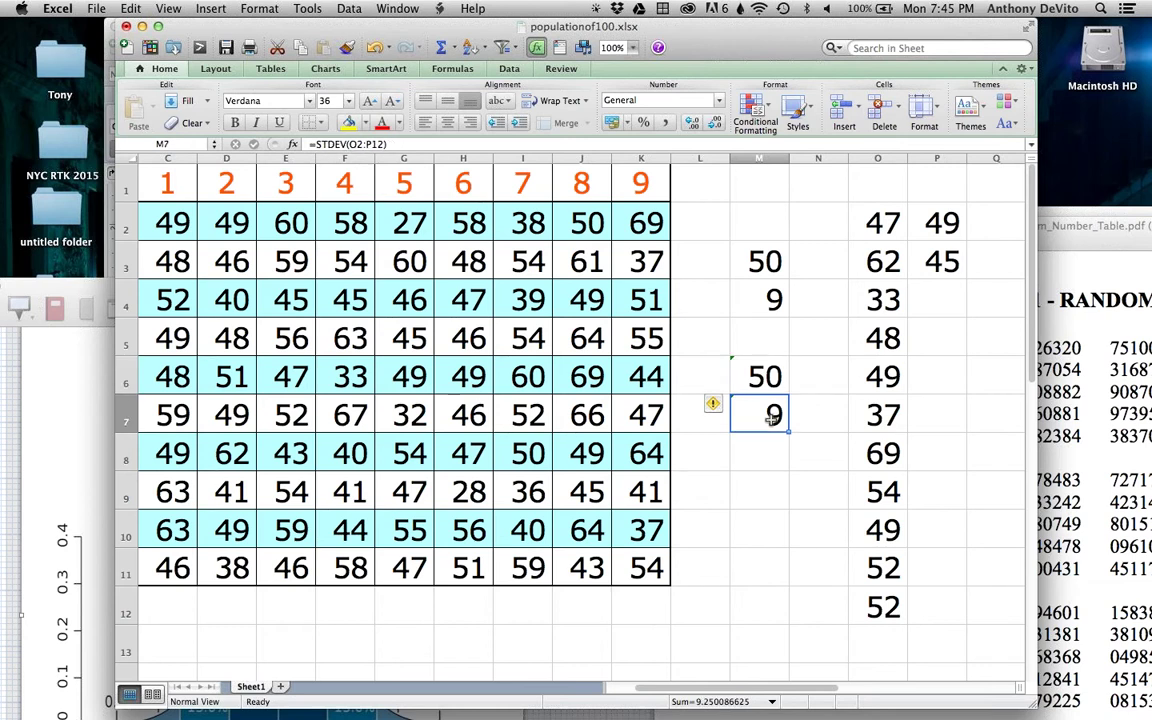
{"action": "left_click", "coordinate": [799, 468]}
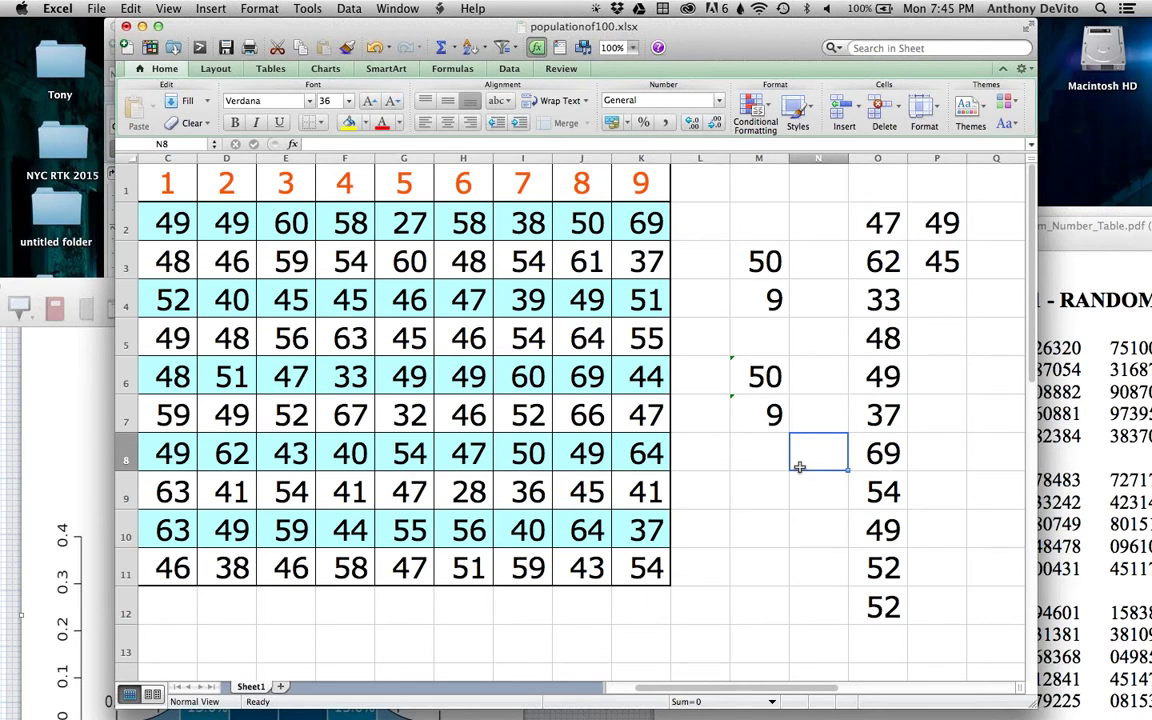
Step: Replace the standard deviation formula in cell M7 with the plain value 3
{"action": "double_click", "coordinate": [776, 420]}
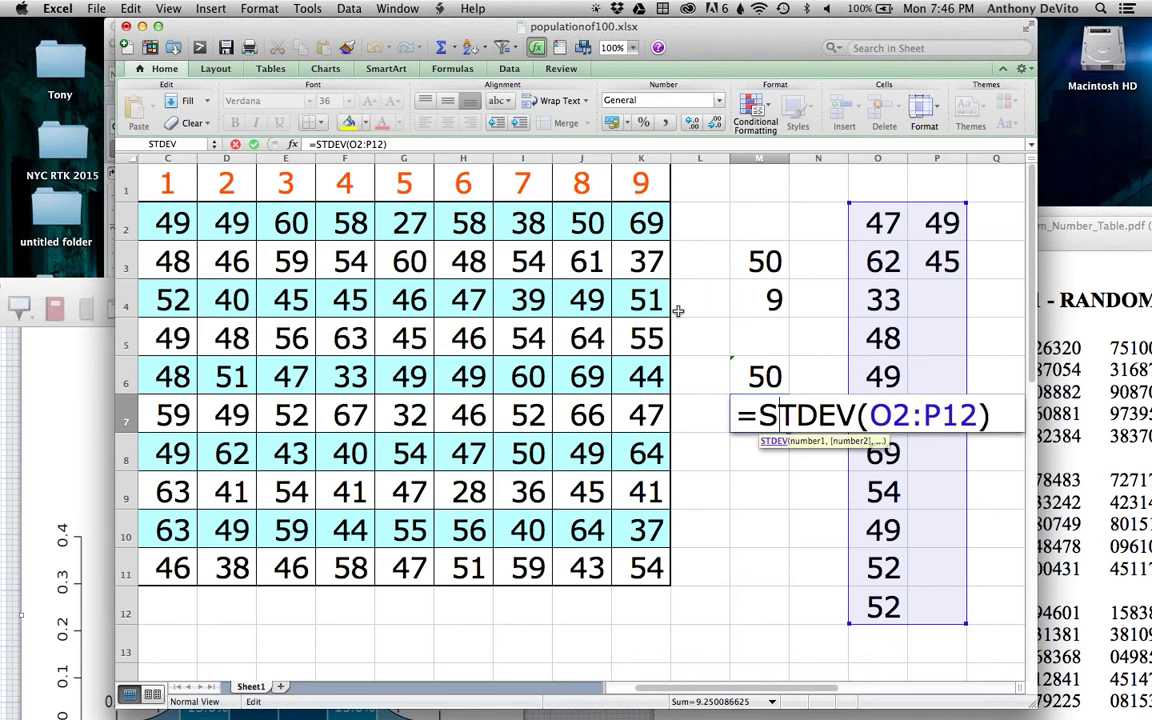
{"action": "key", "text": "Return"}
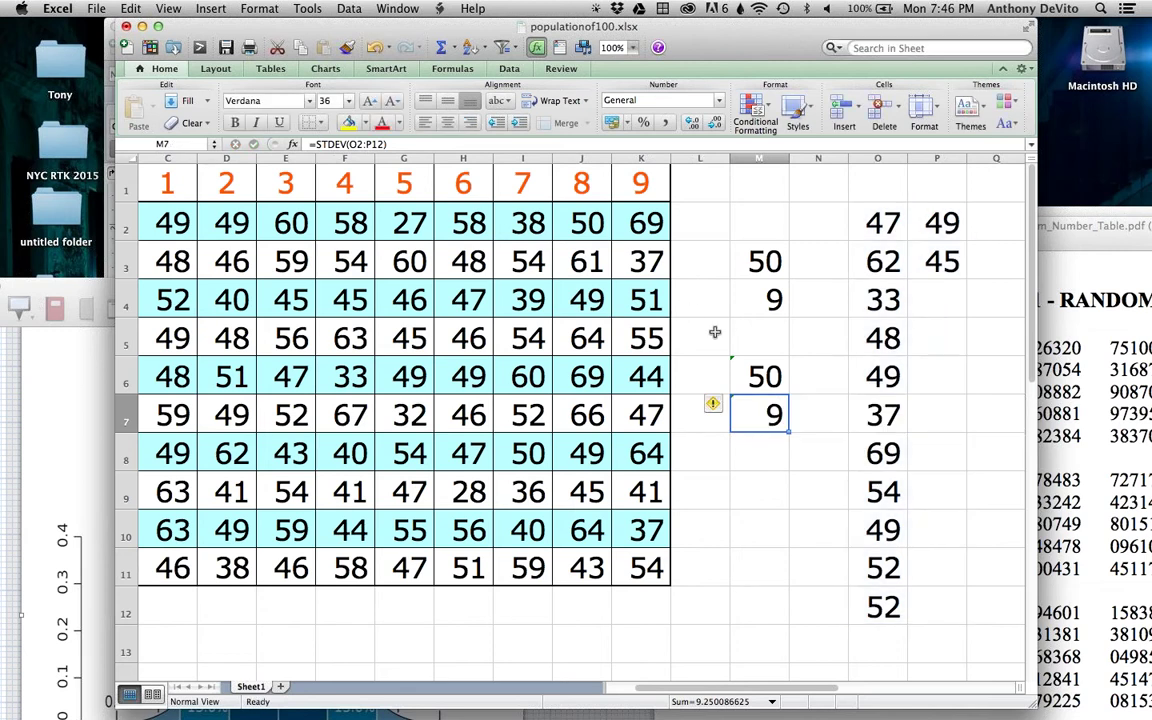
{"action": "double_click", "coordinate": [760, 420]}
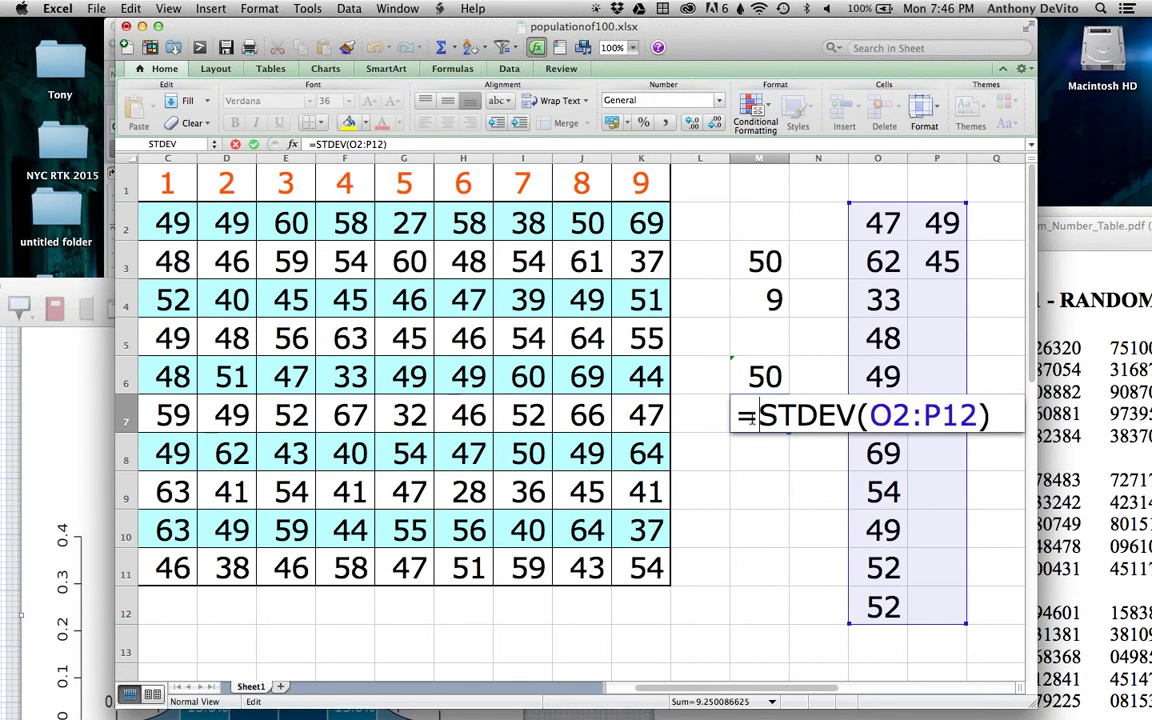
{"action": "left_click_drag", "start_coordinate": [740, 418], "coordinate": [995, 418]}
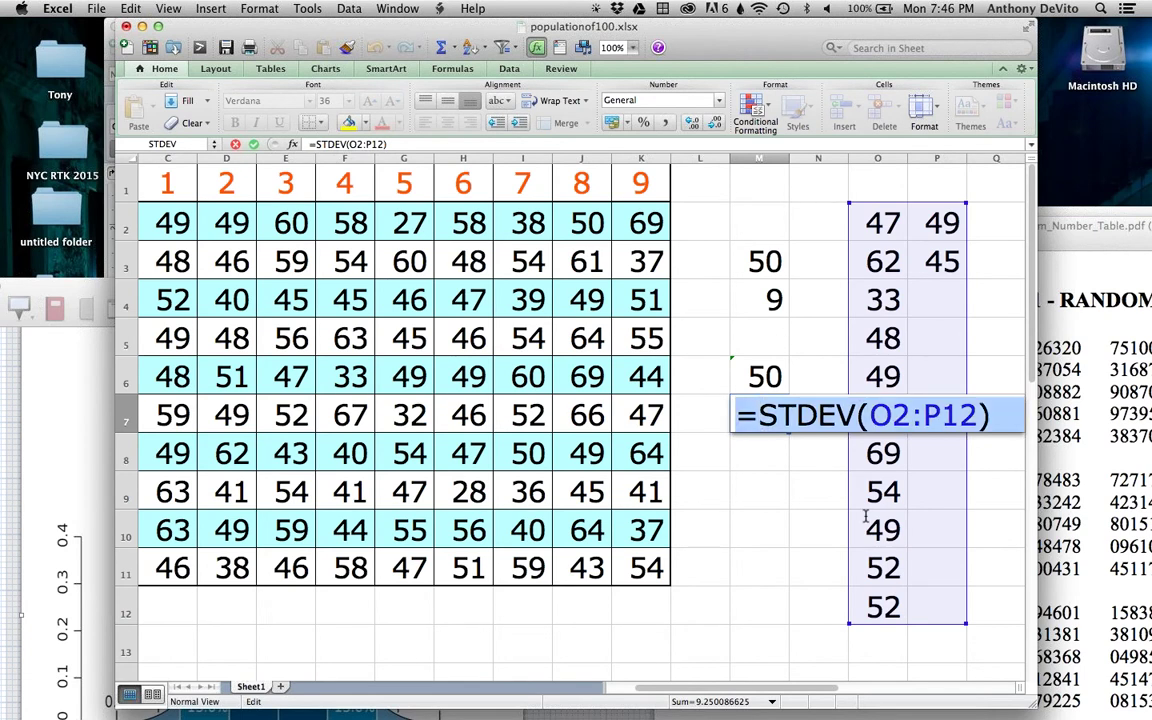
{"action": "type", "text": "3"}
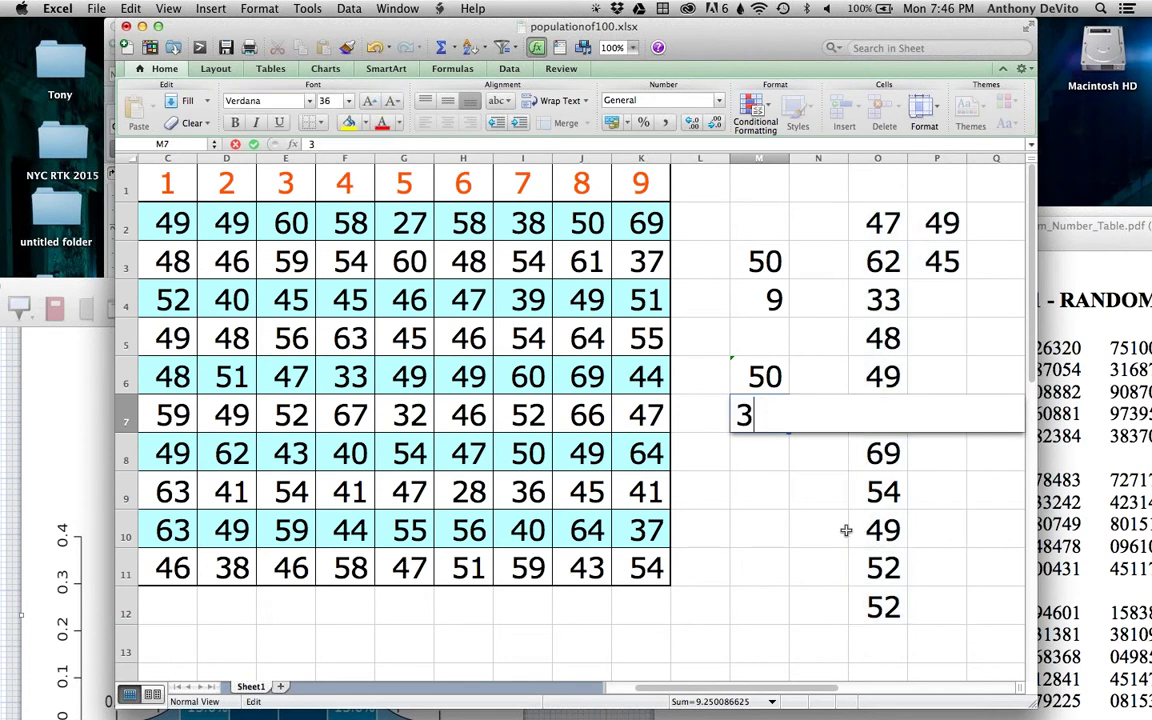
{"action": "left_click", "coordinate": [795, 535]}
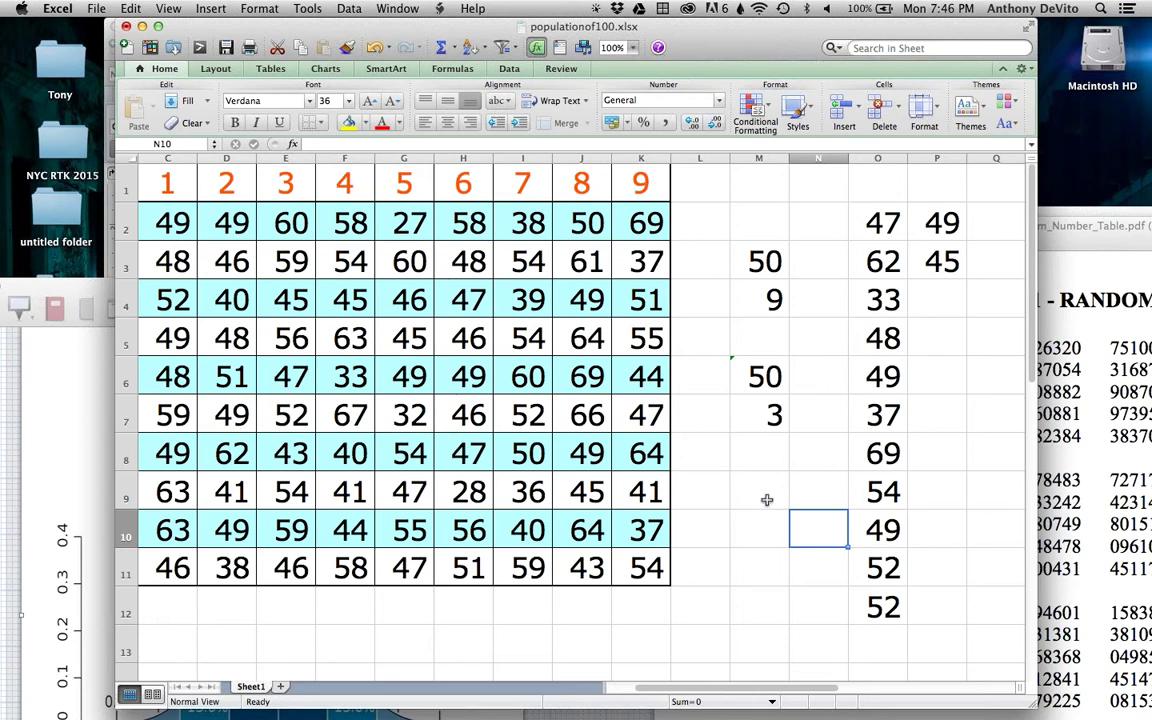
Step: Replace the value in cell M7 with a STDEV formula over the range O2:O12
{"action": "left_click", "coordinate": [770, 408]}
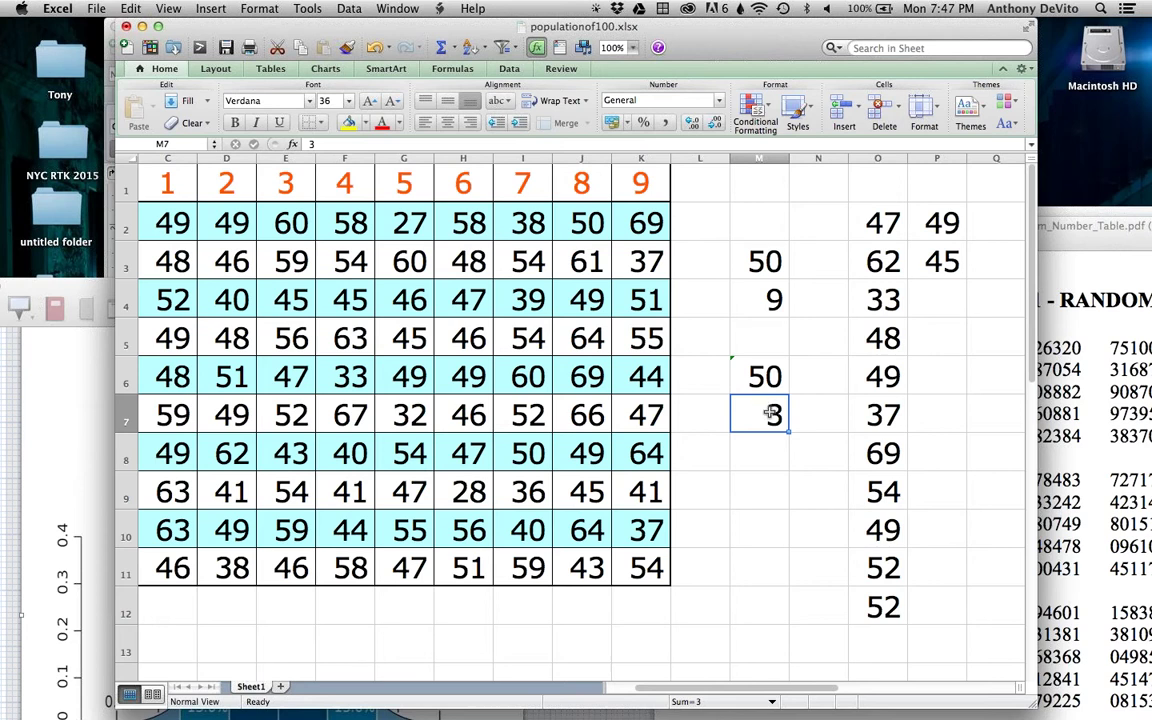
{"action": "left_click", "coordinate": [760, 378]}
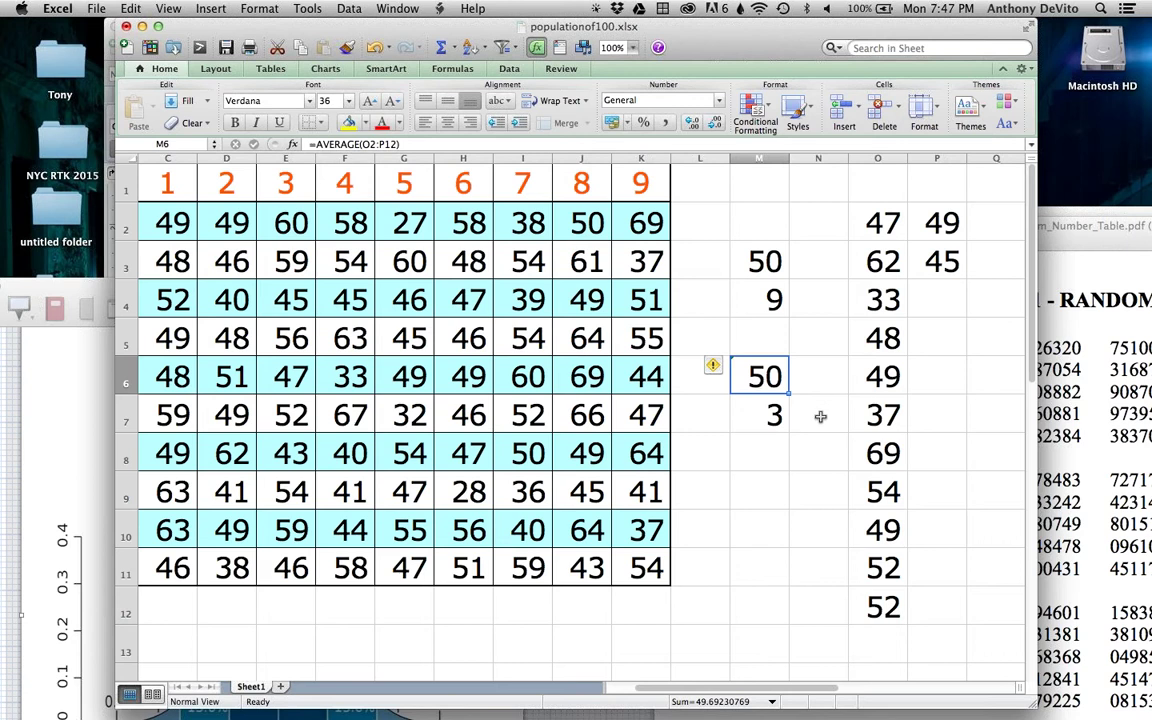
{"action": "left_click", "coordinate": [770, 418]}
{"action": "key", "text": "BackSpace"}
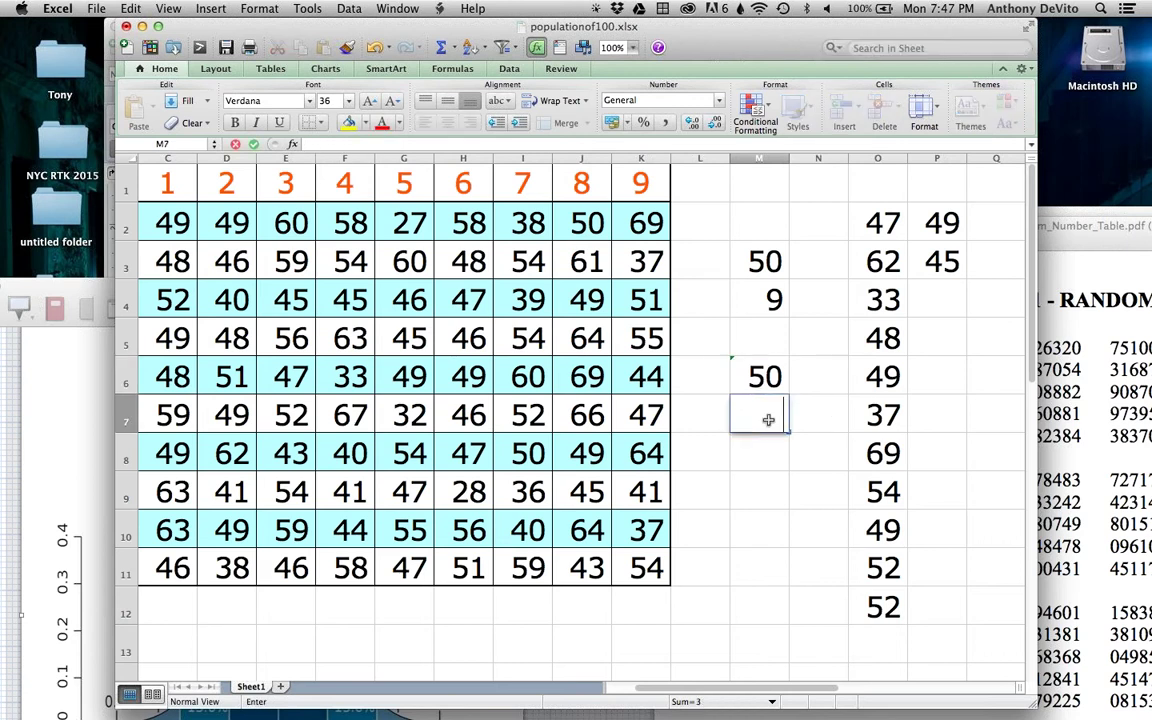
{"action": "type", "text": "="}
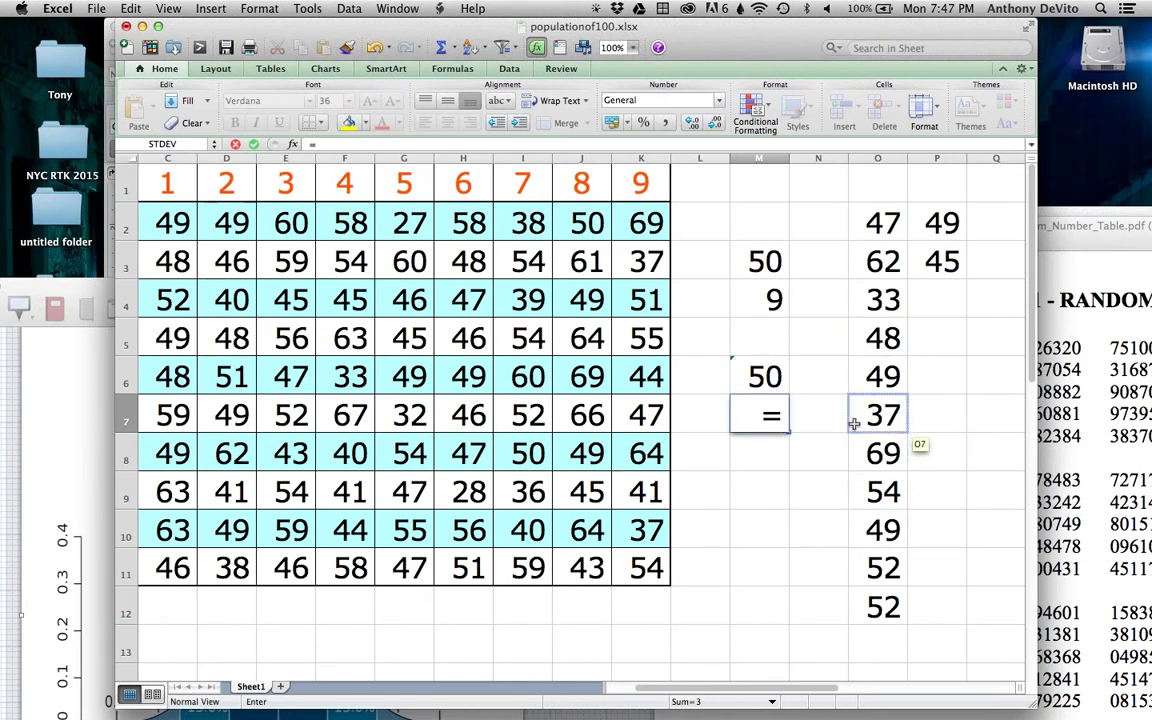
{"action": "type", "text": "s"}
{"action": "type", "text": "q"}
{"action": "key", "text": "BackSpace"}
{"action": "key", "text": "BackSpace"}
{"action": "type", "text": "tdev("}
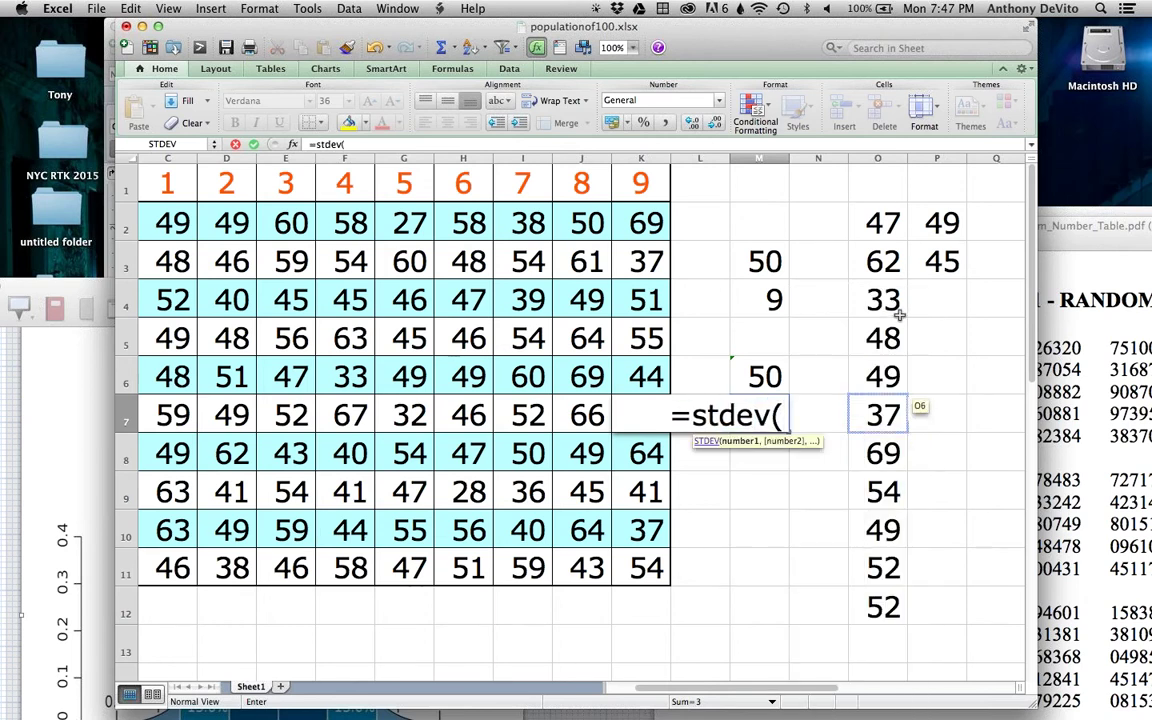
{"action": "left_click_drag", "start_coordinate": [882, 225], "coordinate": [890, 605]}
{"action": "key", "text": "Return"}
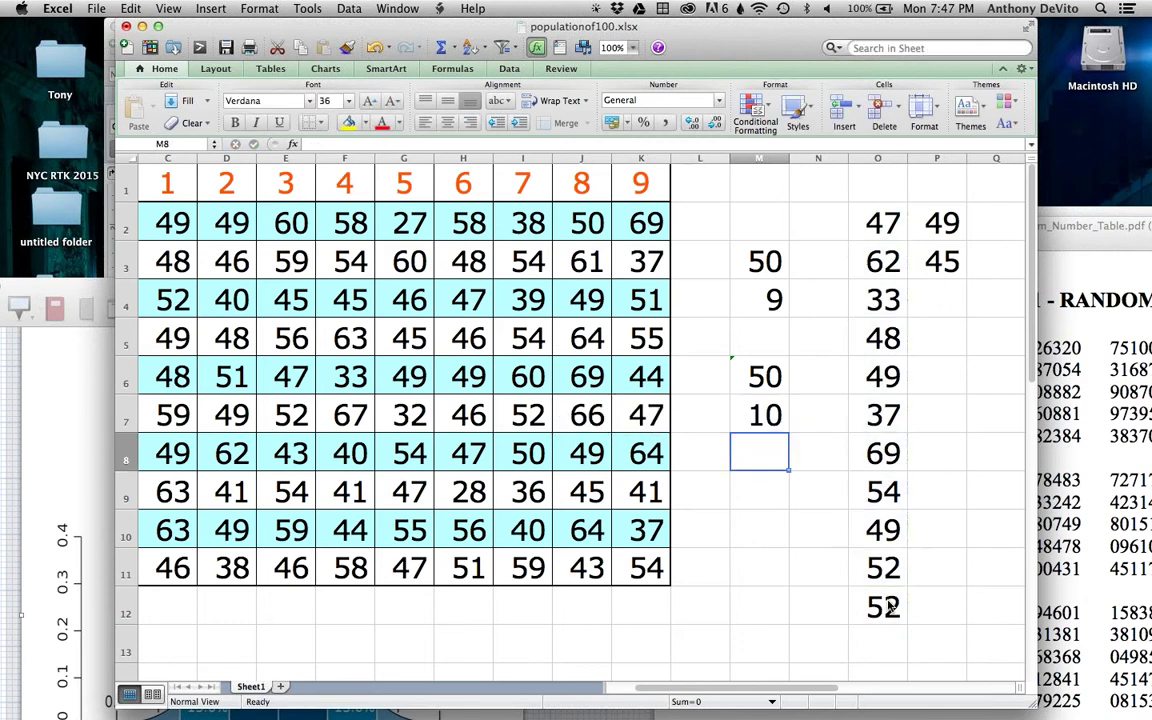
Step: Clear the STDEV formula from cell M7, leaving the cell empty, and check the population standard deviation formula in M4
{"action": "double_click", "coordinate": [764, 415]}
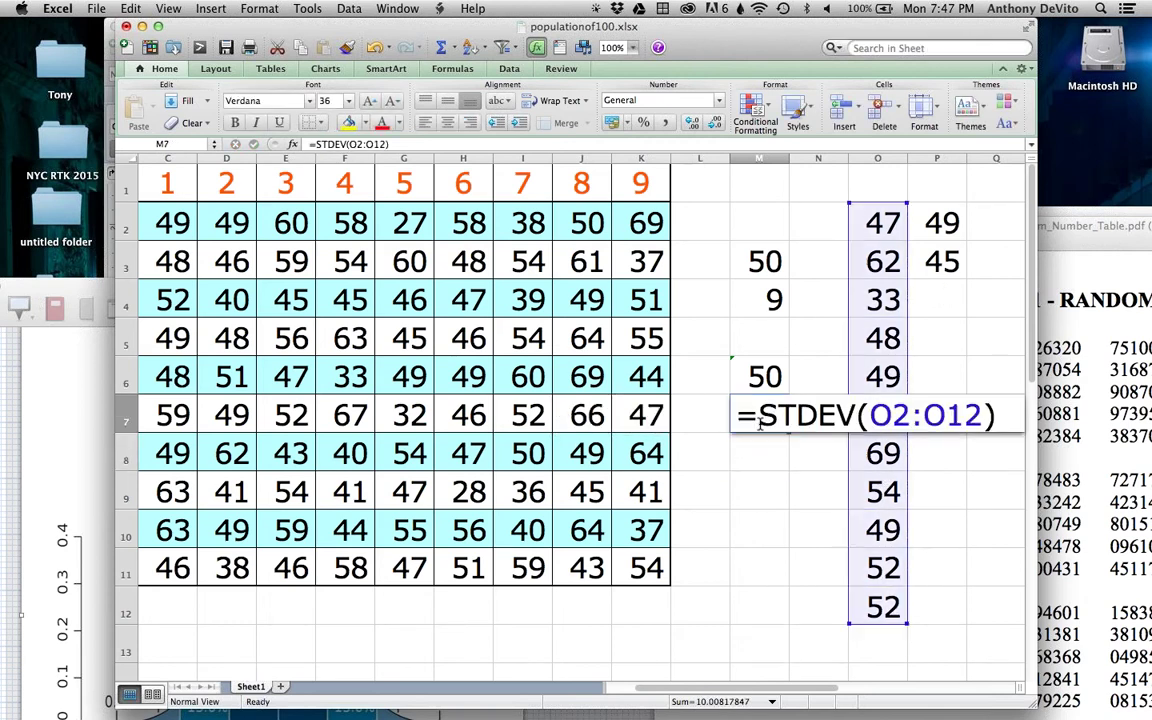
{"action": "left_click_drag", "start_coordinate": [764, 415], "coordinate": [998, 415]}
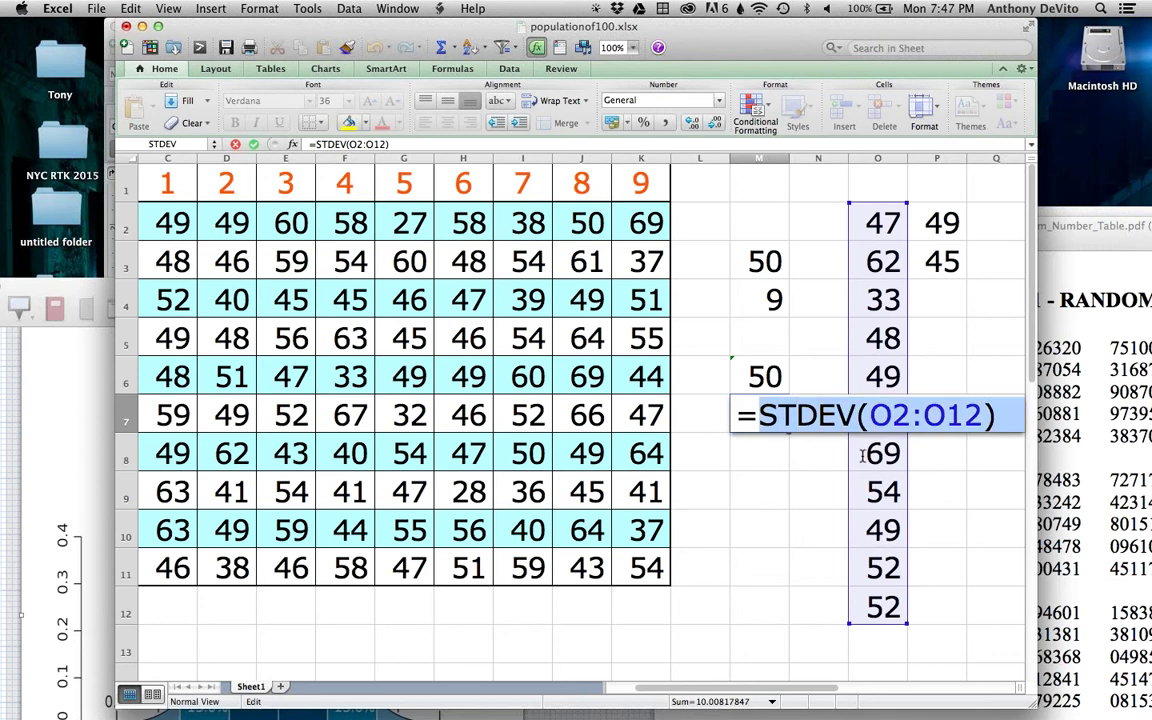
{"action": "key", "text": "BackSpace"}
{"action": "key", "text": "Escape"}
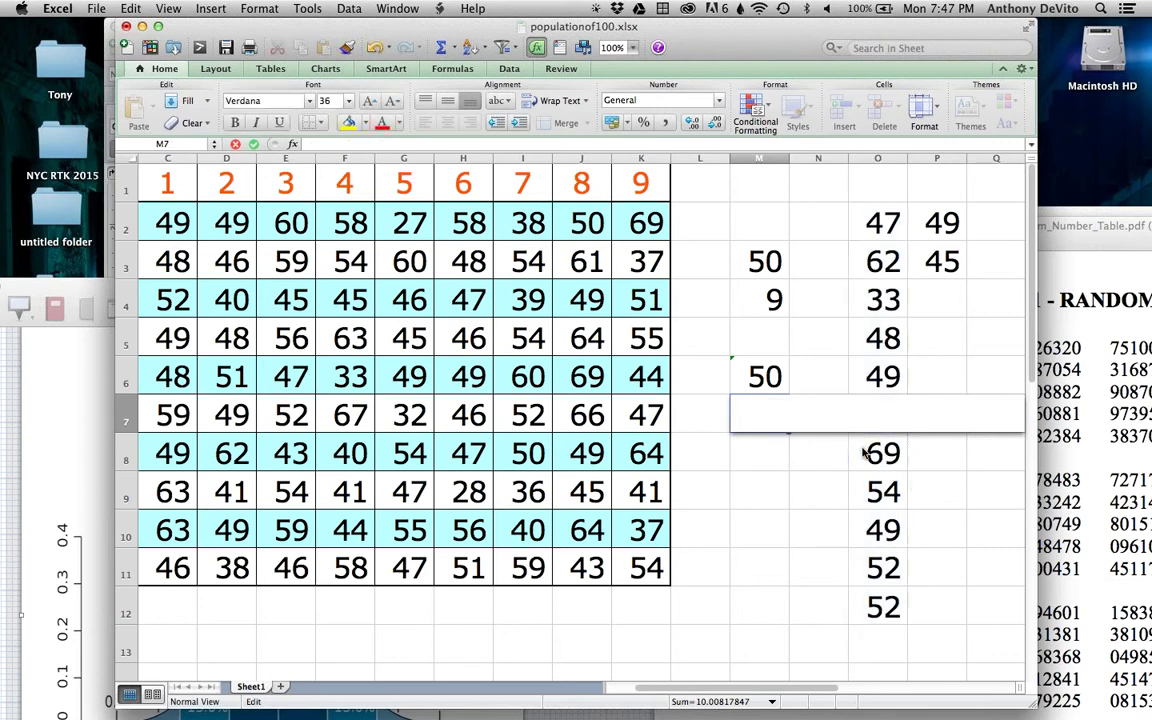
{"action": "left_click", "coordinate": [860, 522]}
{"action": "left_click", "coordinate": [742, 298]}
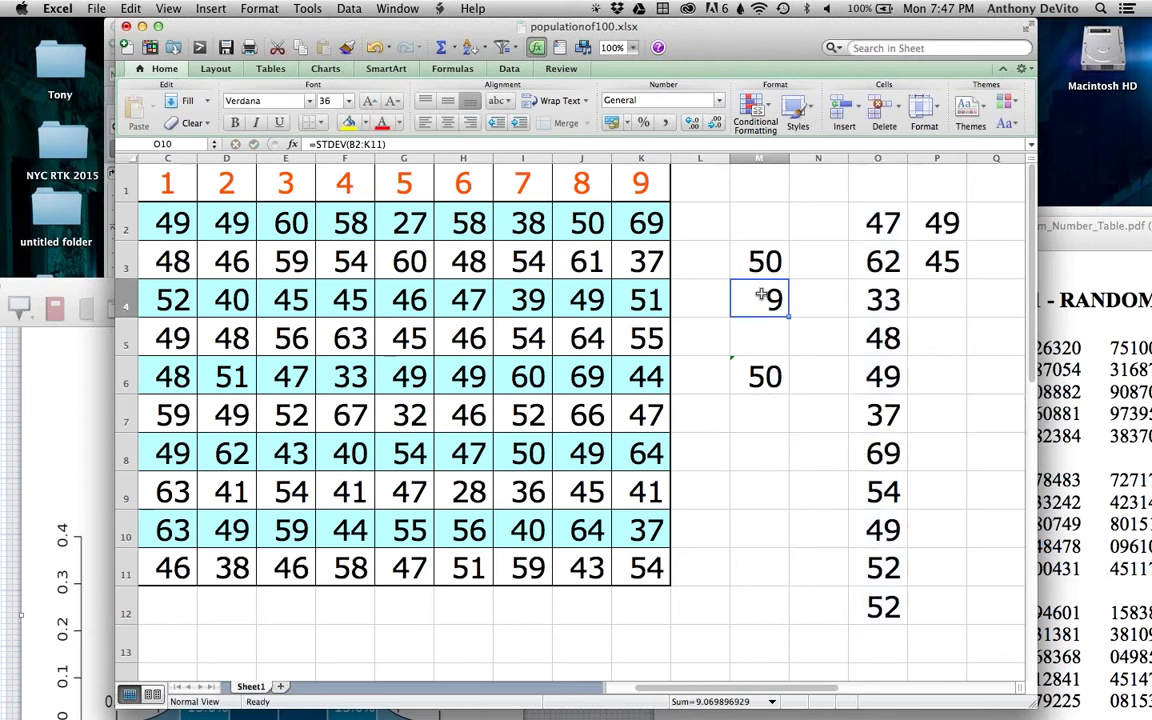
{"action": "left_click", "coordinate": [760, 410]}
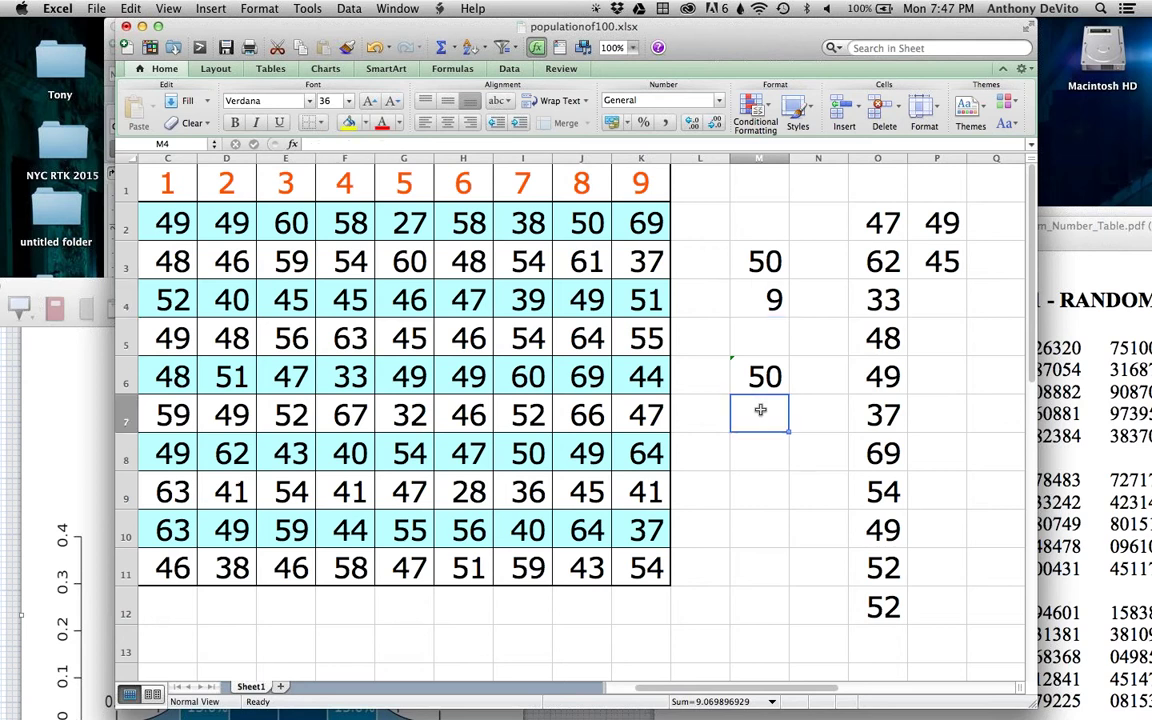
{"action": "left_click", "coordinate": [771, 474]}
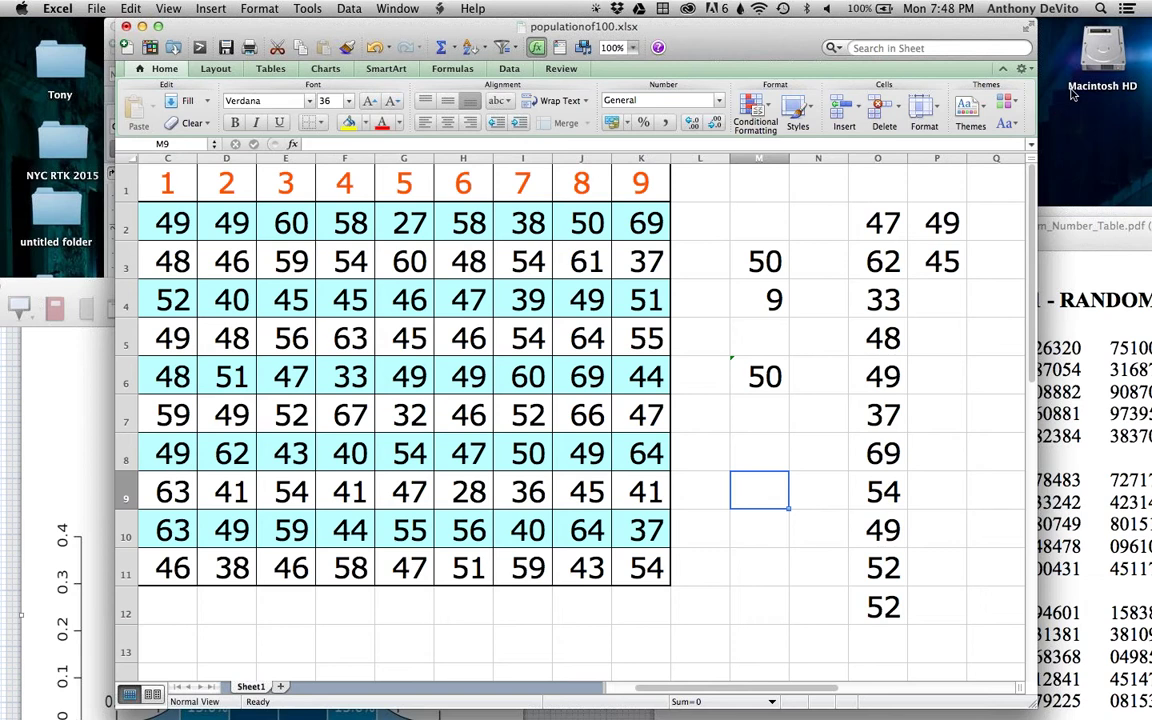
Step: Review the population standard deviation in cell M4, the sample values in O2:P12 and the cleared cell M7
{"action": "left_click", "coordinate": [764, 291]}
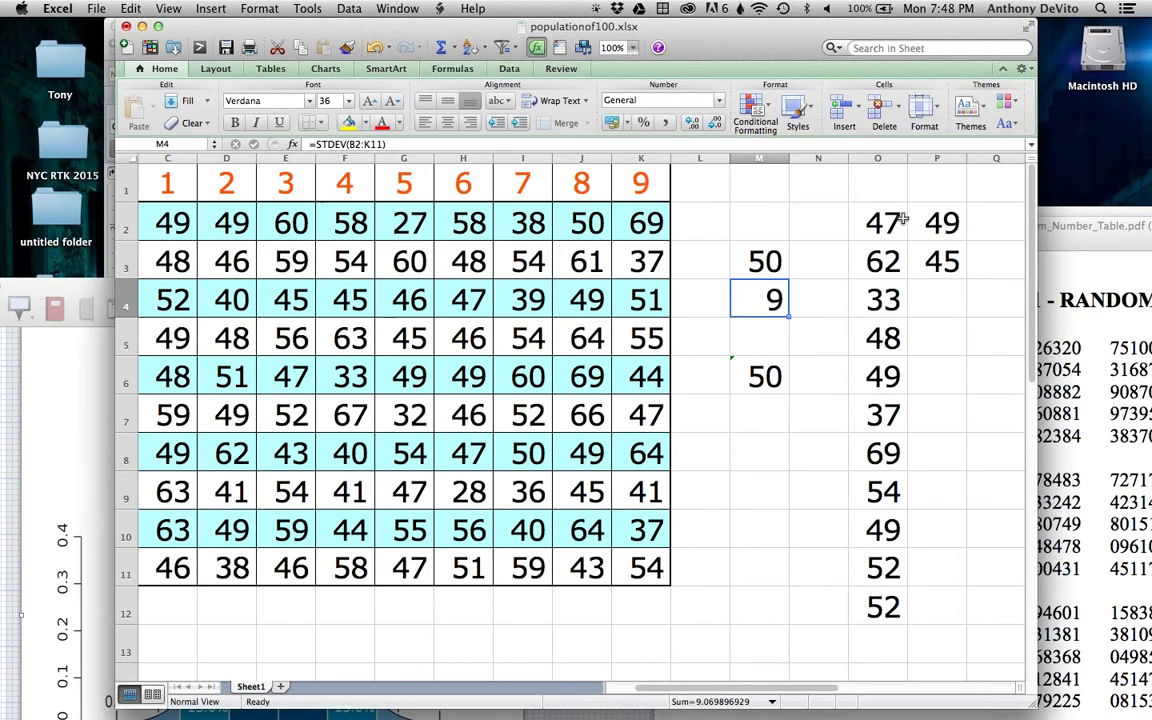
{"action": "left_click_drag", "start_coordinate": [884, 221], "coordinate": [939, 612]}
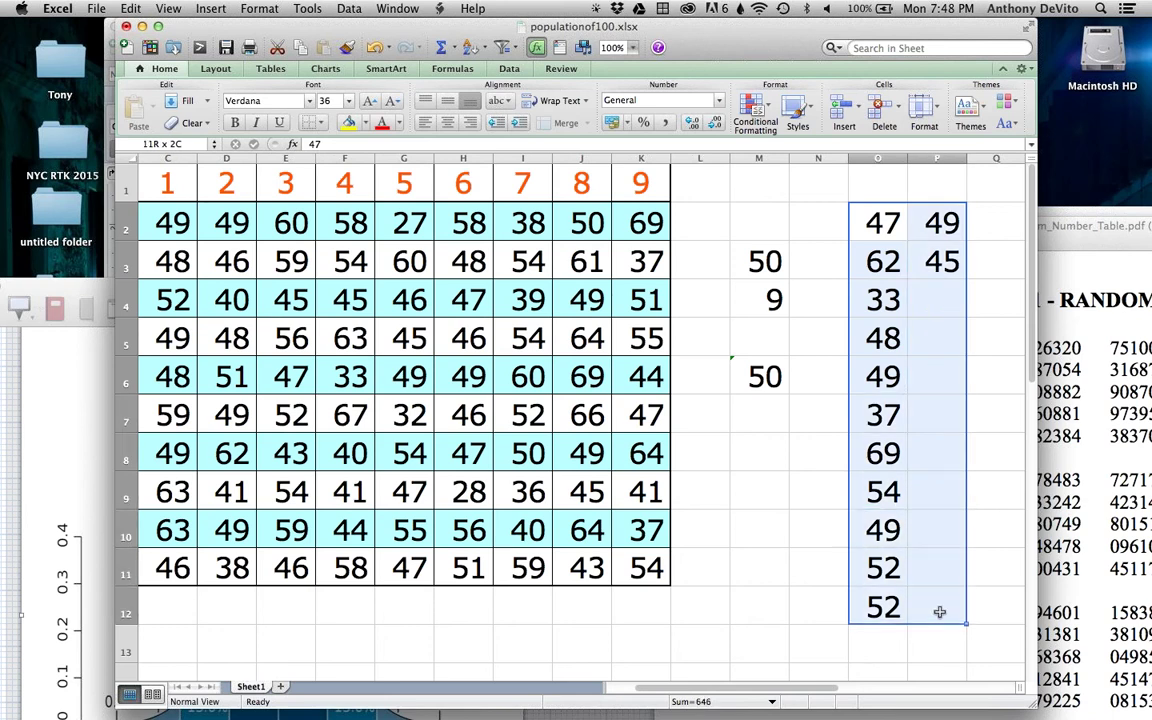
{"action": "left_click", "coordinate": [707, 532]}
{"action": "left_click", "coordinate": [768, 423]}
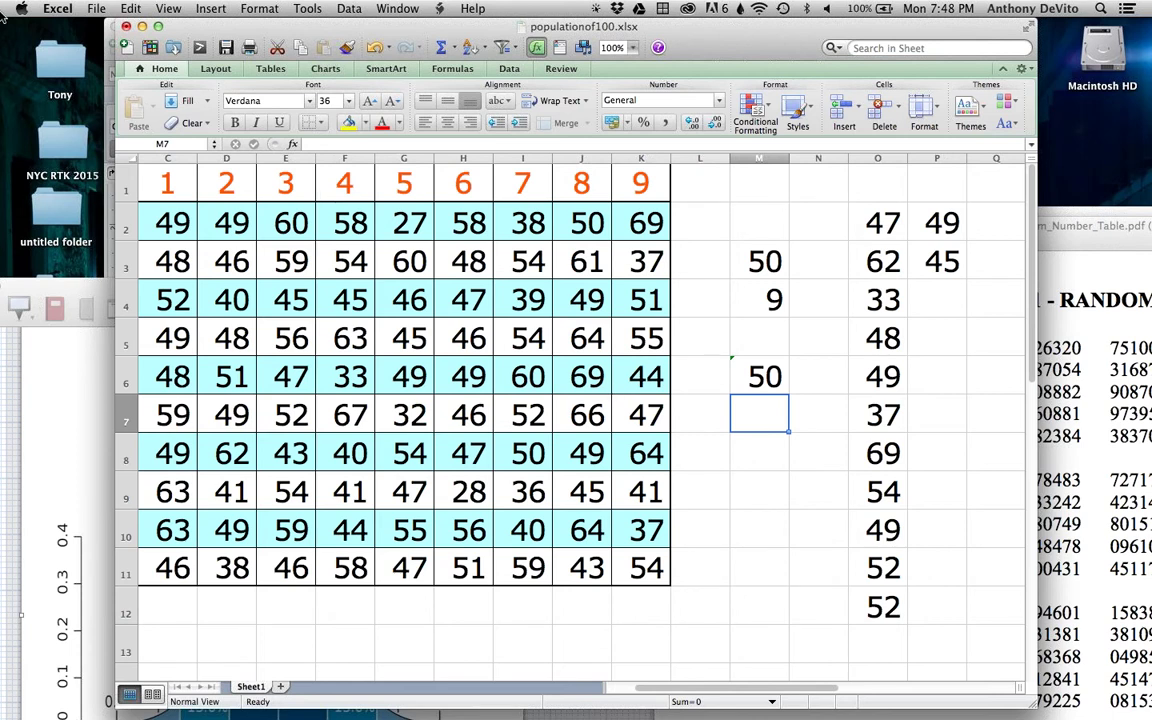
Step: Minimize the workbook, switch to the NoteBook window, move it up the screen and show the red normal curve on page 3
{"action": "left_click", "coordinate": [142, 25]}
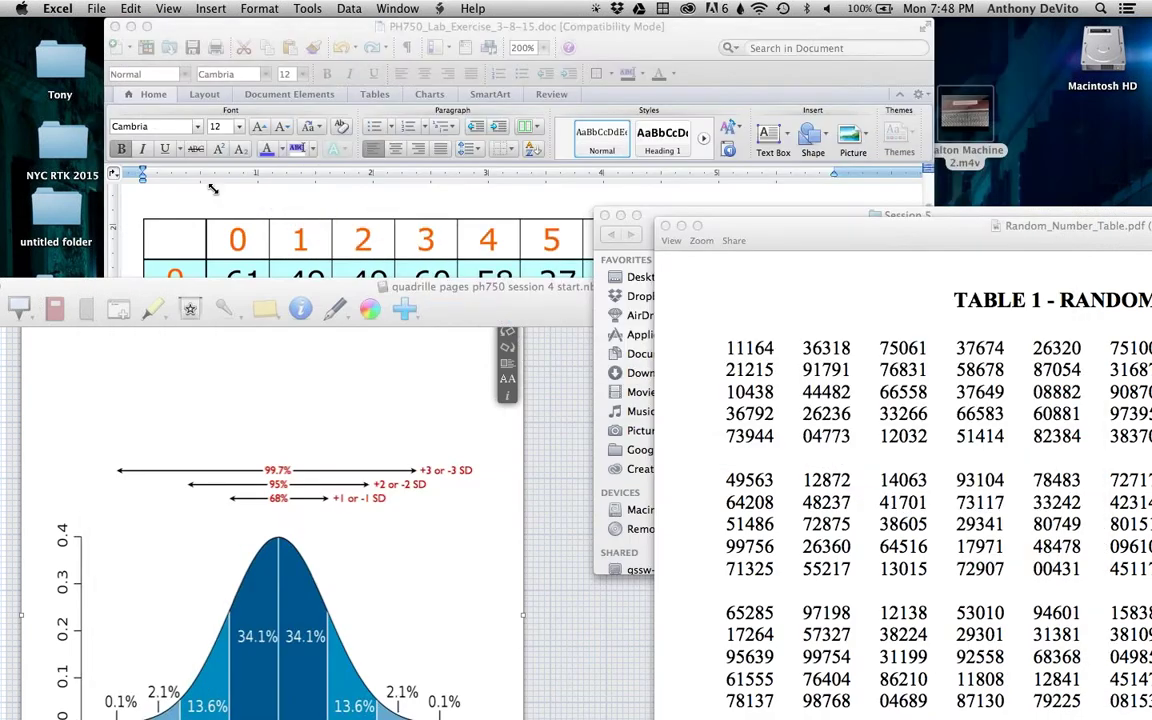
{"action": "left_click", "coordinate": [263, 287]}
{"action": "left_click_drag", "start_coordinate": [263, 287], "coordinate": [294, 24]}
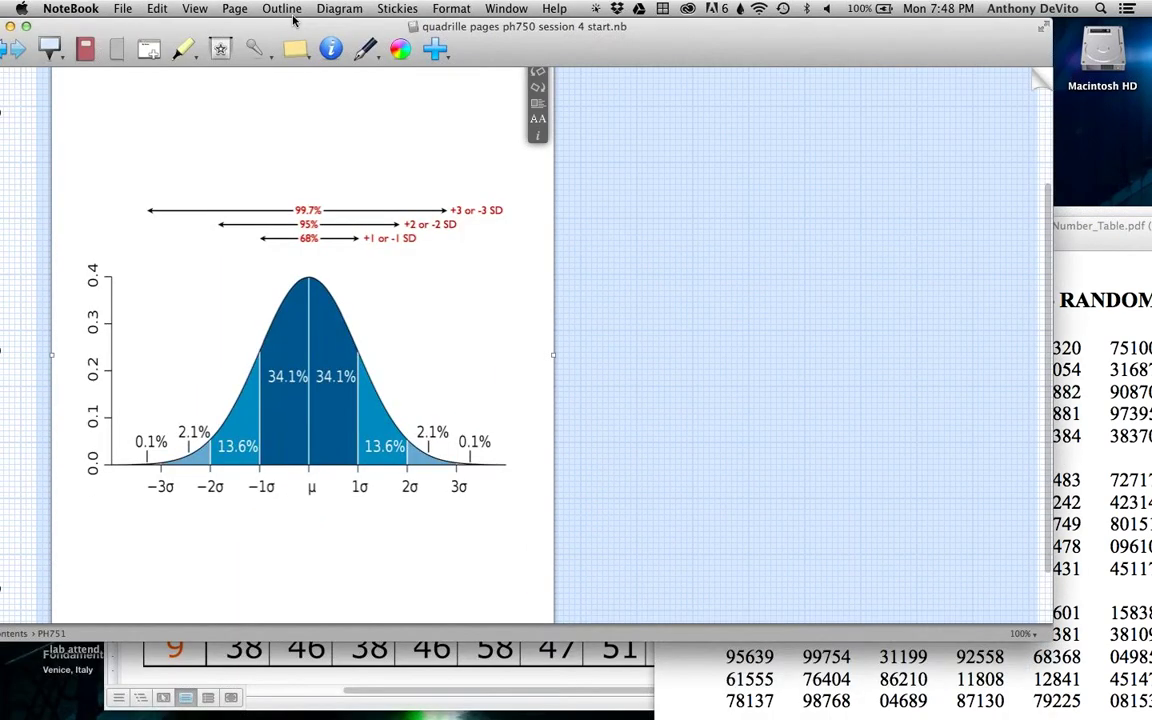
{"action": "left_click", "coordinate": [1046, 75]}
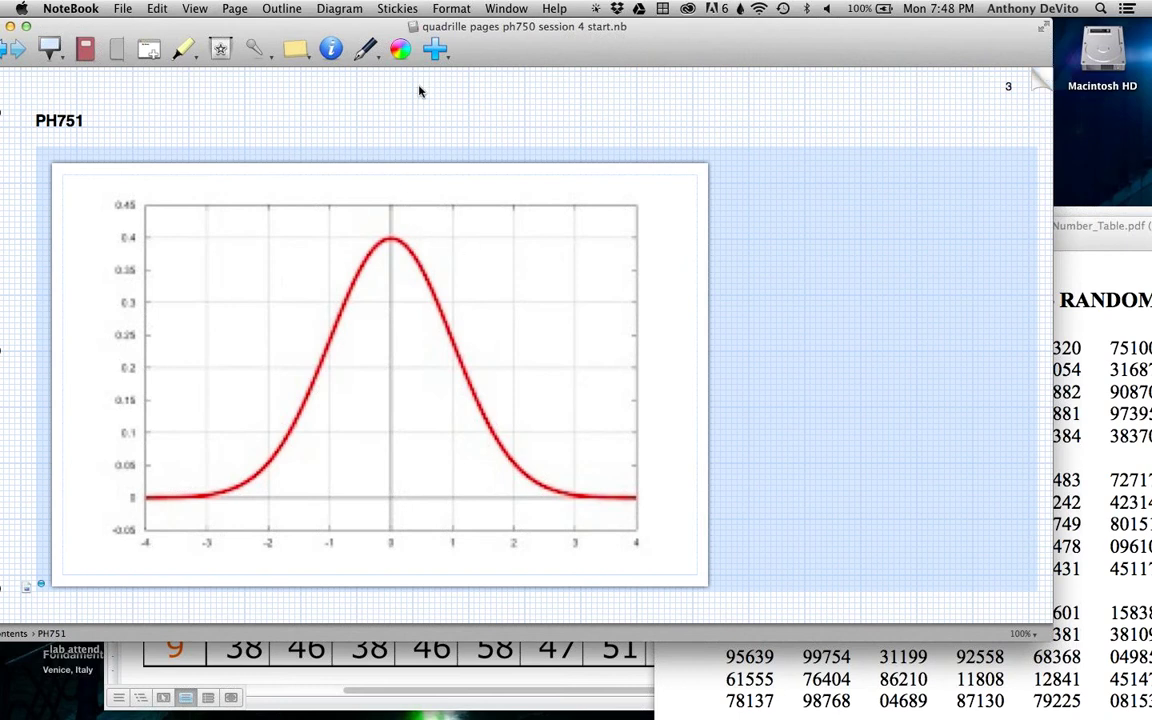
Step: Handwrite the population parameters "μ = ? 50" and "σ = 9" with the pen in the blank area beside the red normal curve
{"action": "left_click", "coordinate": [370, 50]}
{"action": "left_click", "coordinate": [759, 166]}
{"action": "mouse_move", "coordinate": [772, 105]}
{"action": "left_mouse_down"}
{"action": "mouse_move", "coordinate": [800, 118]}
{"action": "mouse_move", "coordinate": [871, 118]}
{"action": "left_mouse_up"}
{"action": "left_click", "coordinate": [873, 131]}
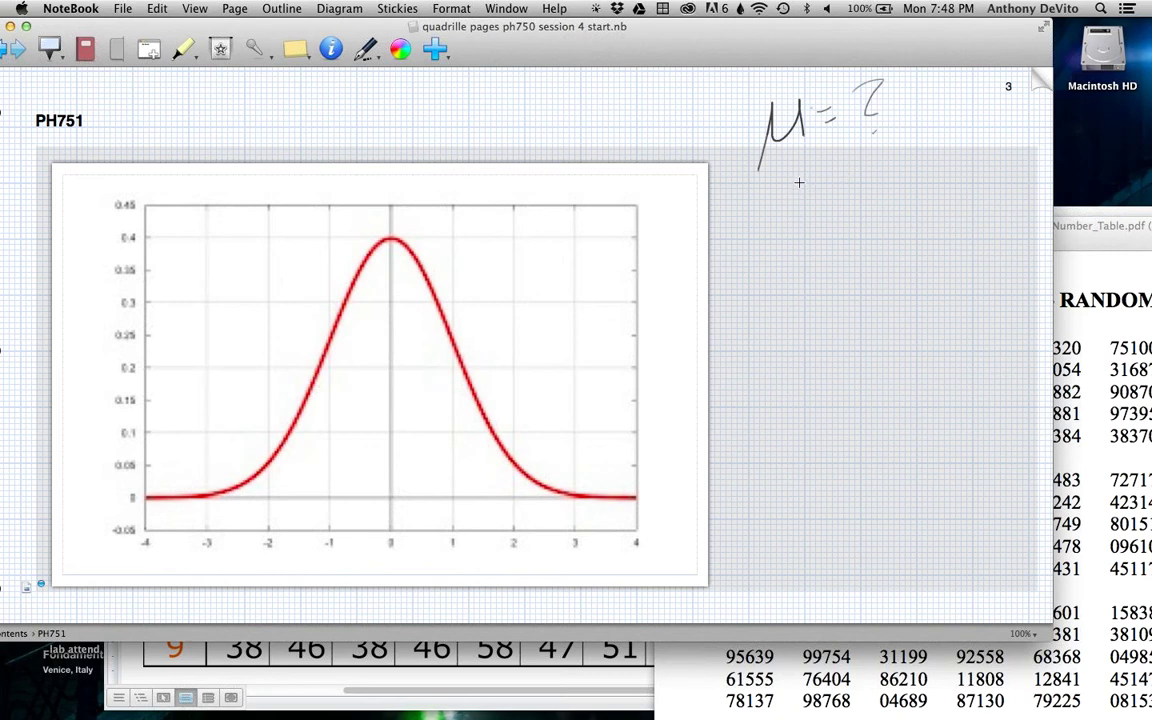
{"action": "mouse_move", "coordinate": [899, 94]}
{"action": "left_mouse_down"}
{"action": "mouse_move", "coordinate": [903, 125]}
{"action": "mouse_move", "coordinate": [927, 90]}
{"action": "left_mouse_up"}
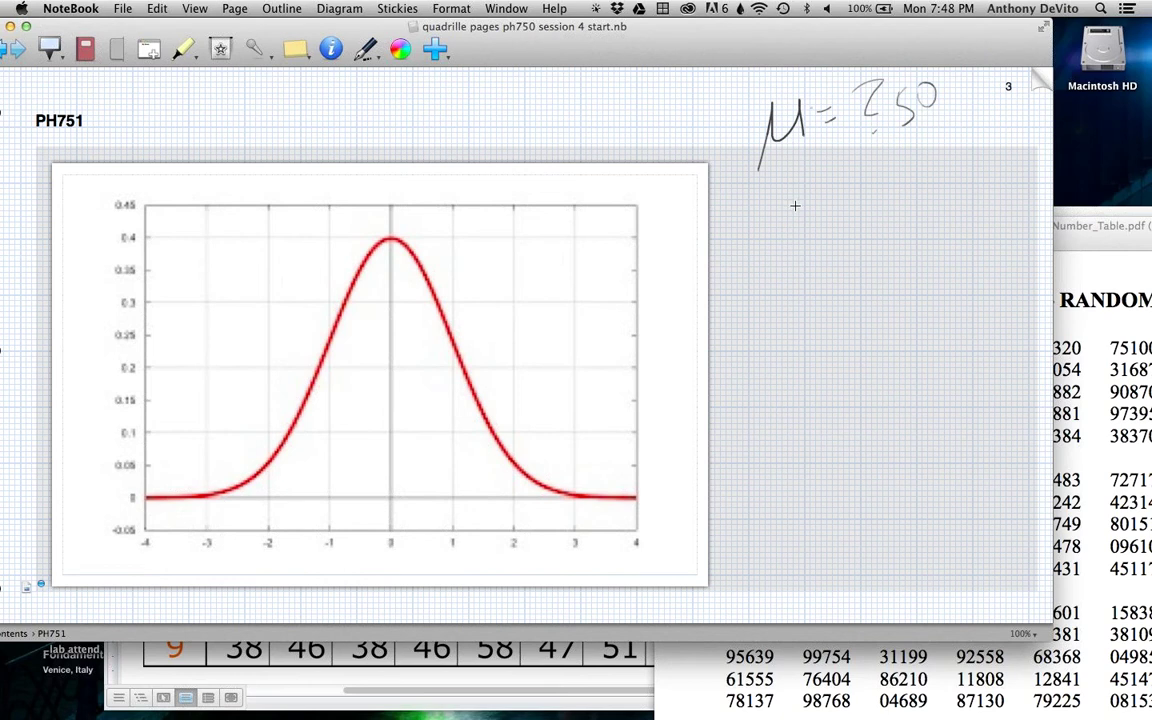
{"action": "mouse_move", "coordinate": [800, 174]}
{"action": "left_mouse_down"}
{"action": "mouse_move", "coordinate": [820, 162]}
{"action": "mouse_move", "coordinate": [843, 179]}
{"action": "left_mouse_up"}
{"action": "mouse_move", "coordinate": [831, 192]}
{"action": "left_mouse_down"}
{"action": "mouse_move", "coordinate": [888, 168]}
{"action": "mouse_move", "coordinate": [908, 204]}
{"action": "left_mouse_up"}
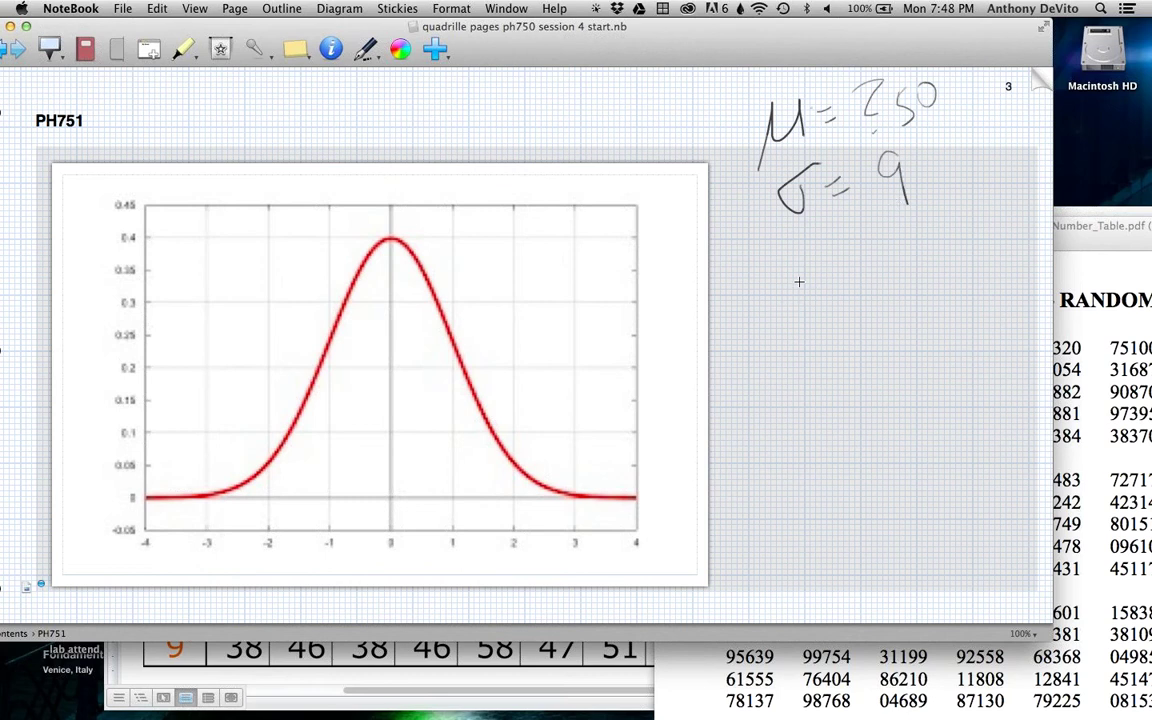
Step: Handwrite the sample notes "n = 9", "x̄ = 50" and the label "SD" below the population parameters
{"action": "mouse_move", "coordinate": [808, 272]}
{"action": "left_mouse_down"}
{"action": "mouse_move", "coordinate": [834, 293]}
{"action": "mouse_move", "coordinate": [861, 271]}
{"action": "left_mouse_up"}
{"action": "mouse_move", "coordinate": [848, 286]}
{"action": "left_mouse_down"}
{"action": "mouse_move", "coordinate": [898, 262]}
{"action": "mouse_move", "coordinate": [908, 287]}
{"action": "left_mouse_up"}
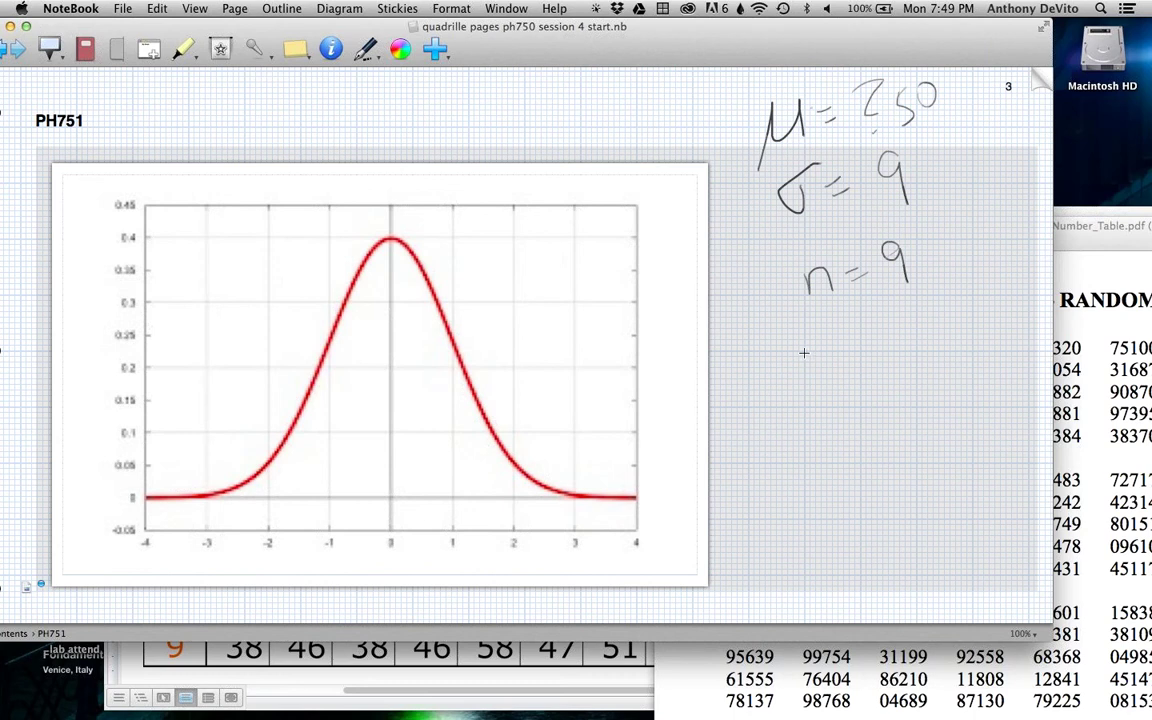
{"action": "mouse_move", "coordinate": [790, 352]}
{"action": "left_mouse_down"}
{"action": "mouse_move", "coordinate": [808, 396]}
{"action": "mouse_move", "coordinate": [815, 326]}
{"action": "mouse_move", "coordinate": [808, 405]}
{"action": "mouse_move", "coordinate": [839, 377]}
{"action": "mouse_move", "coordinate": [855, 380]}
{"action": "mouse_move", "coordinate": [800, 355]}
{"action": "mouse_move", "coordinate": [884, 347]}
{"action": "mouse_move", "coordinate": [888, 358]}
{"action": "left_mouse_up"}
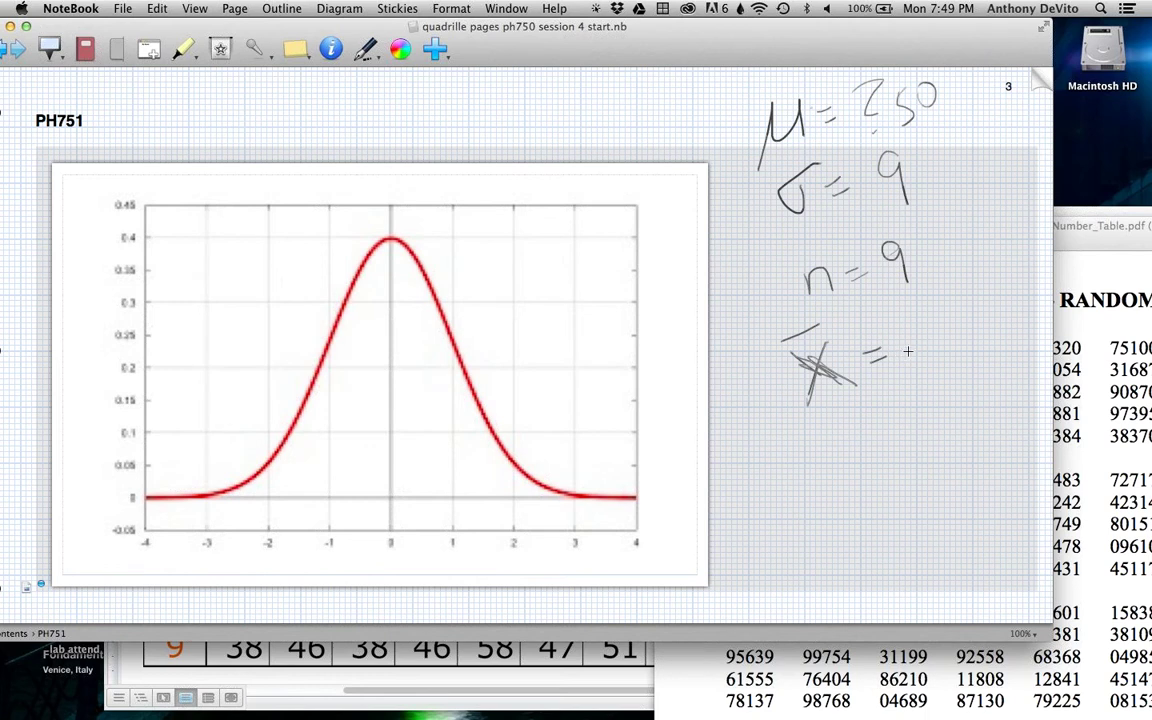
{"action": "left_click_drag", "start_coordinate": [916, 321], "coordinate": [912, 354]}
{"action": "left_click_drag", "start_coordinate": [916, 321], "coordinate": [947, 318]}
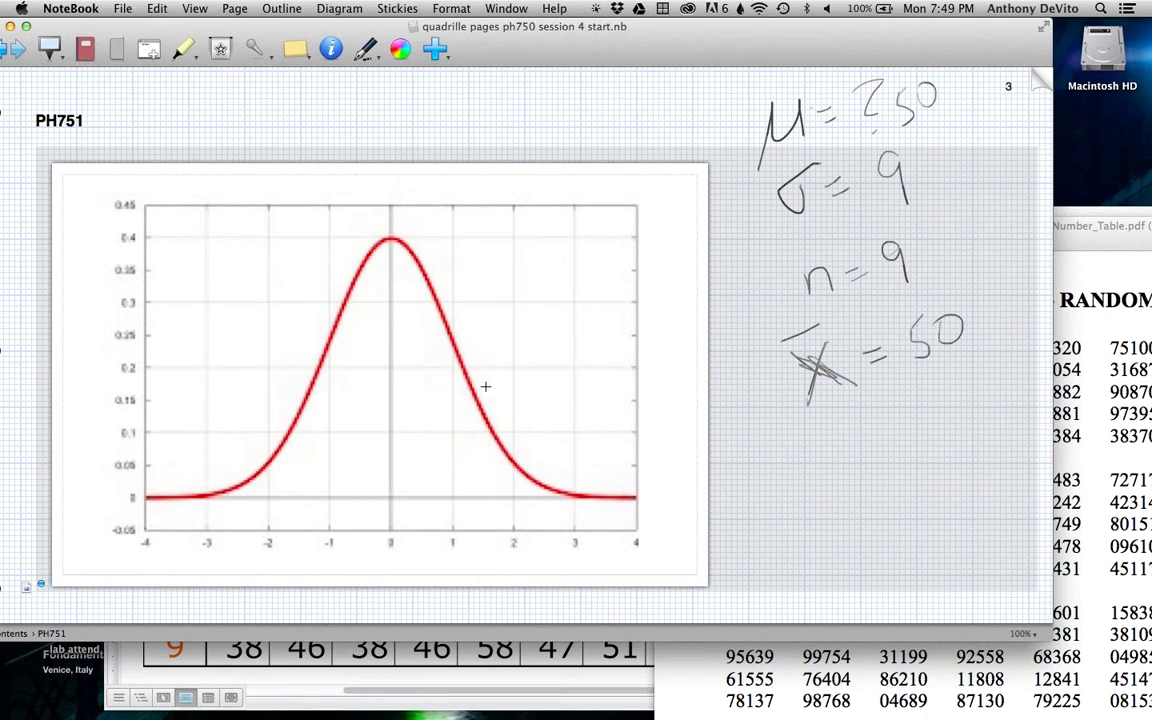
{"action": "mouse_move", "coordinate": [820, 440]}
{"action": "left_mouse_down"}
{"action": "mouse_move", "coordinate": [805, 474]}
{"action": "mouse_move", "coordinate": [826, 466]}
{"action": "left_mouse_up"}
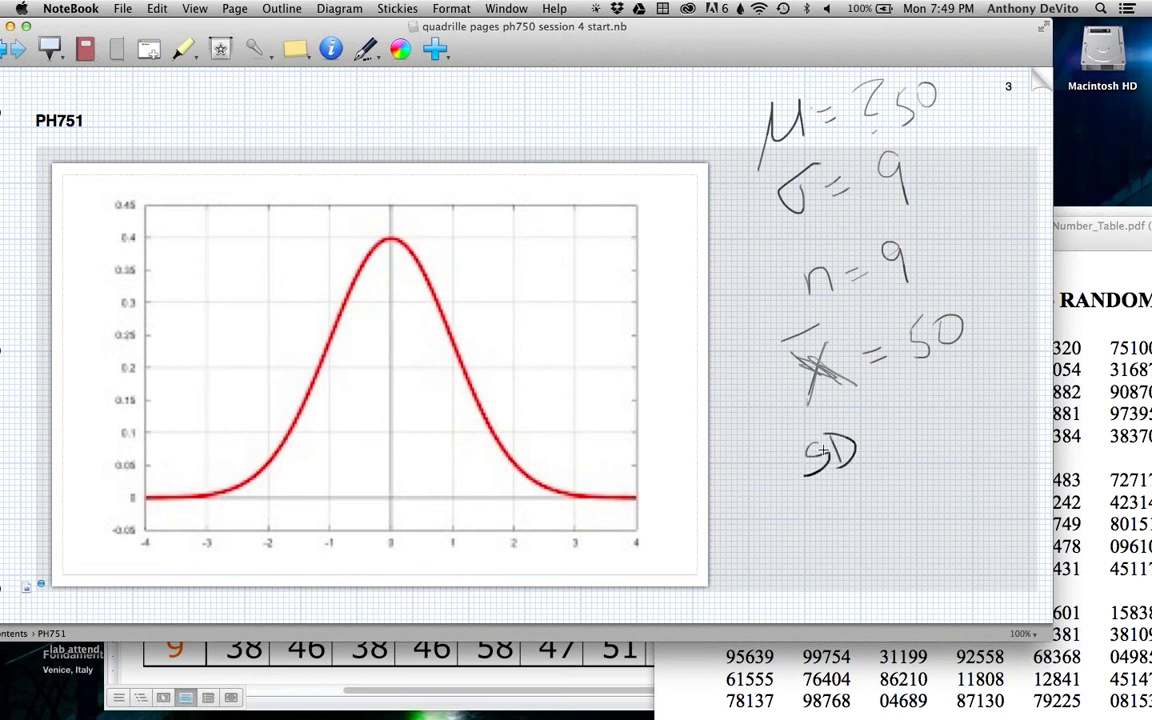